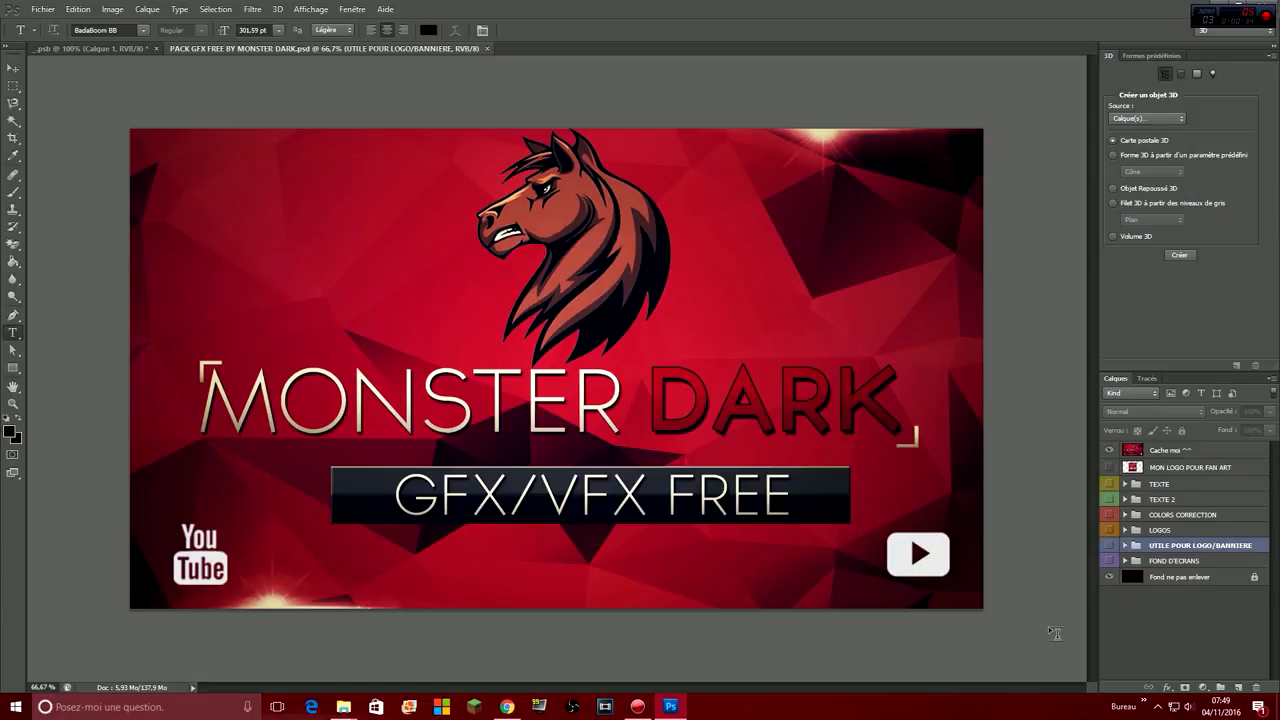
Hide the "Cache moi ^^" layer and show the Monster dark layer inside the UTILE POUR LOGO/BANNIERE group.
{"action": "left_click", "coordinate": [1108, 451]}
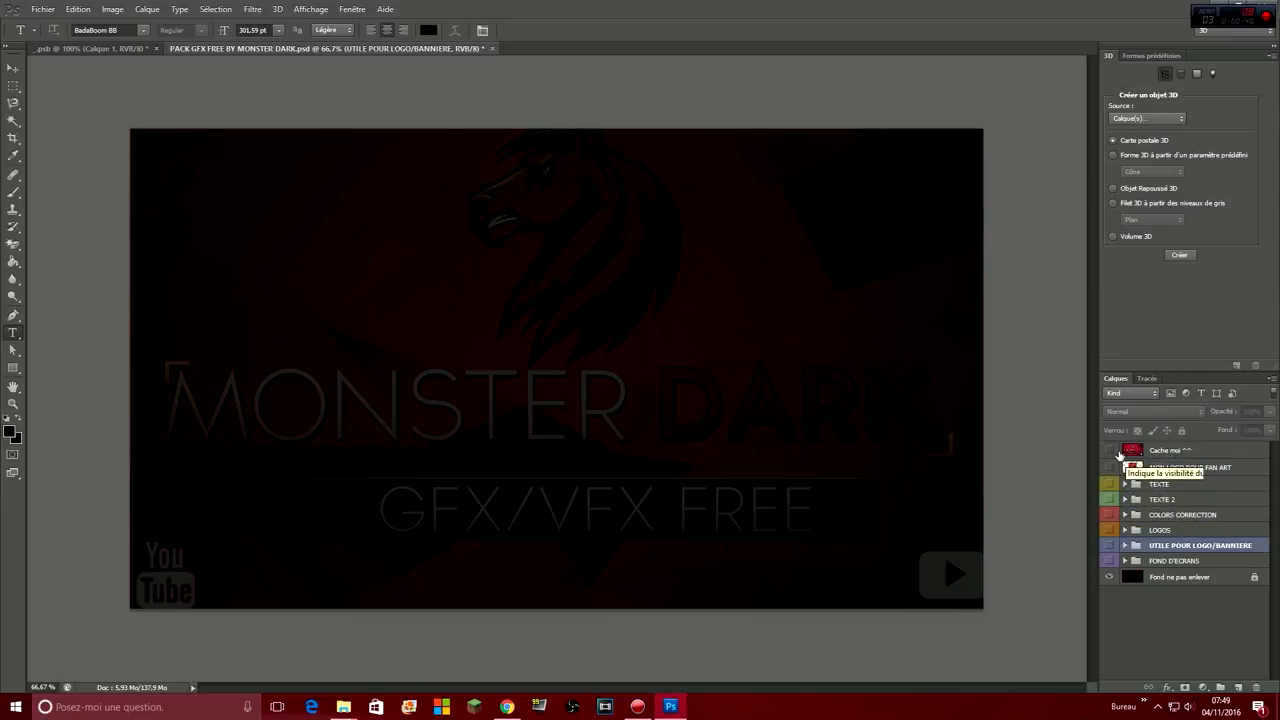
{"action": "left_click", "coordinate": [1111, 450]}
{"action": "left_click", "coordinate": [1111, 451]}
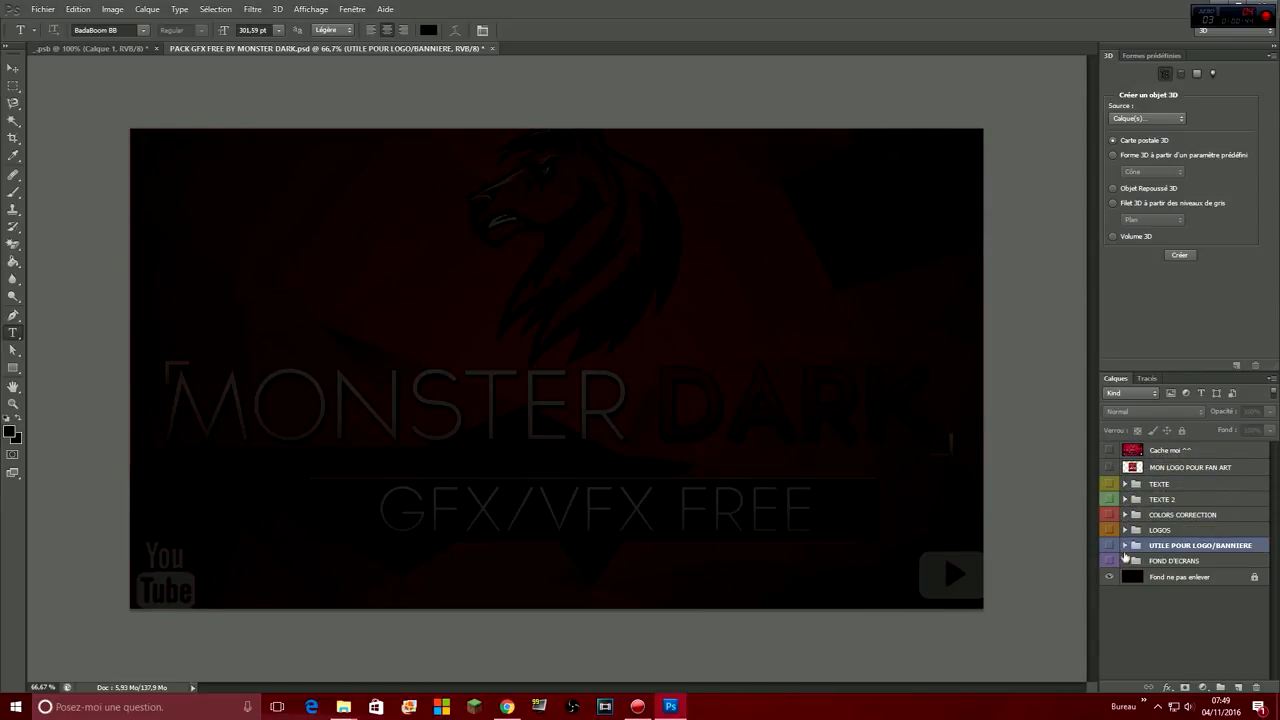
{"action": "left_click", "coordinate": [1125, 545]}
{"action": "left_click", "coordinate": [1109, 545]}
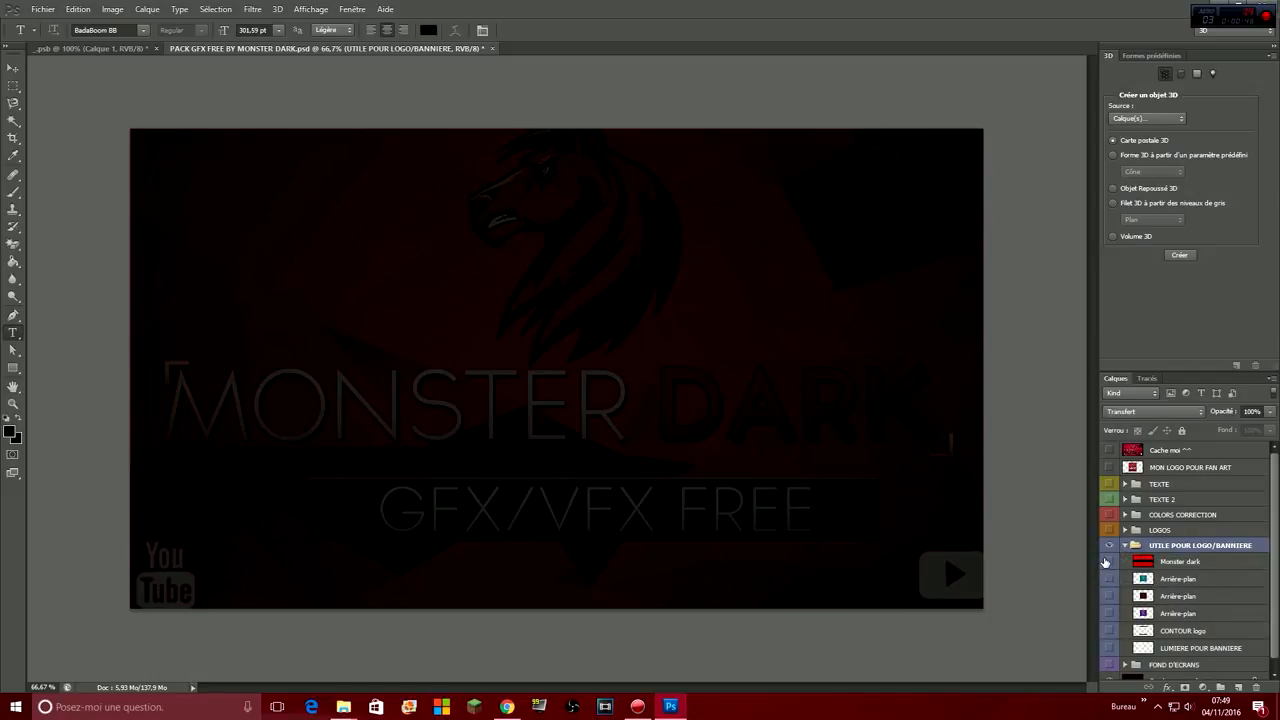
{"action": "left_click", "coordinate": [1109, 563]}
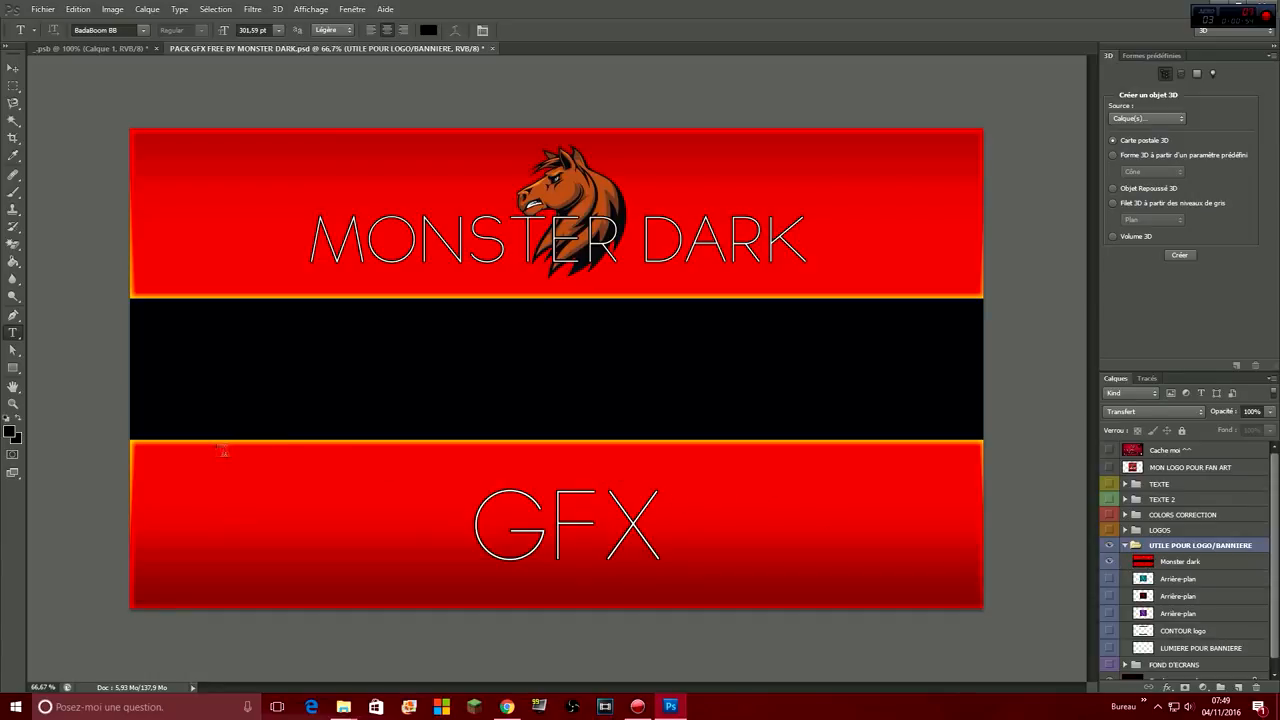
Duplicate the Monster dark banner layer into a new document, leaving the document name blank.
{"action": "right_click", "coordinate": [1188, 563]}
{"action": "left_click", "coordinate": [1160, 145]}
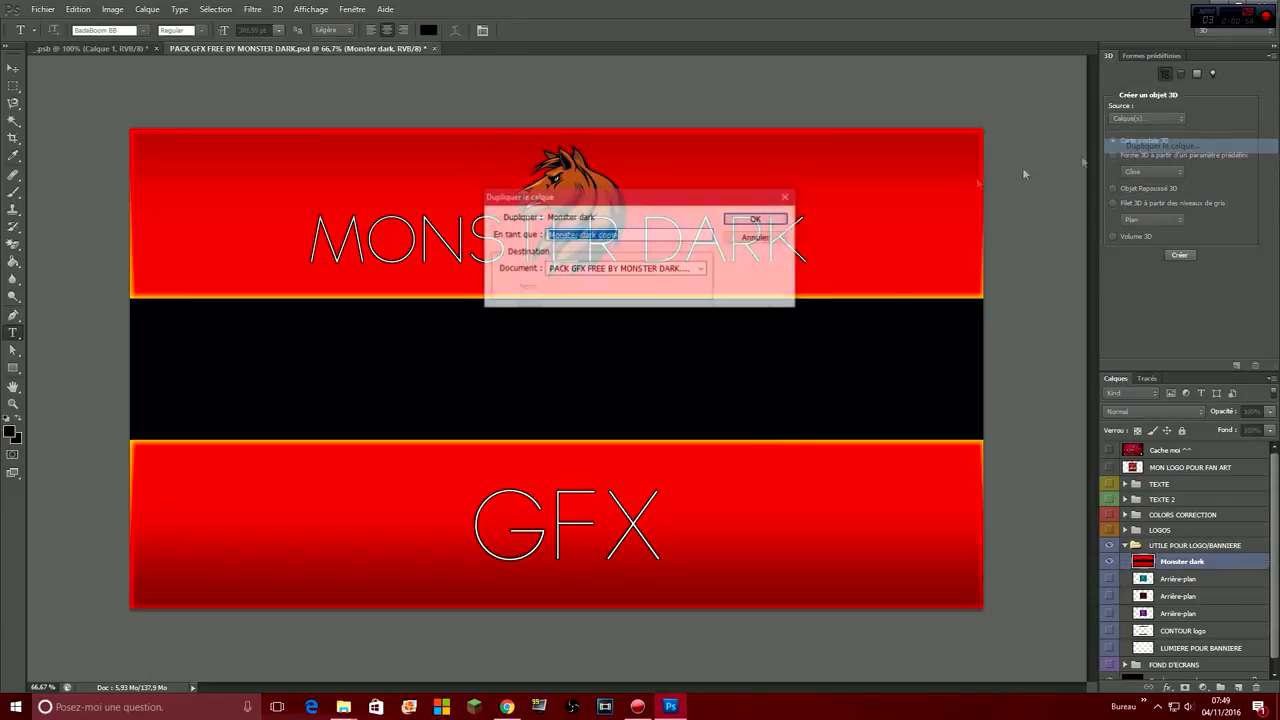
{"action": "left_click", "coordinate": [634, 274]}
{"action": "left_click", "coordinate": [617, 302]}
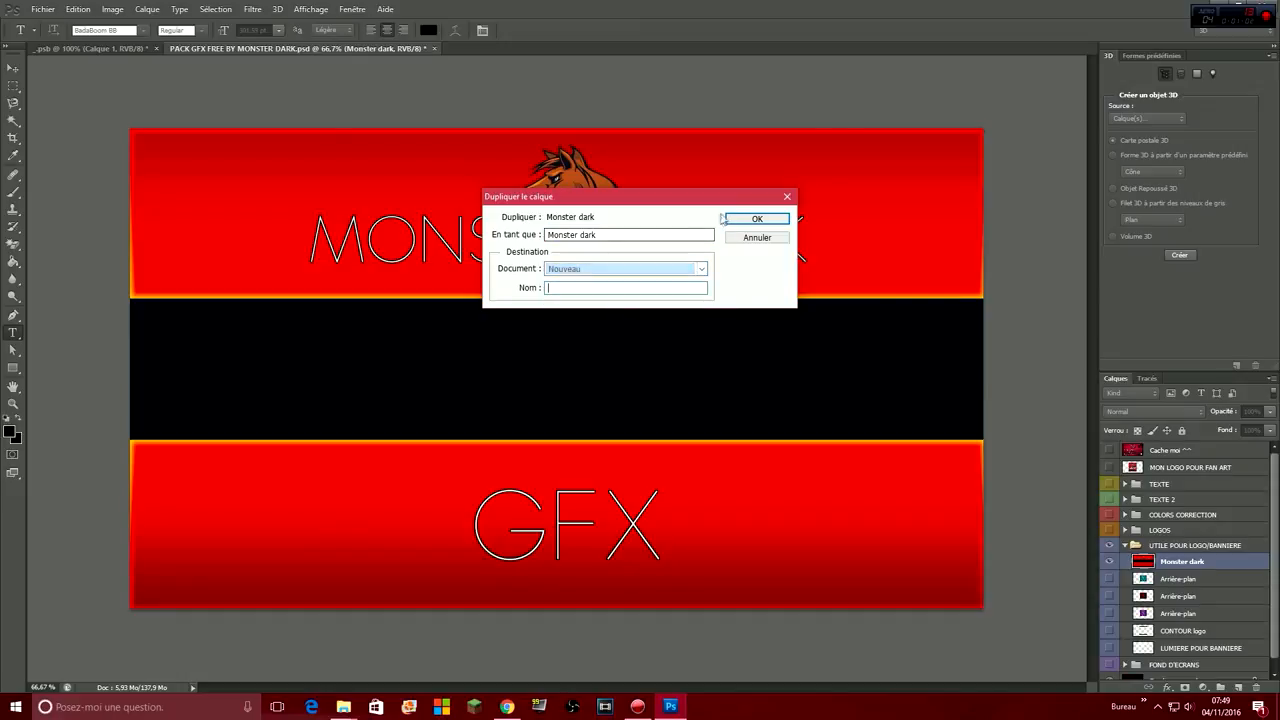
{"action": "left_click", "coordinate": [725, 218]}
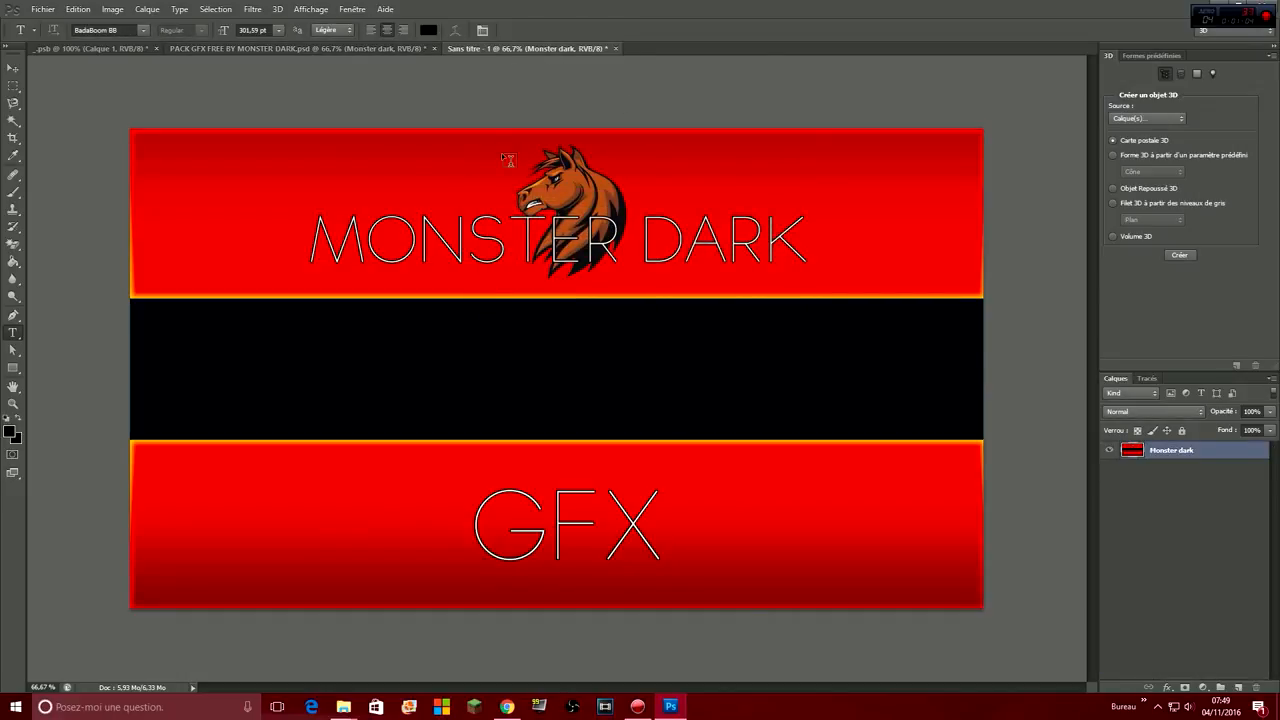
Return to the PACK GFX FREE document, hide the Monster dark layer, and collapse the UTILE POUR LOGO/BANNIERE group.
{"action": "left_click", "coordinate": [182, 50]}
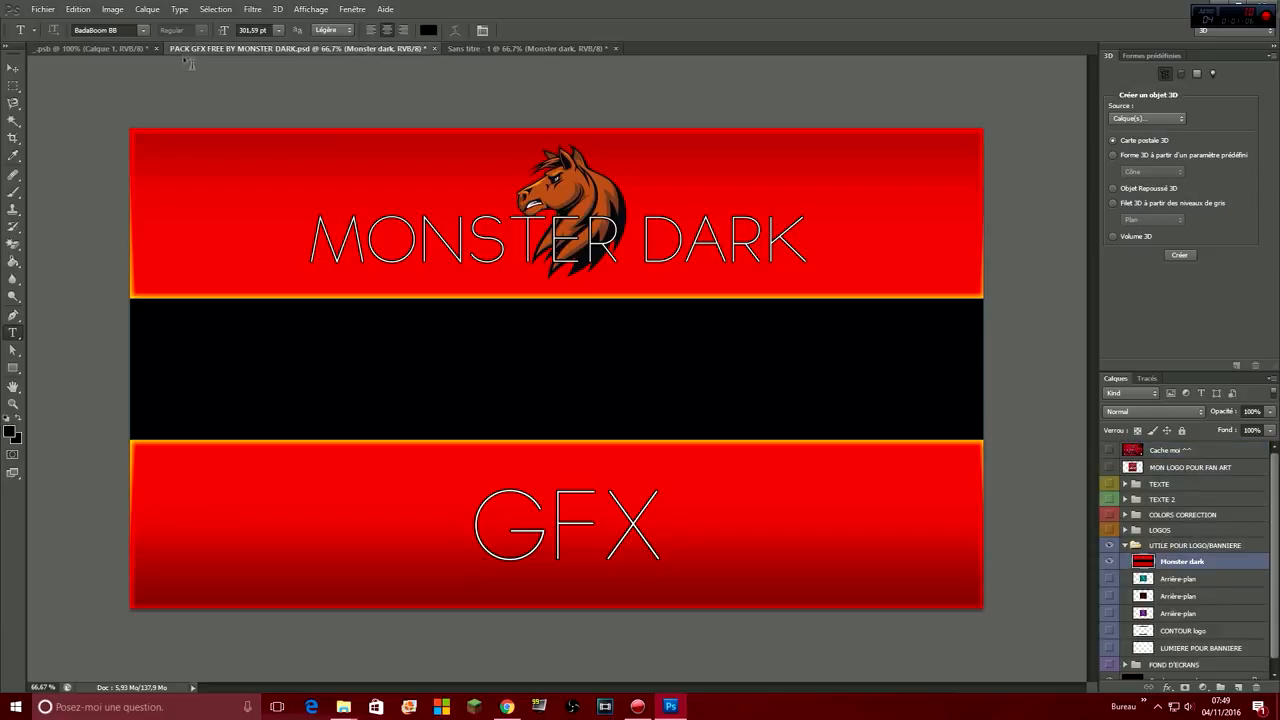
{"action": "left_click", "coordinate": [1110, 564]}
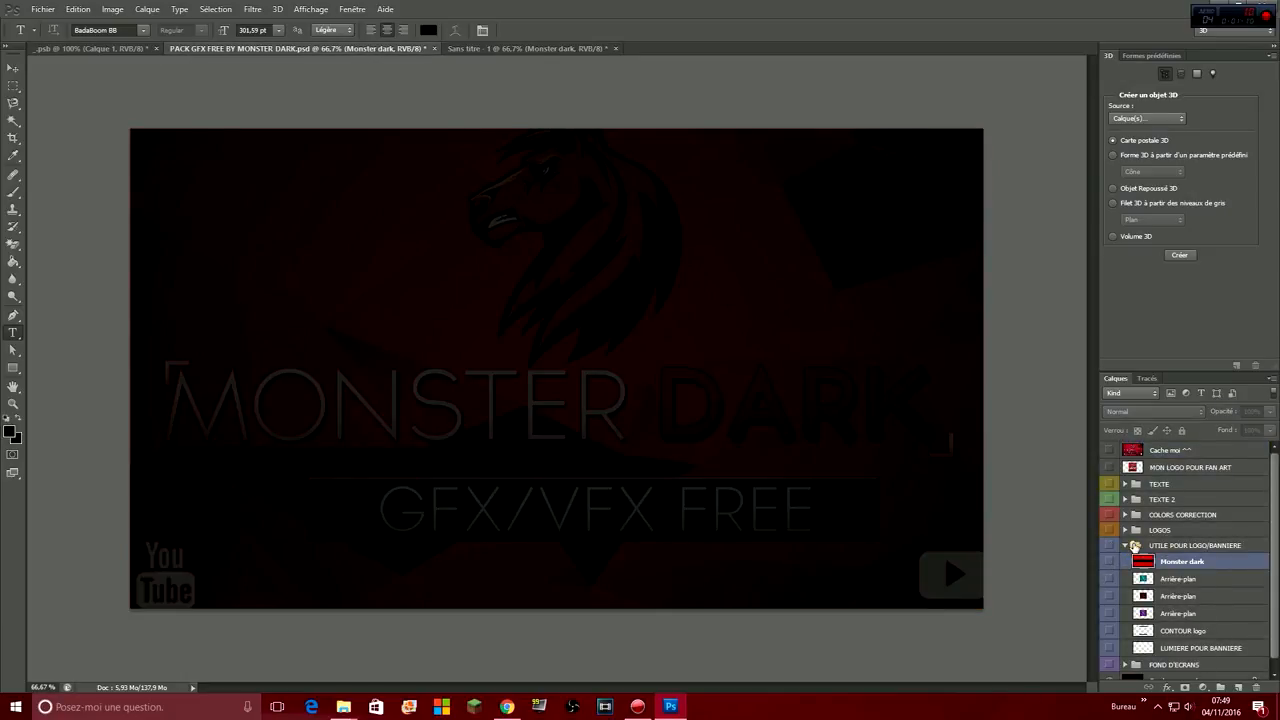
{"action": "left_click", "coordinate": [1125, 545]}
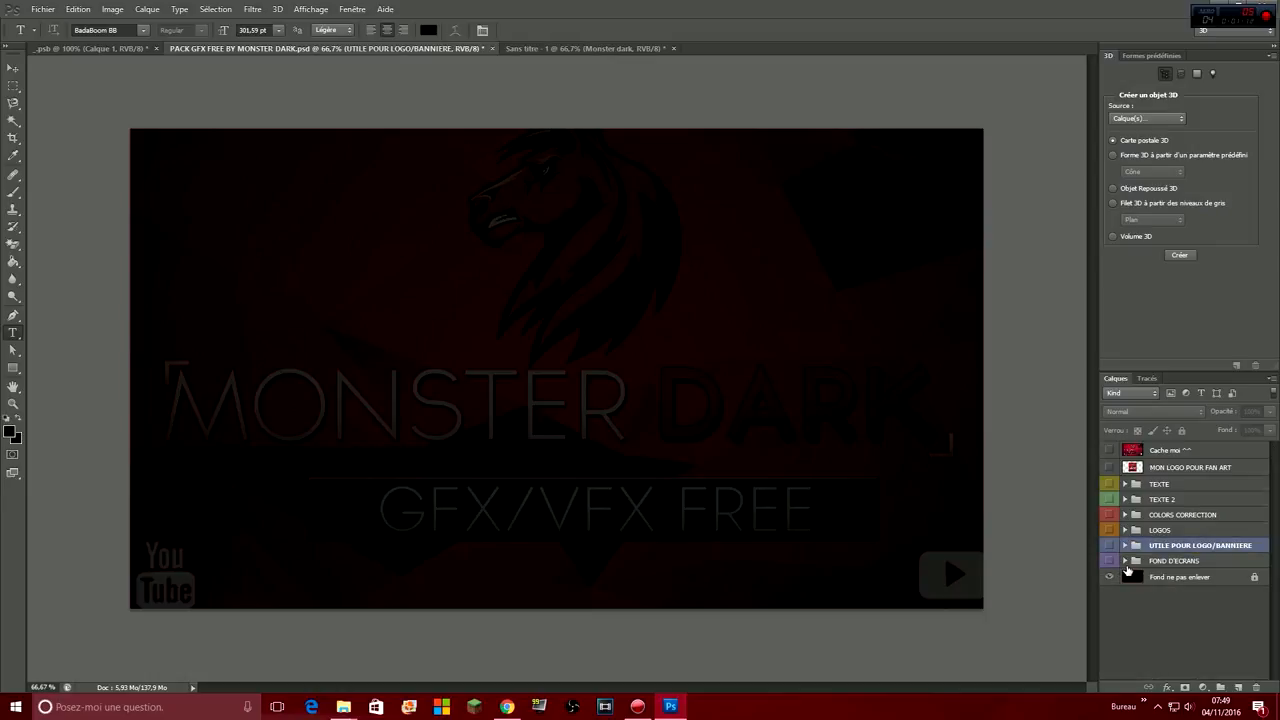
Preview the wallpapers in the FOND D'ECRANS group one at a time, leaving only the lowest Arrière-plan space image visible.
{"action": "left_click", "coordinate": [1109, 561]}
{"action": "left_click", "coordinate": [1125, 561]}
{"action": "left_click", "coordinate": [1109, 577]}
{"action": "left_click", "coordinate": [1109, 577]}
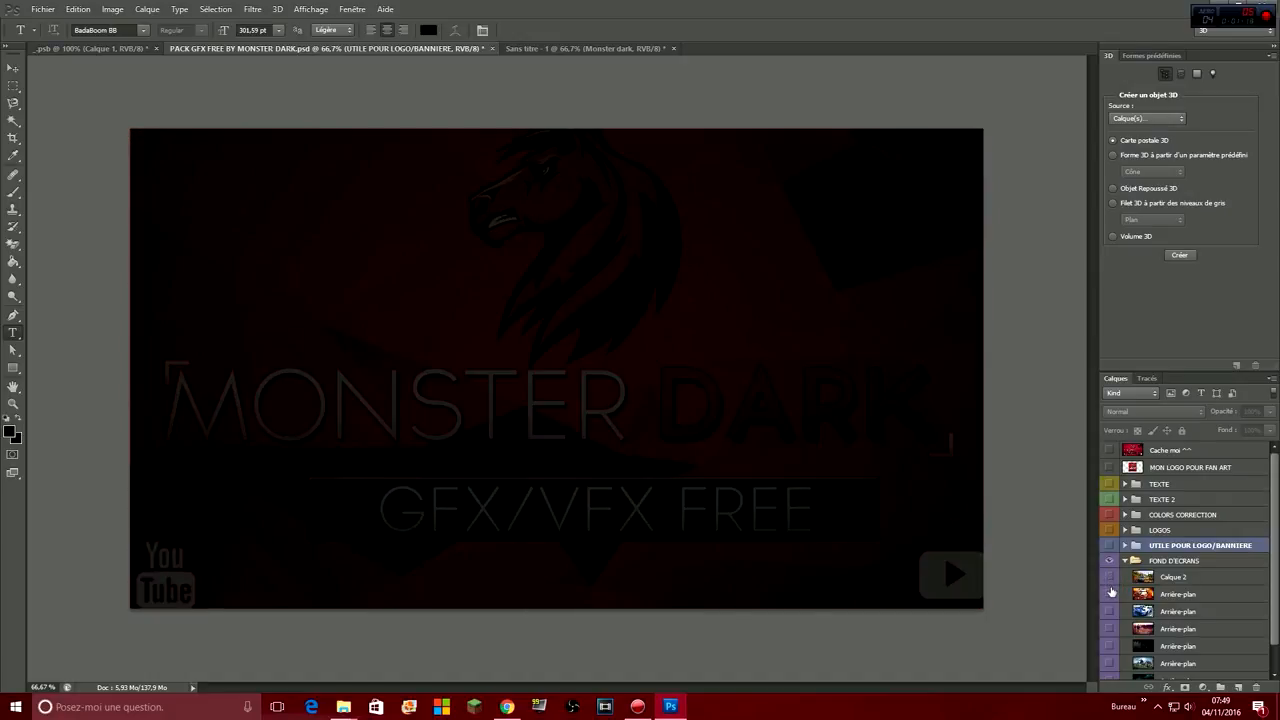
{"action": "left_click", "coordinate": [1109, 594]}
{"action": "left_click", "coordinate": [1109, 594]}
{"action": "left_click", "coordinate": [1109, 611]}
{"action": "left_click", "coordinate": [1109, 611]}
{"action": "left_click", "coordinate": [1109, 629]}
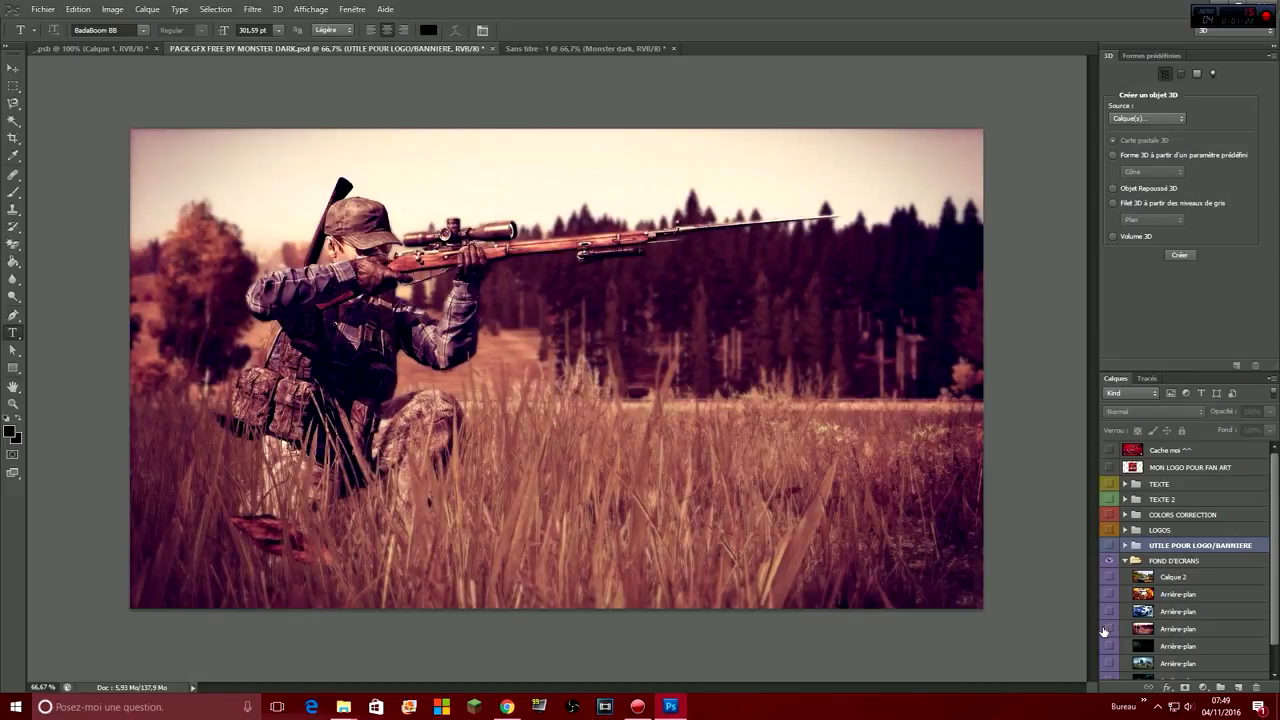
{"action": "left_click", "coordinate": [1109, 629]}
{"action": "scroll", "coordinate": [1109, 625], "scroll_direction": "down", "scroll_amount": 1}
{"action": "left_click", "coordinate": [1109, 619]}
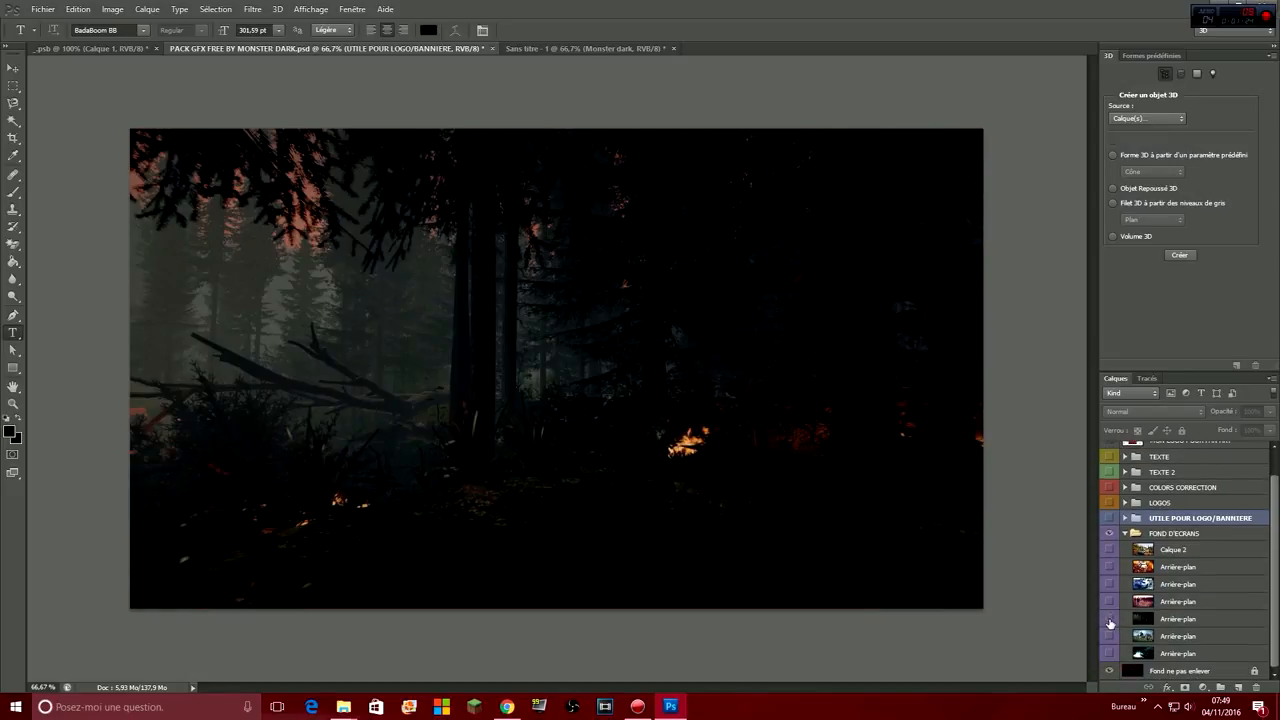
{"action": "left_click", "coordinate": [1109, 620]}
{"action": "left_click", "coordinate": [1109, 636]}
{"action": "left_click", "coordinate": [1109, 637]}
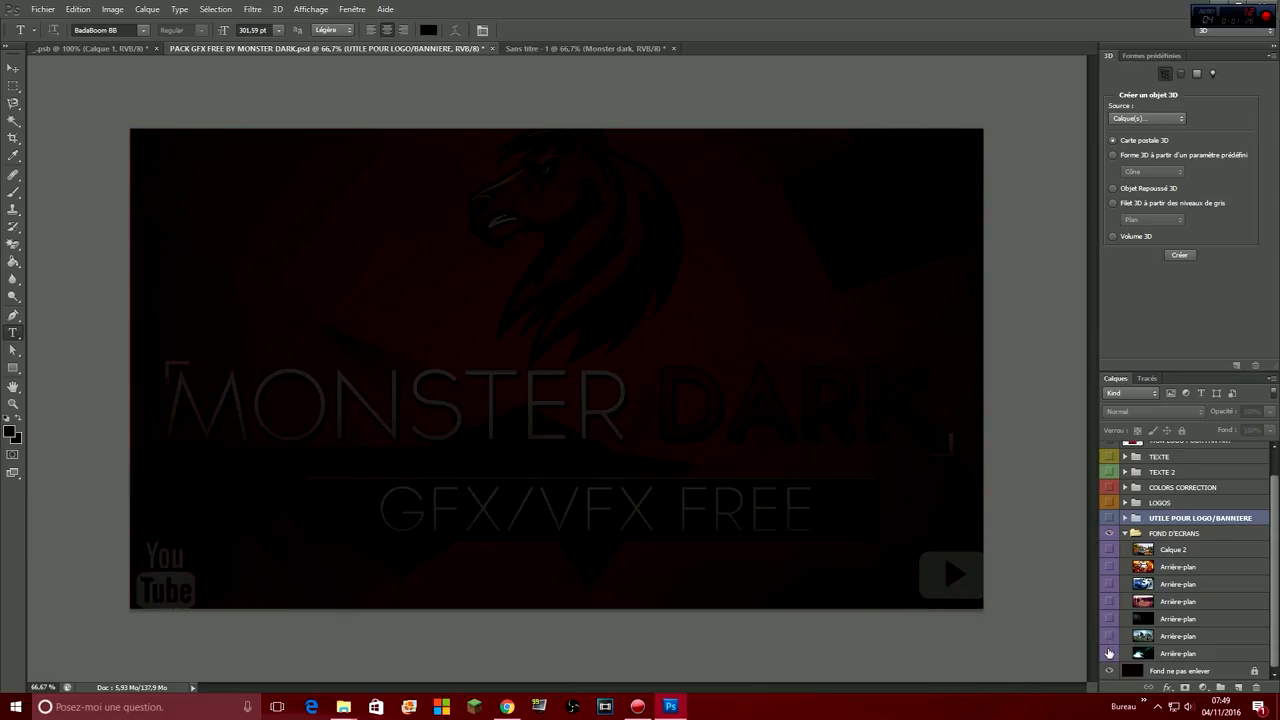
{"action": "left_click", "coordinate": [1109, 653]}
{"action": "right_click", "coordinate": [1170, 655]}
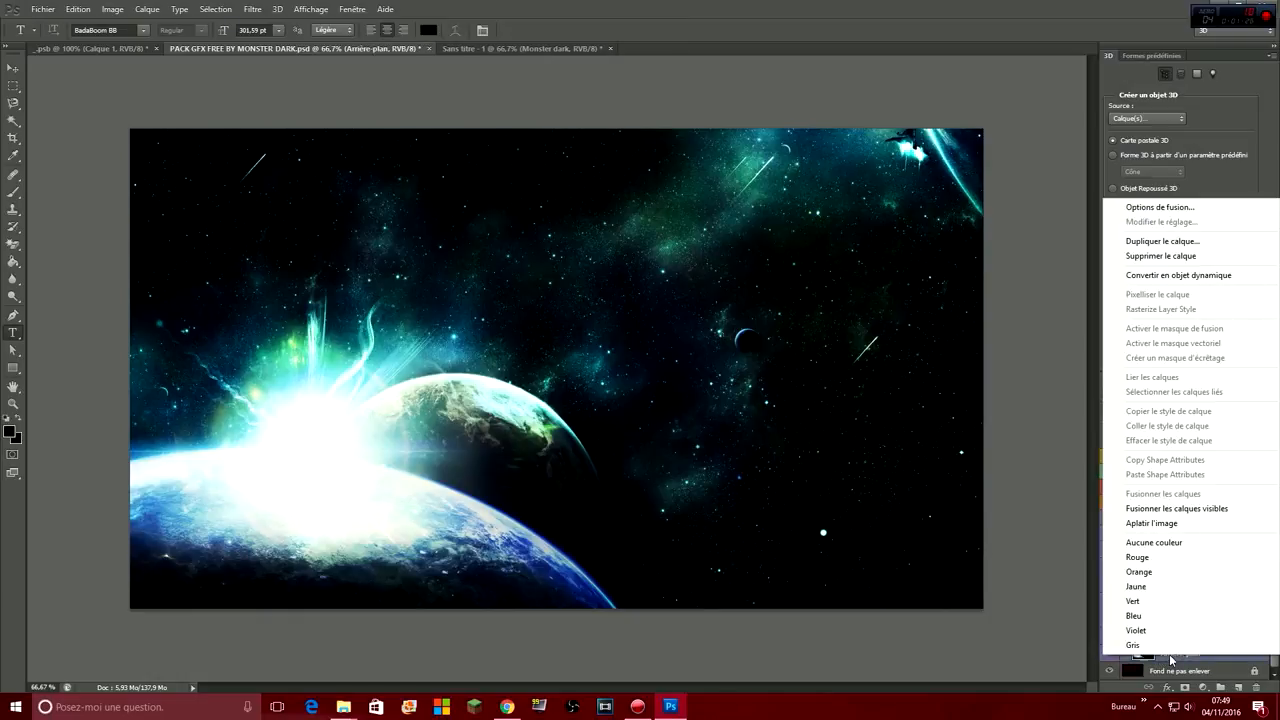
{"action": "left_click", "coordinate": [1187, 256]}
{"action": "left_click", "coordinate": [694, 262]}
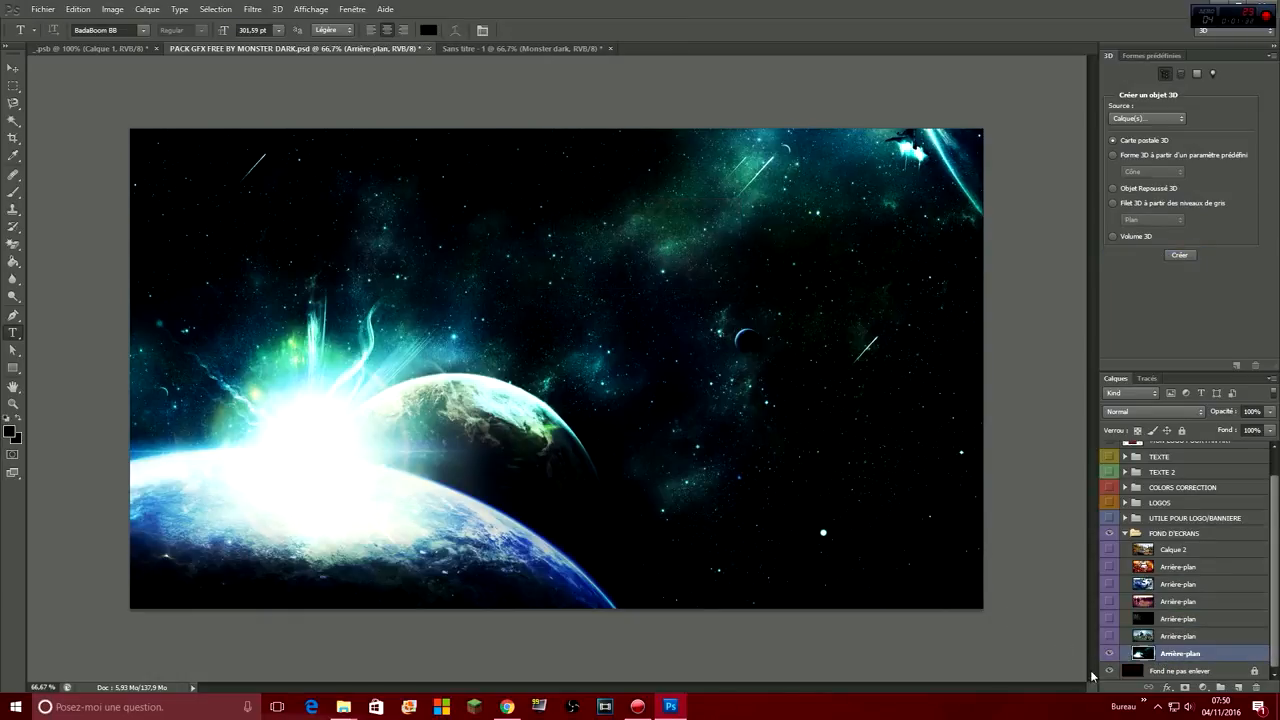
Duplicate the Arrière-plan space image layer into the Sans titre - 1 document and switch to that document.
{"action": "right_click", "coordinate": [1170, 655]}
{"action": "left_click", "coordinate": [1180, 241]}
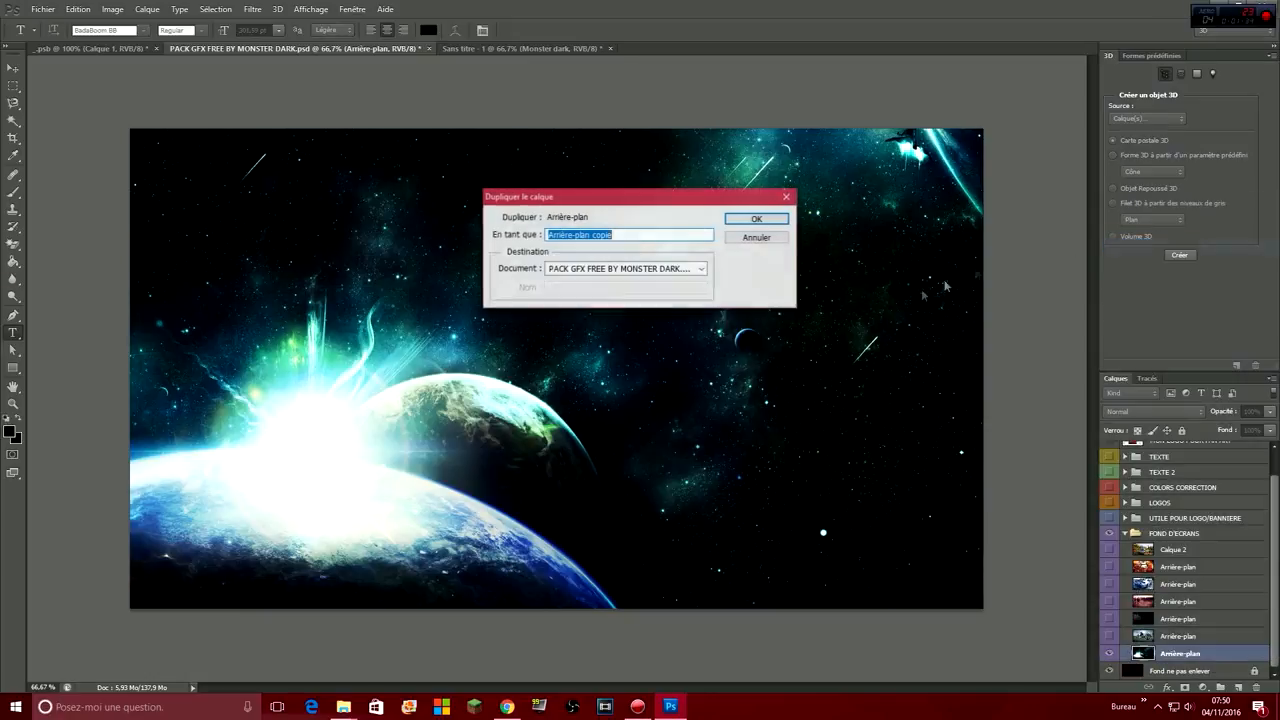
{"action": "left_click", "coordinate": [660, 268]}
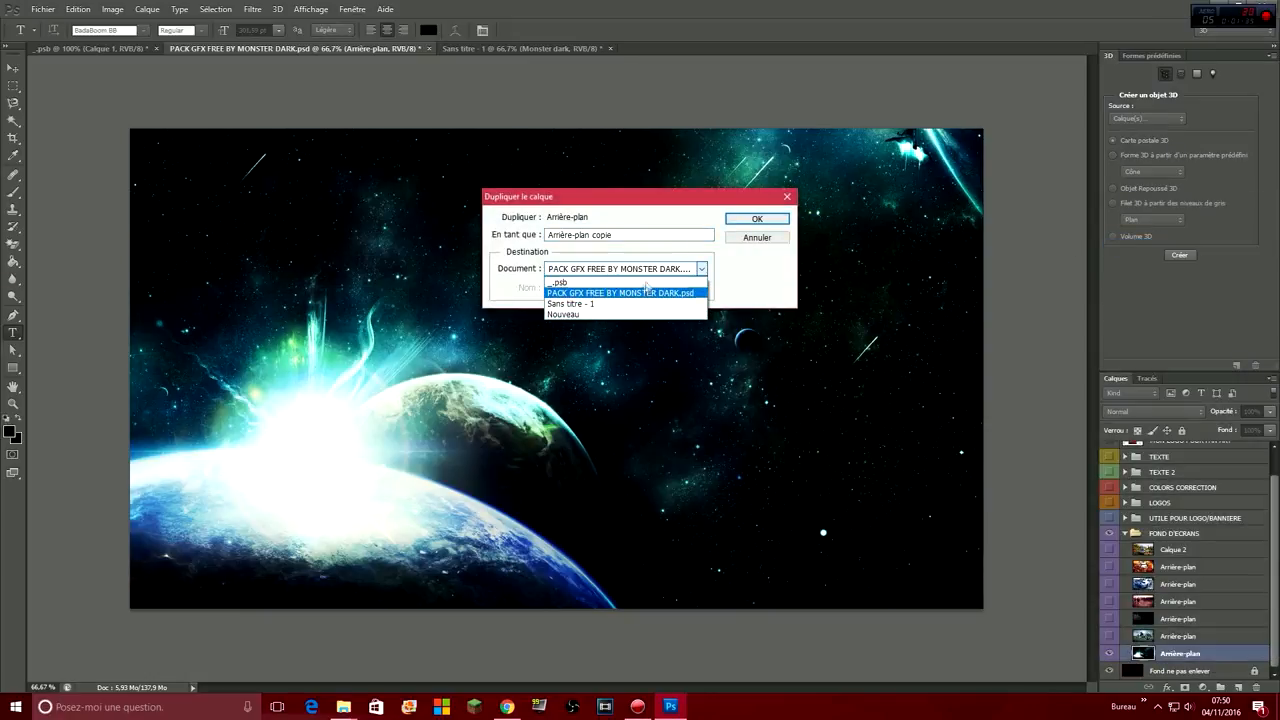
{"action": "left_click", "coordinate": [585, 303]}
{"action": "left_click", "coordinate": [757, 219]}
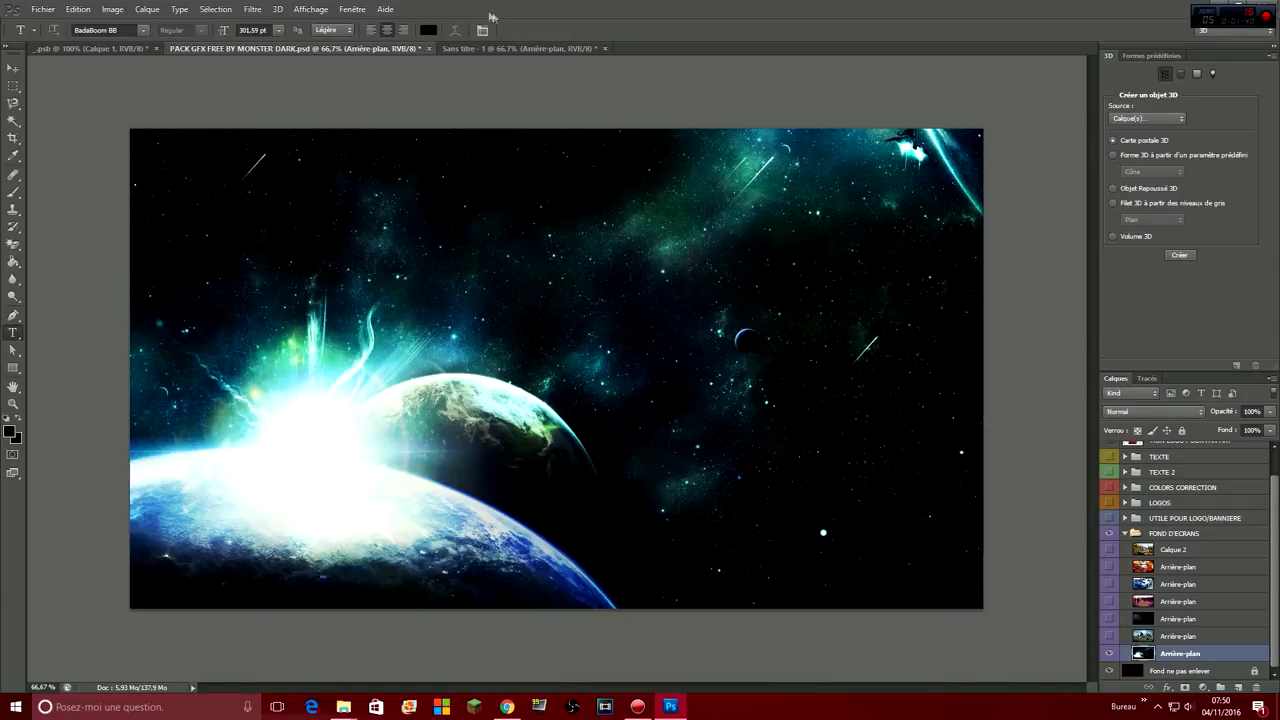
{"action": "left_click", "coordinate": [476, 48]}
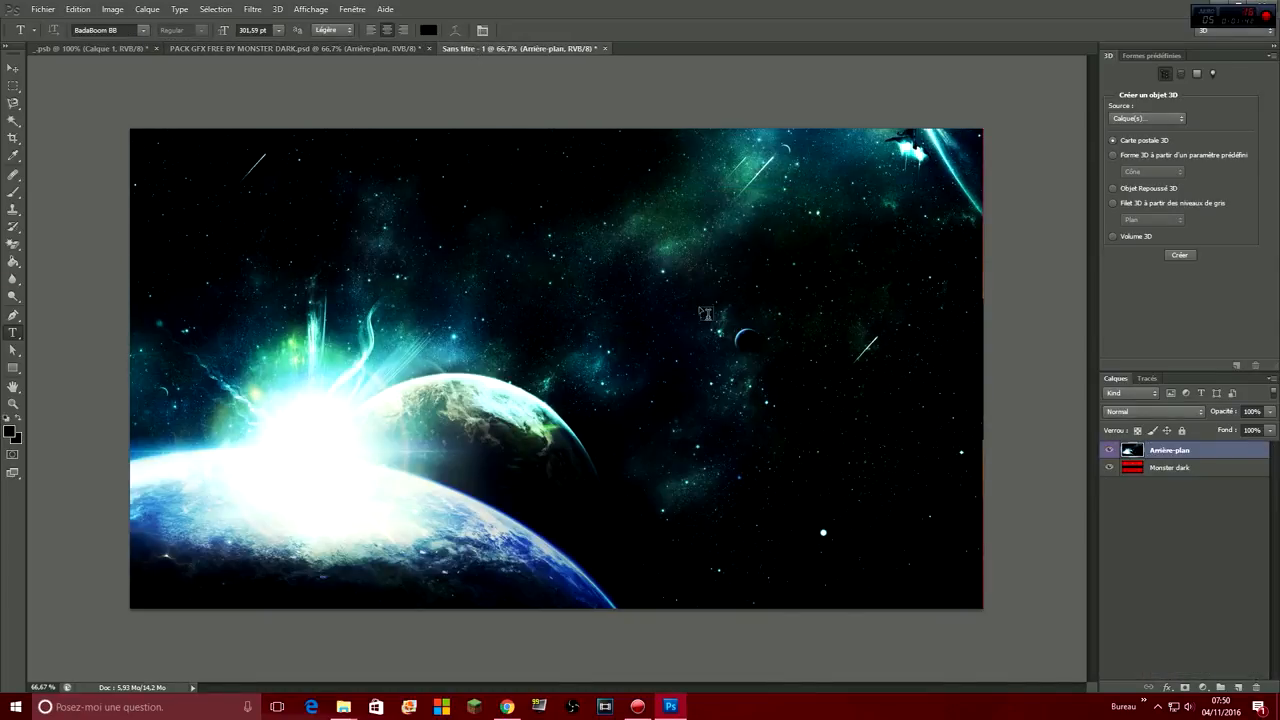
Check the banner beneath the space image, then delete the rectangular area of Arrière-plan that covers the upper red band.
{"action": "left_click", "coordinate": [1109, 452]}
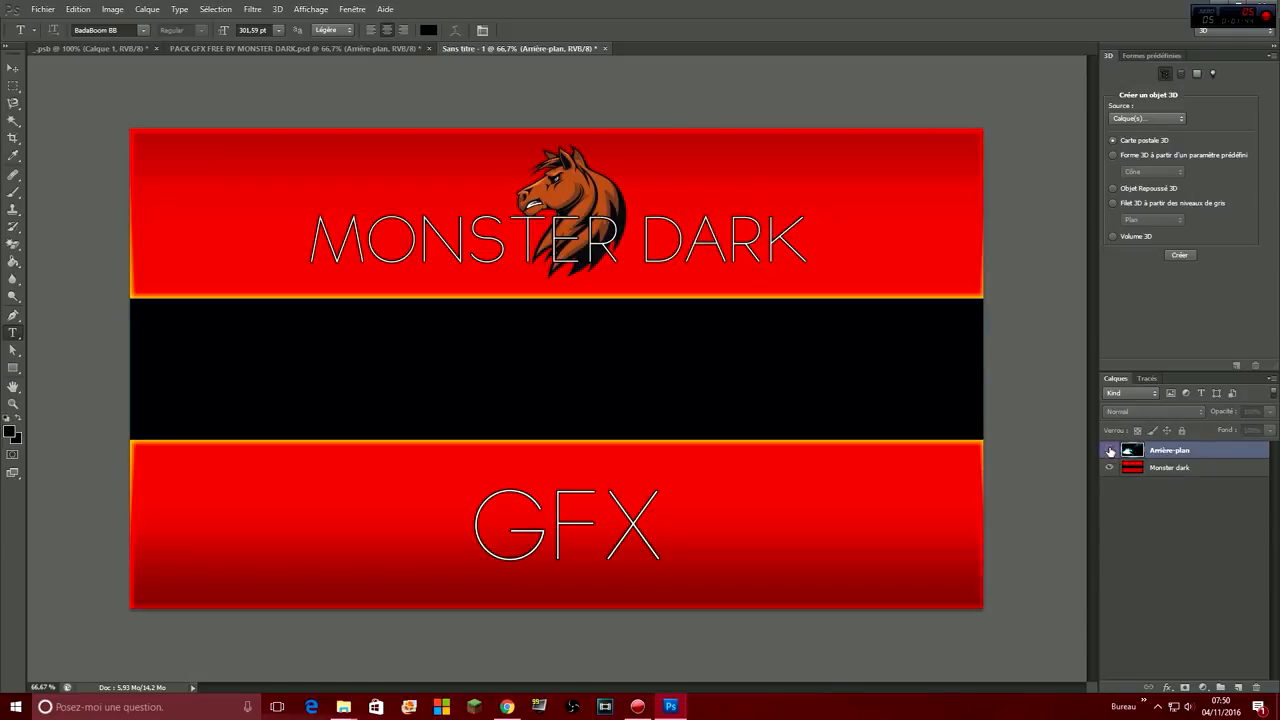
{"action": "left_click", "coordinate": [1109, 452]}
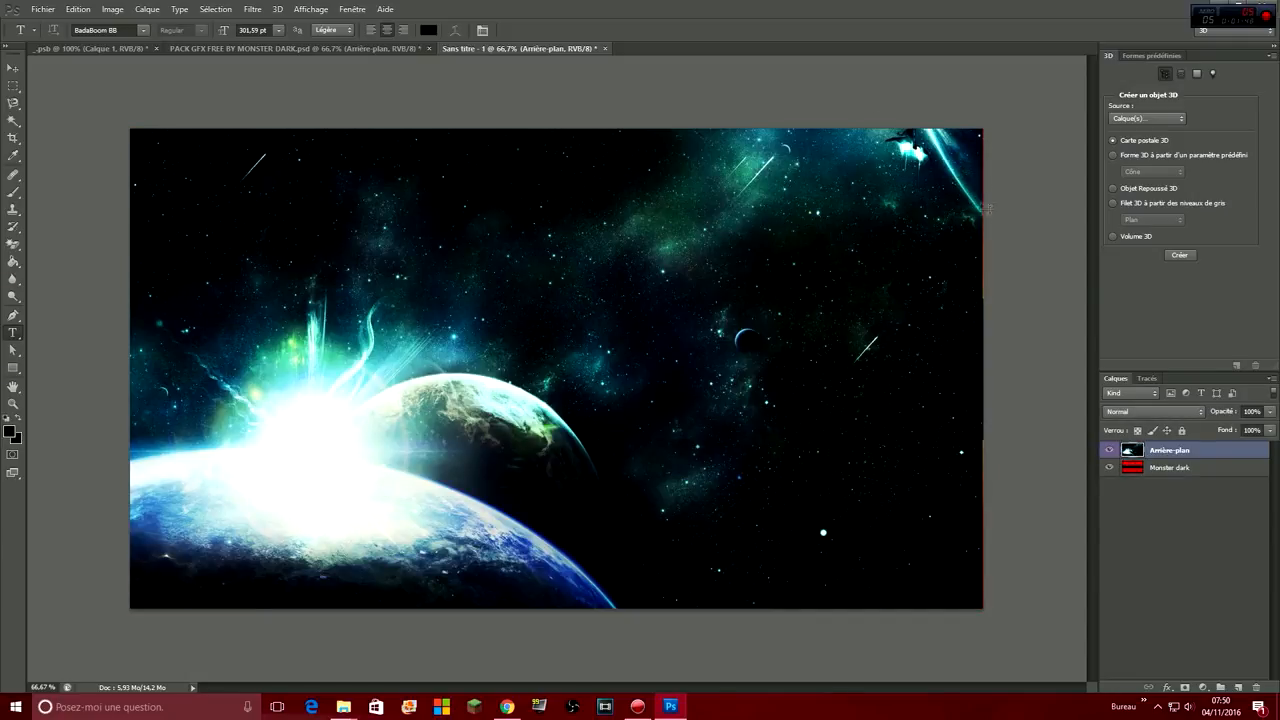
{"action": "left_click", "coordinate": [14, 87]}
{"action": "left_click", "coordinate": [10, 87]}
{"action": "left_click", "coordinate": [238, 85]}
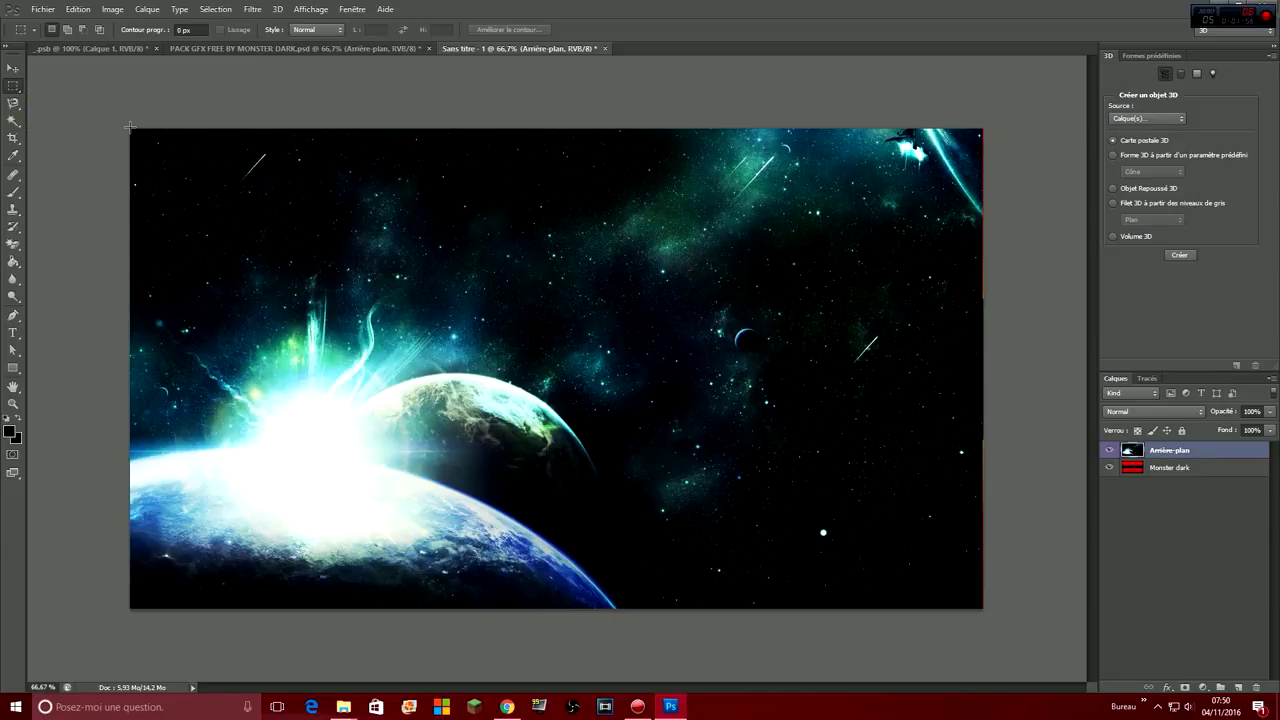
{"action": "left_click_drag", "start_coordinate": [128, 126], "coordinate": [985, 297]}
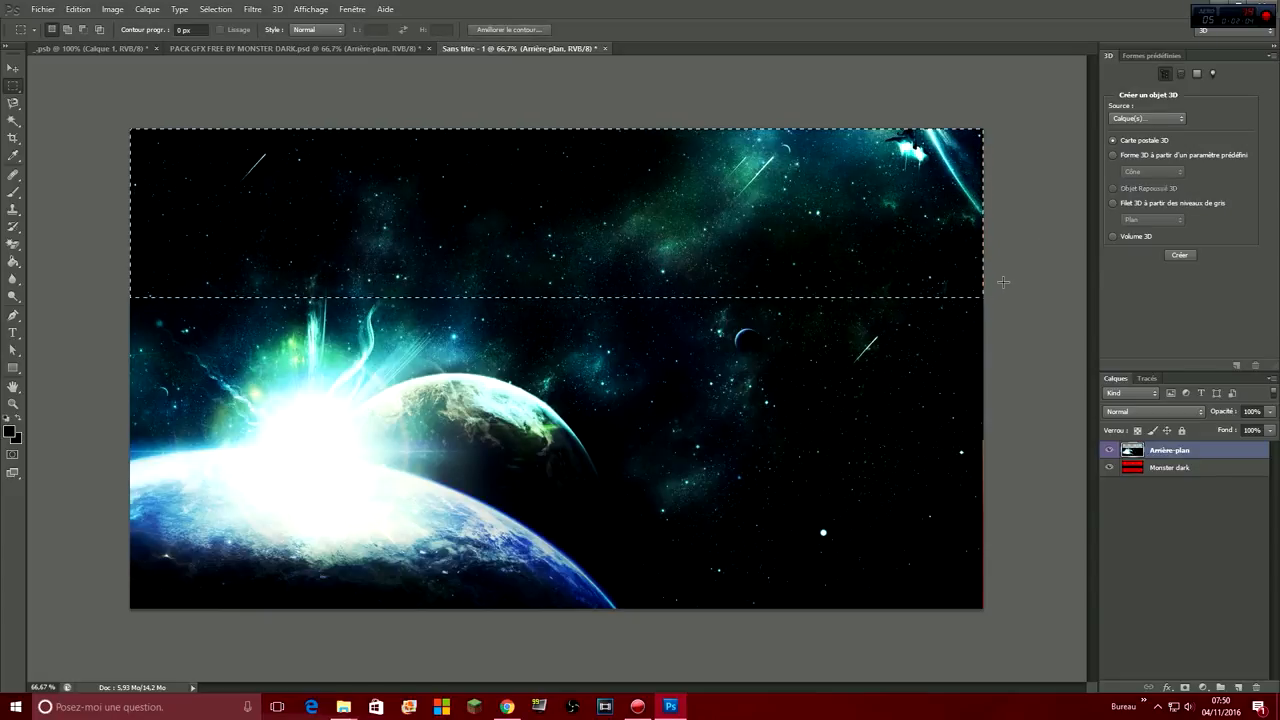
{"action": "key", "text": "Delete"}
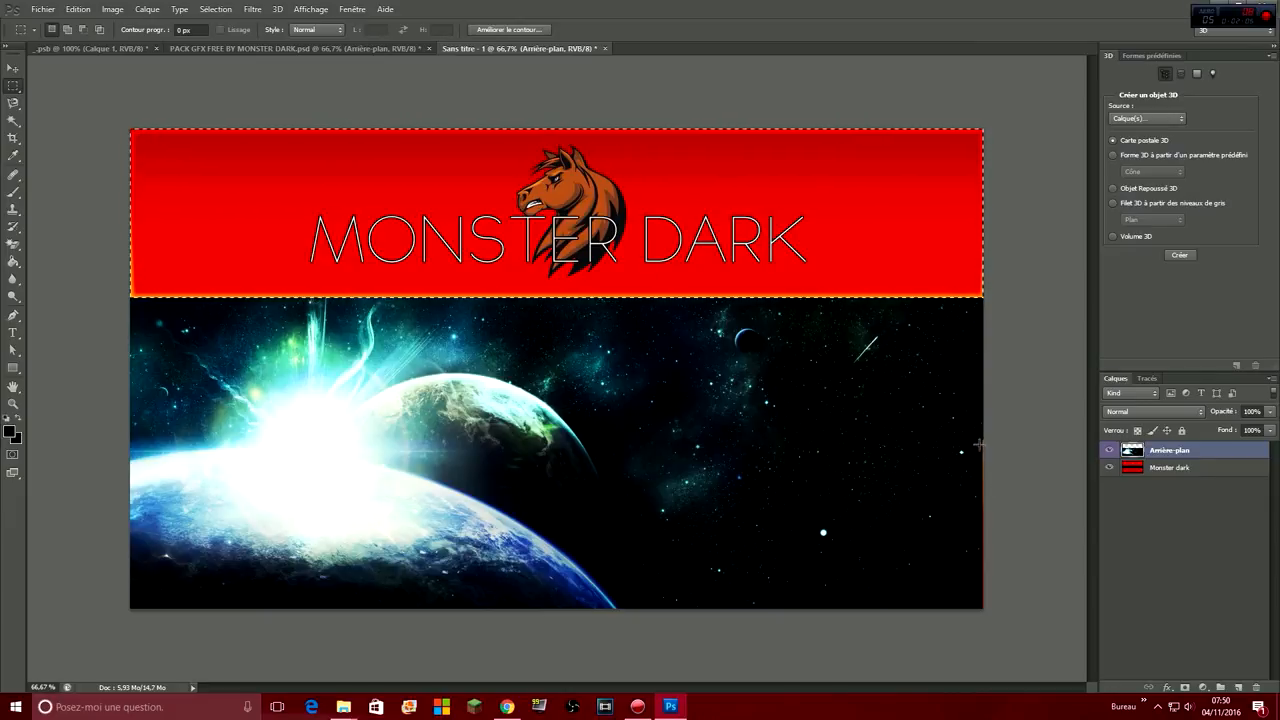
Delete the rectangular part of the space image covering the lower red band, and clear the selection.
{"action": "left_click_drag", "start_coordinate": [983, 440], "coordinate": [106, 610]}
{"action": "key", "text": "Delete"}
{"action": "key", "text": "ctrl+d"}
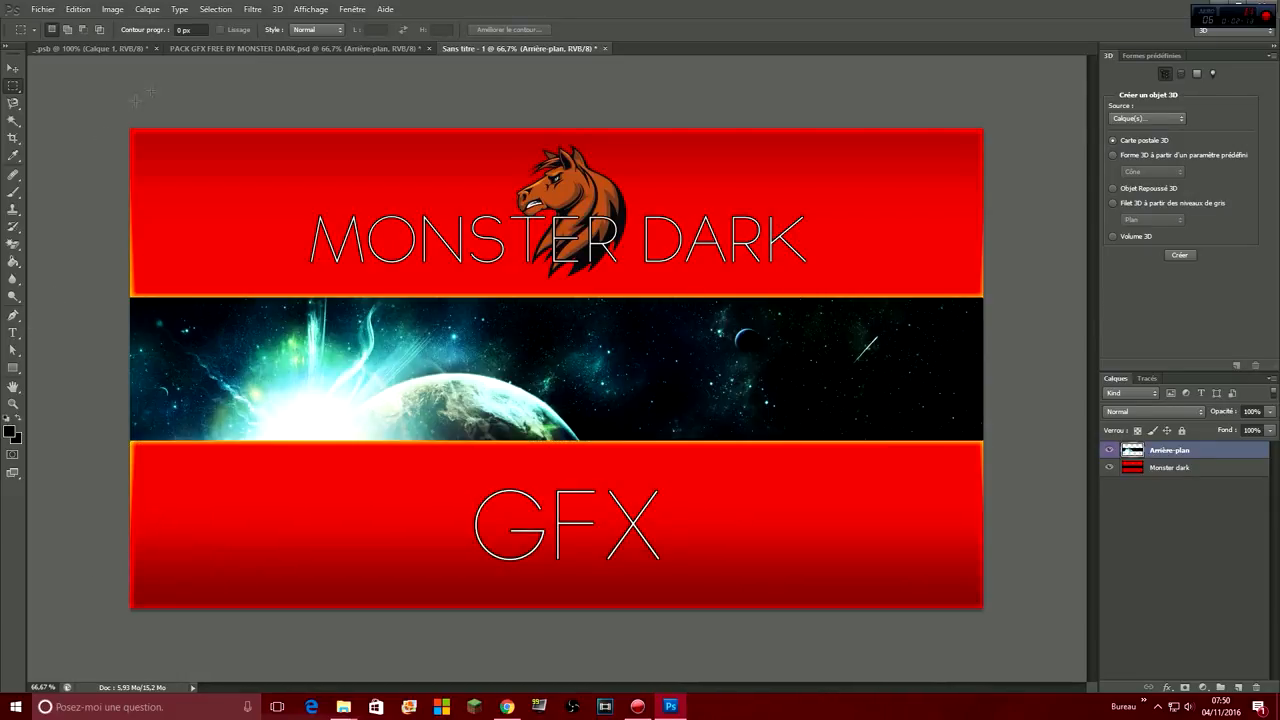
Return to the PACK GFX FREE document, then hide and collapse the FOND D'ECRANS group.
{"action": "left_click", "coordinate": [209, 48]}
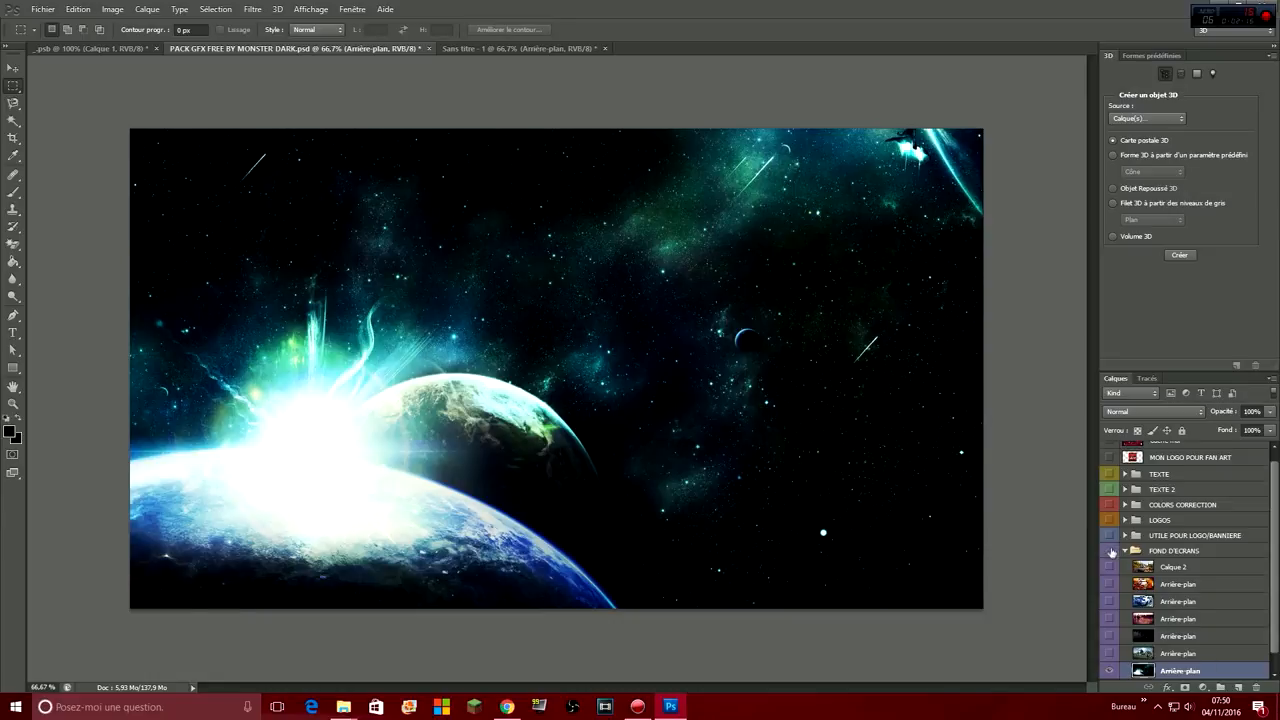
{"action": "left_click", "coordinate": [1110, 551]}
{"action": "left_click", "coordinate": [1124, 551]}
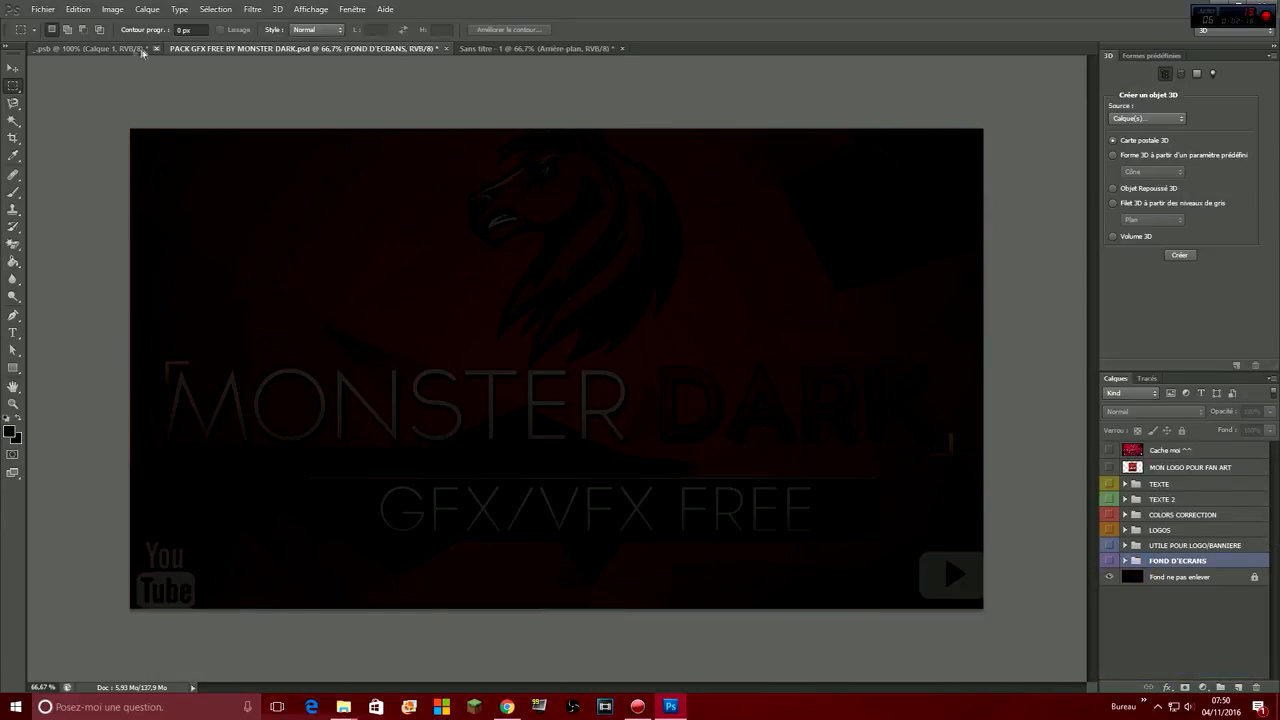
Duplicate the horse logo layer Calque 1 from the _.psb document into Sans titre - 1 and switch to that document.
{"action": "left_click", "coordinate": [85, 48]}
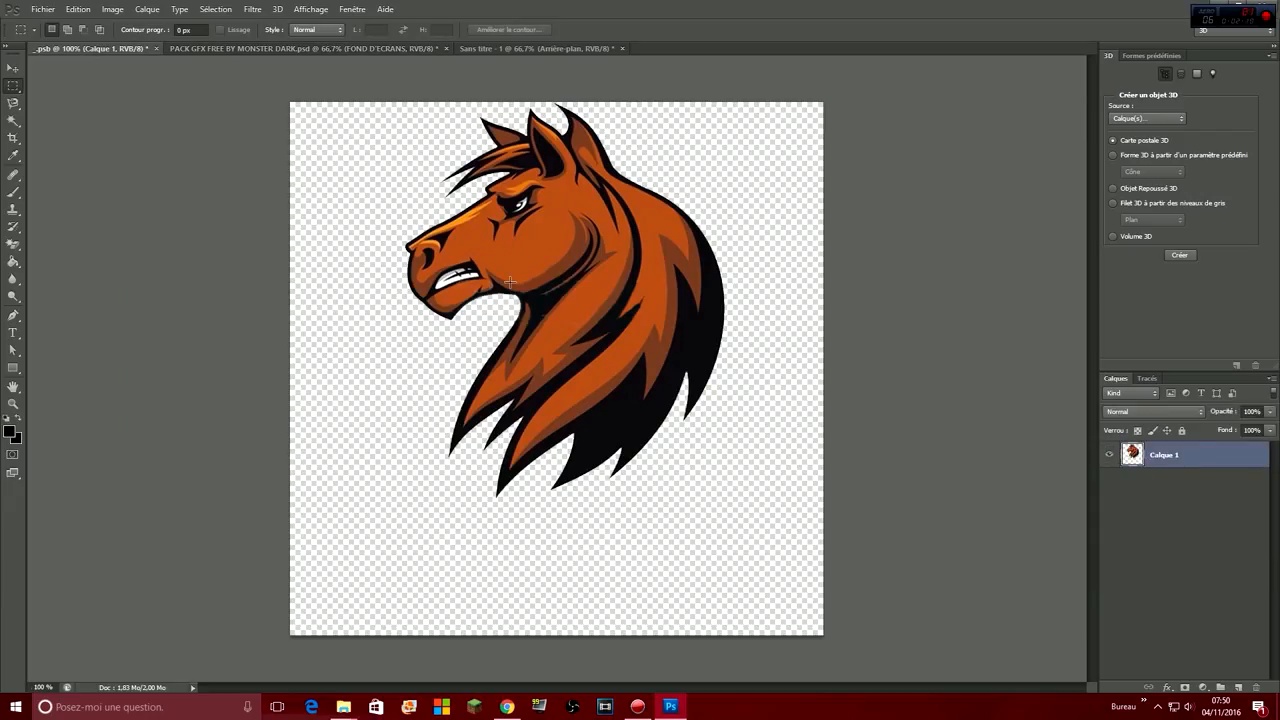
{"action": "right_click", "coordinate": [1229, 456]}
{"action": "left_click", "coordinate": [1108, 280]}
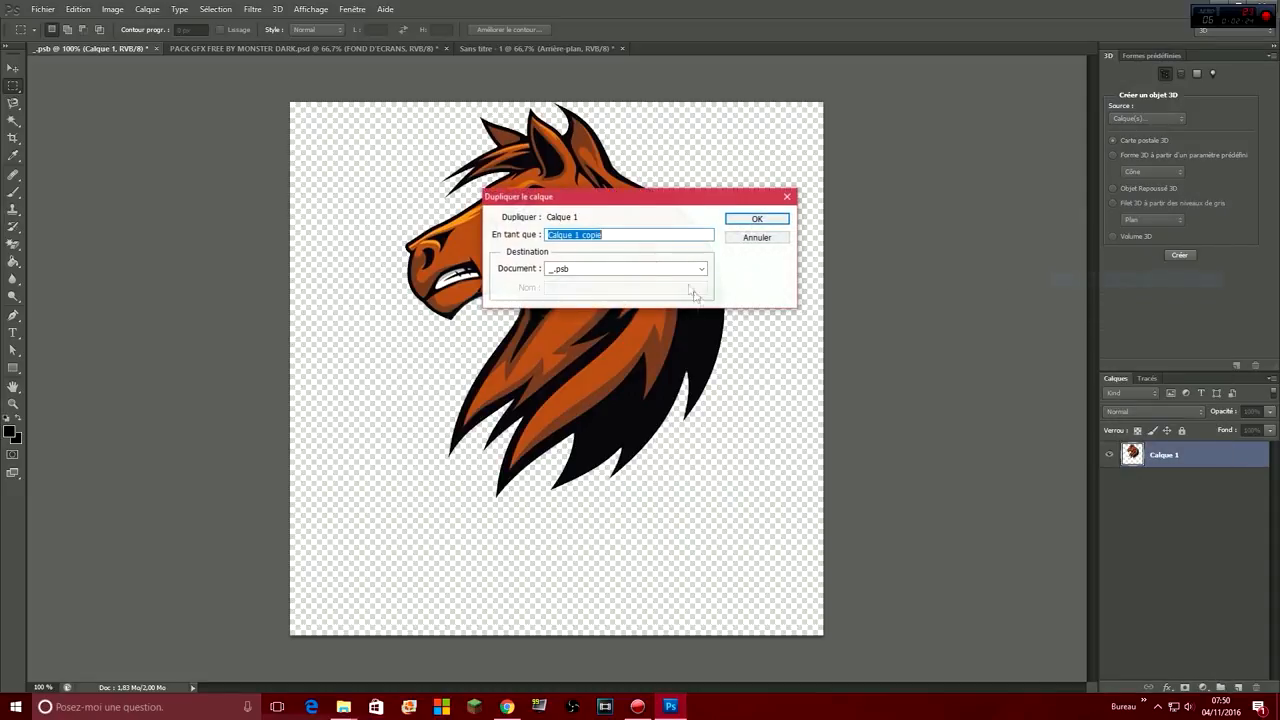
{"action": "left_click", "coordinate": [643, 268]}
{"action": "left_click", "coordinate": [621, 304]}
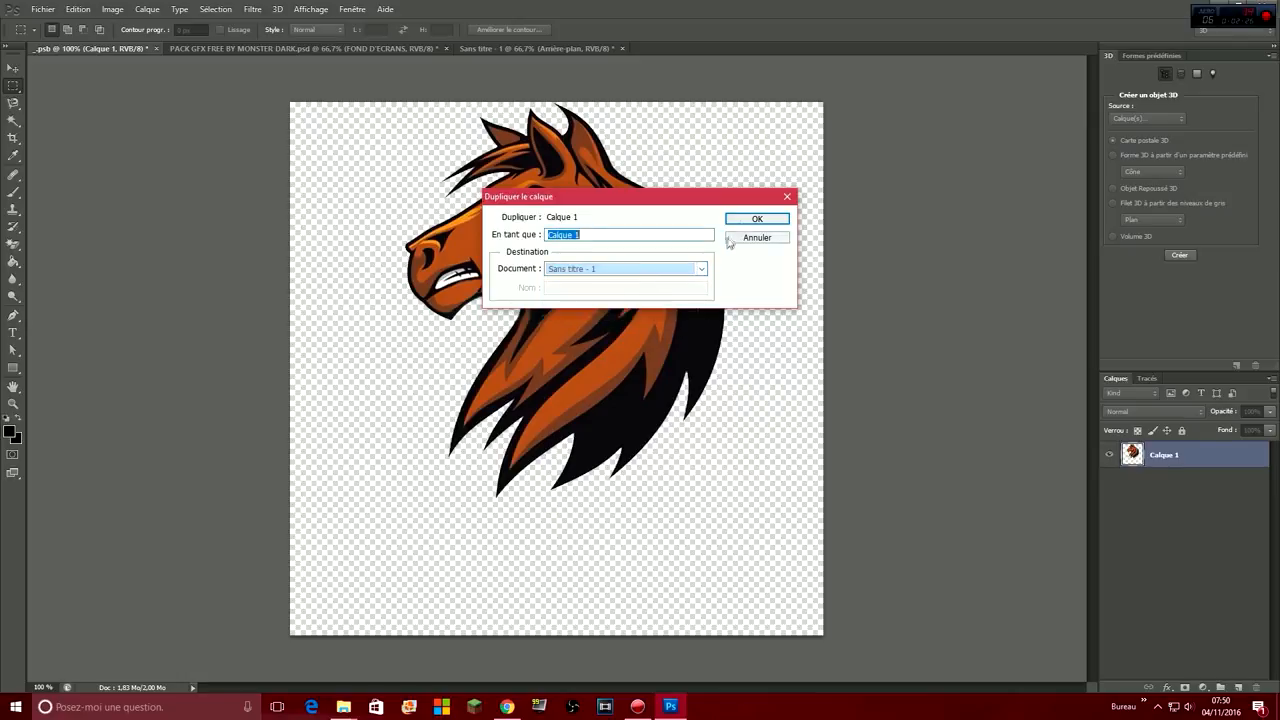
{"action": "left_click", "coordinate": [755, 218]}
{"action": "left_click", "coordinate": [536, 51]}
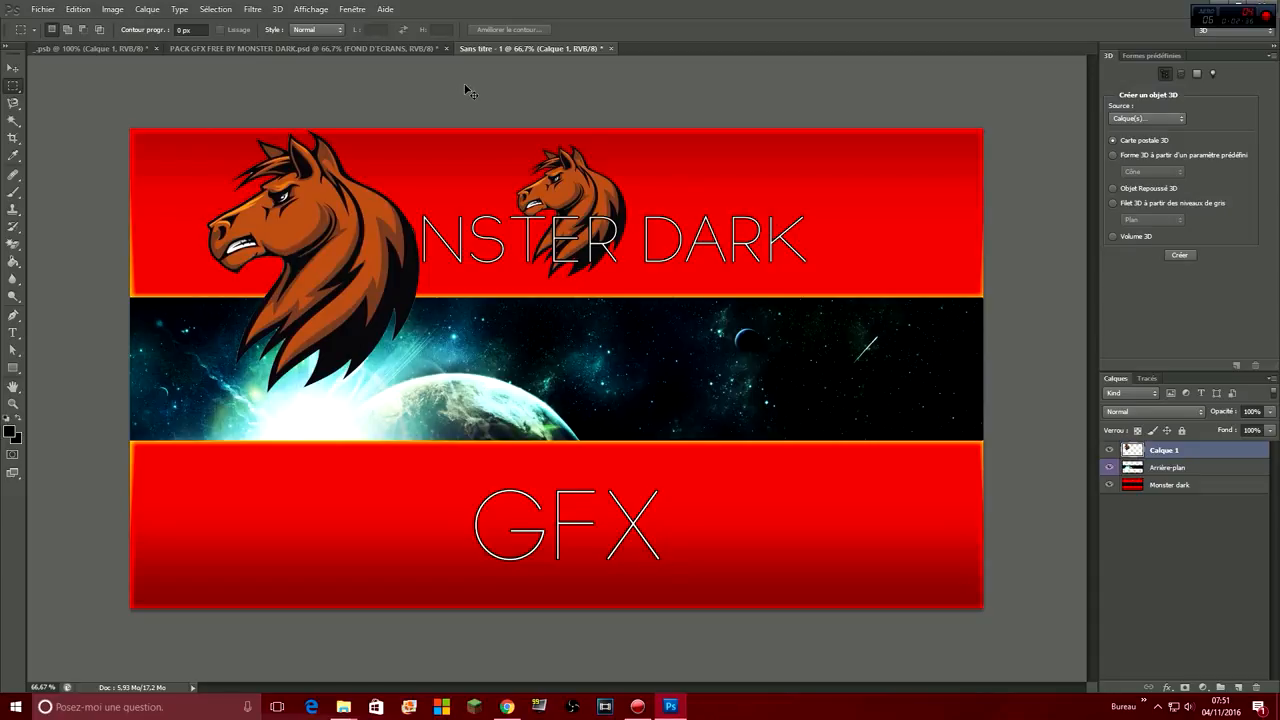
{"action": "key", "text": "ctrl+t"}
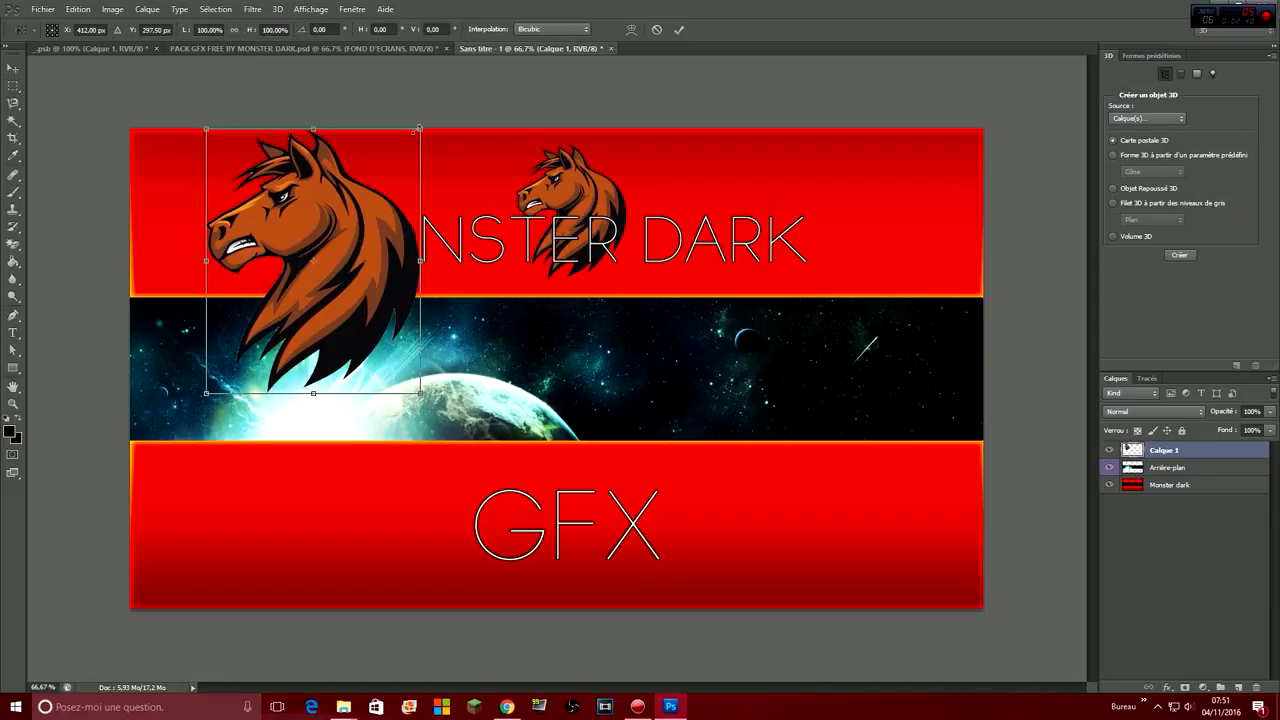
{"action": "left_click_drag", "start_coordinate": [420, 128], "coordinate": [565, 108]}
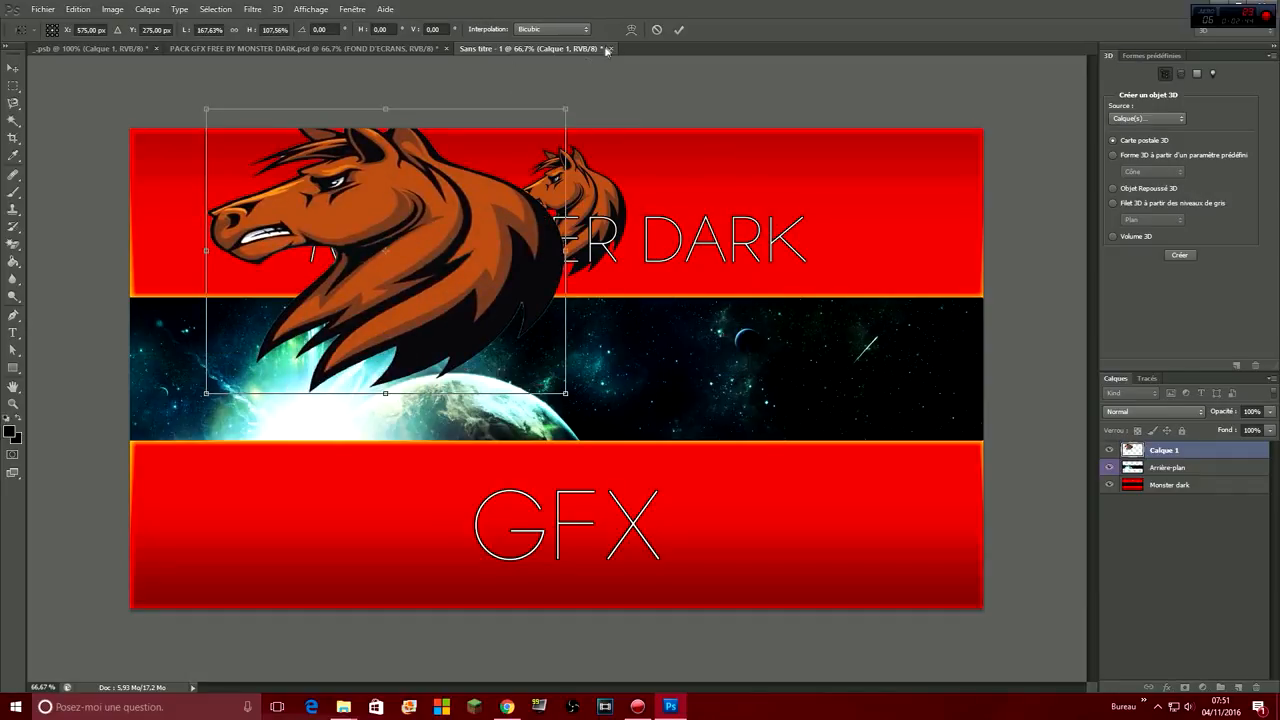
{"action": "left_click", "coordinate": [656, 29]}
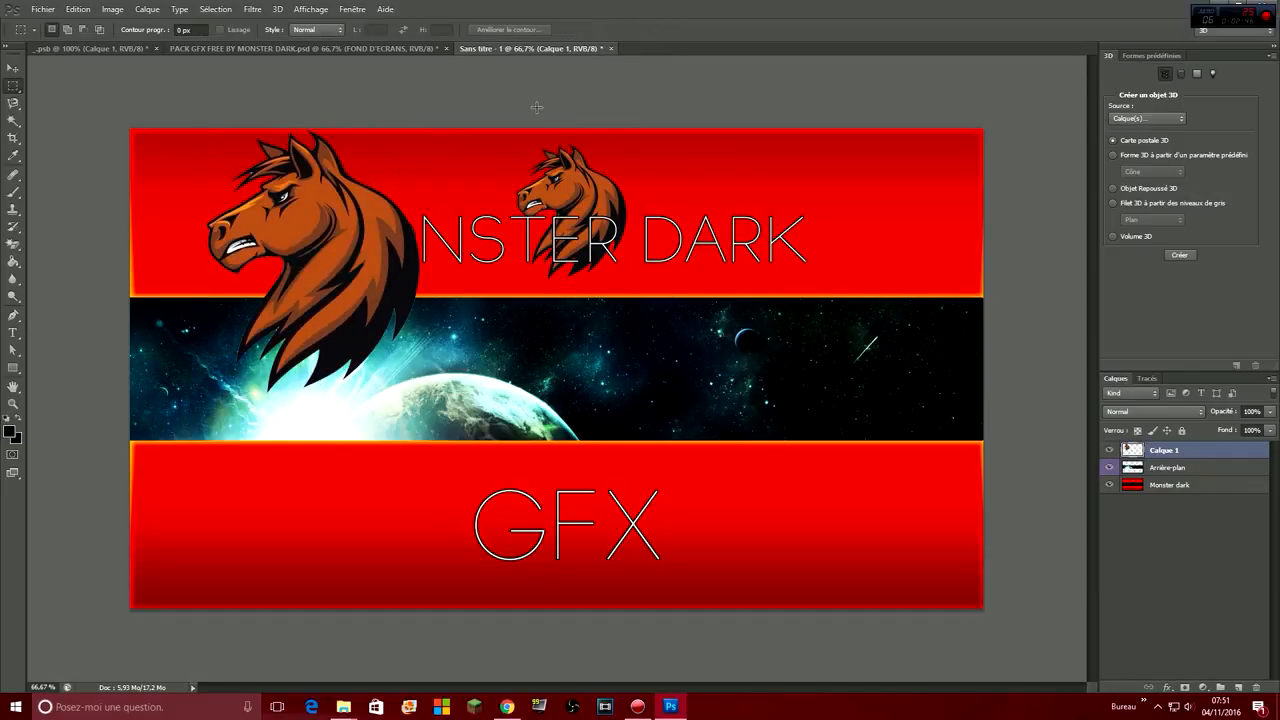
Scale the Calque 1 horse logo to about 52% and place it on the bright left part of the space strip.
{"action": "key", "text": "ctrl+t"}
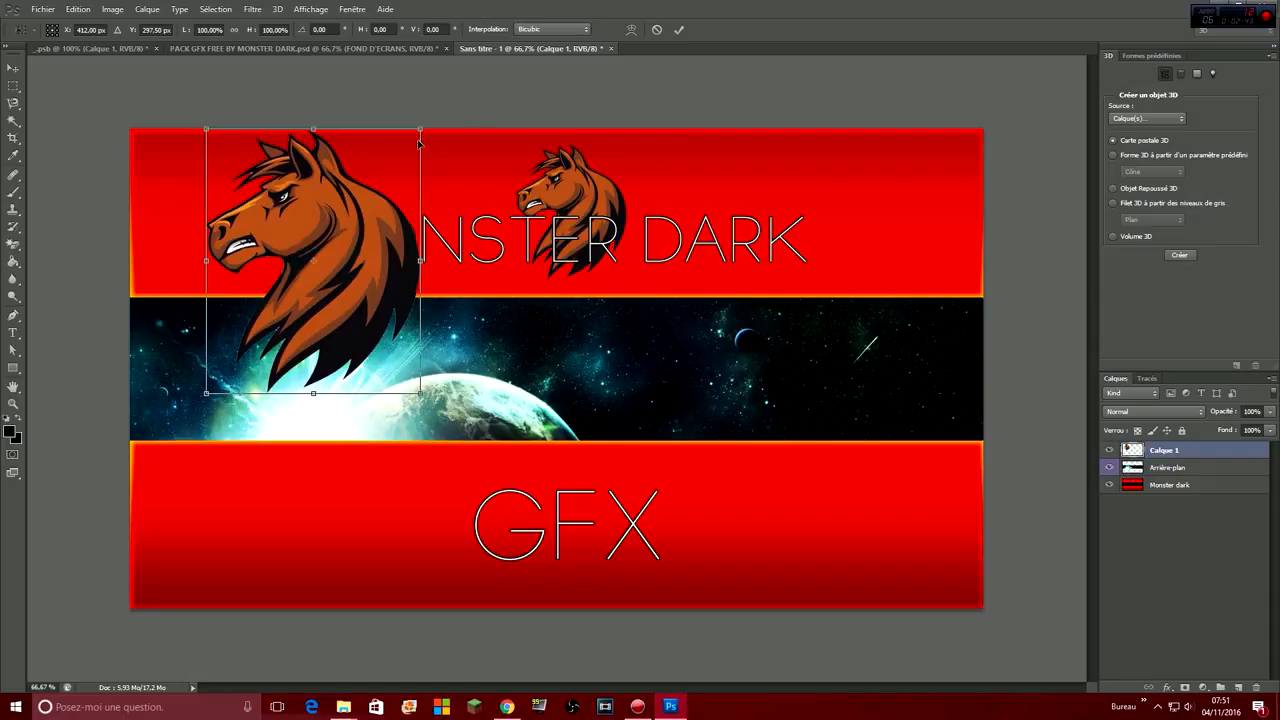
{"action": "left_click_drag", "start_coordinate": [420, 128], "coordinate": [287, 295]}
{"action": "left_click_drag", "start_coordinate": [254, 343], "coordinate": [365, 363]}
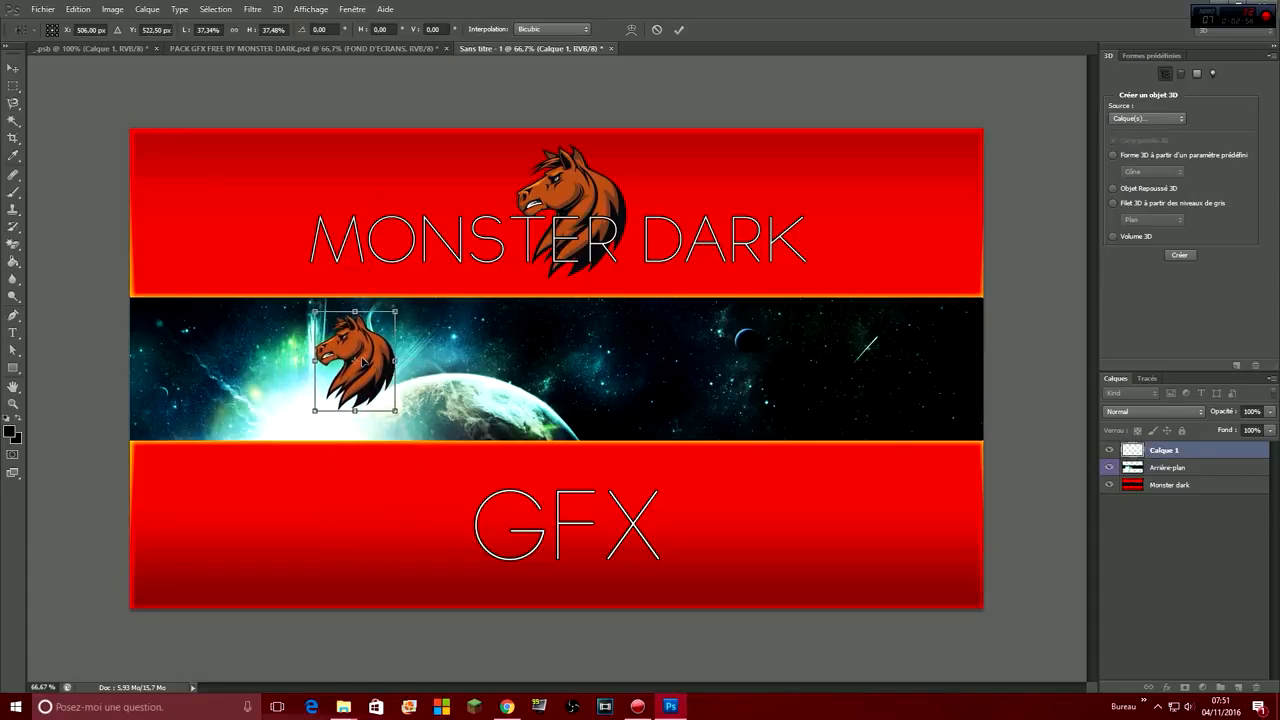
{"action": "left_click_drag", "start_coordinate": [391, 407], "coordinate": [425, 448]}
{"action": "left_click_drag", "start_coordinate": [398, 362], "coordinate": [402, 353]}
{"action": "left_click", "coordinate": [679, 29]}
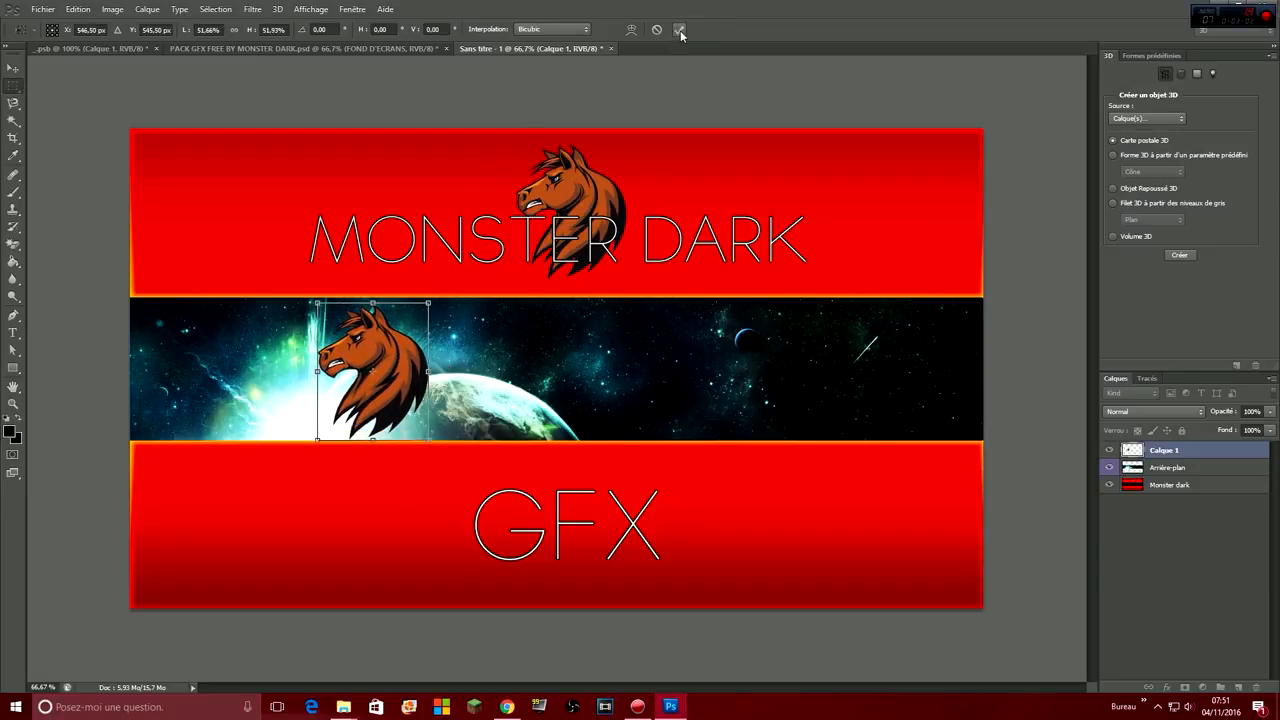
Return to the PACK GFX FREE document, preview the TEXTE 2 group and hide it, then show and expand the TEXTE group.
{"action": "left_click", "coordinate": [228, 48]}
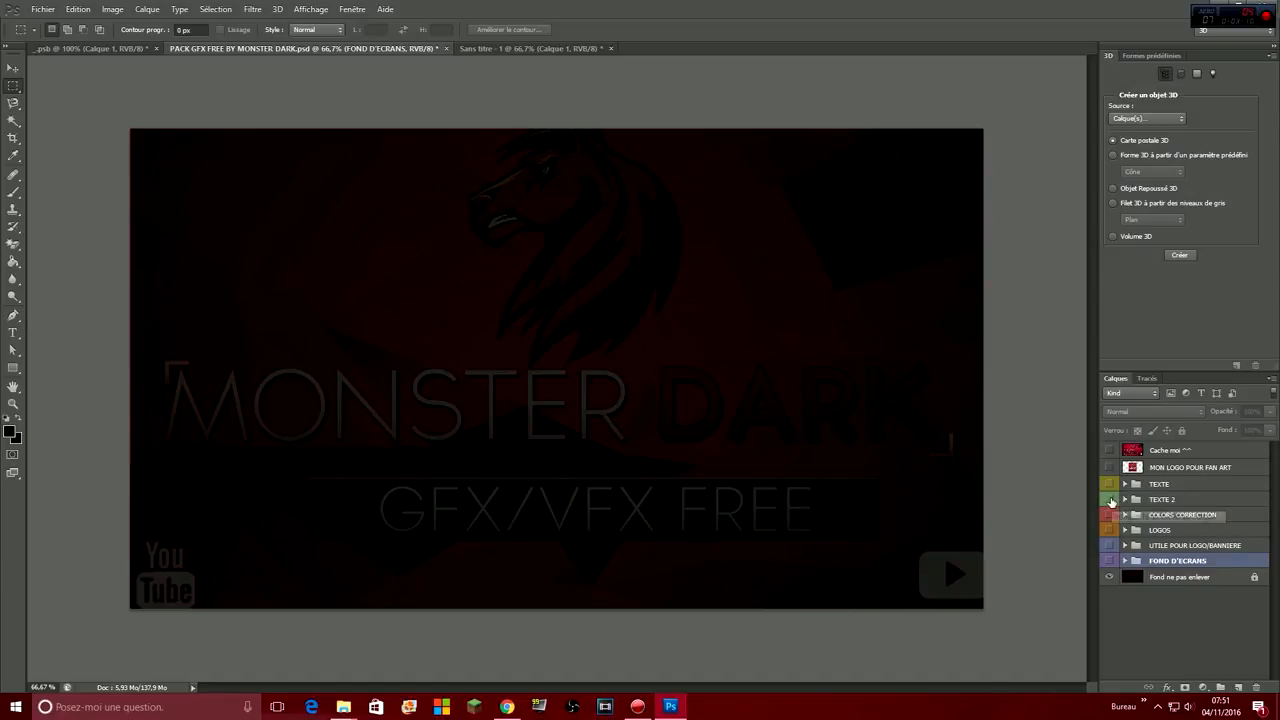
{"action": "left_click", "coordinate": [1110, 500]}
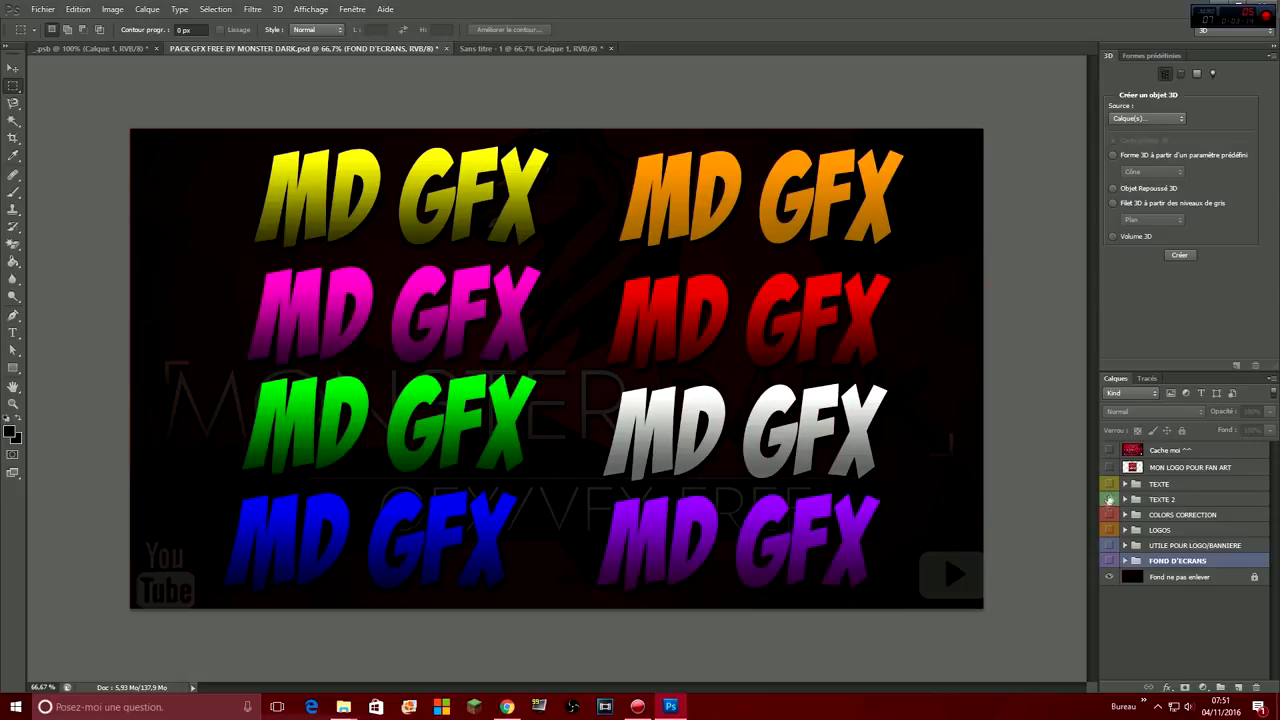
{"action": "left_click", "coordinate": [1109, 499]}
{"action": "left_click", "coordinate": [1110, 484]}
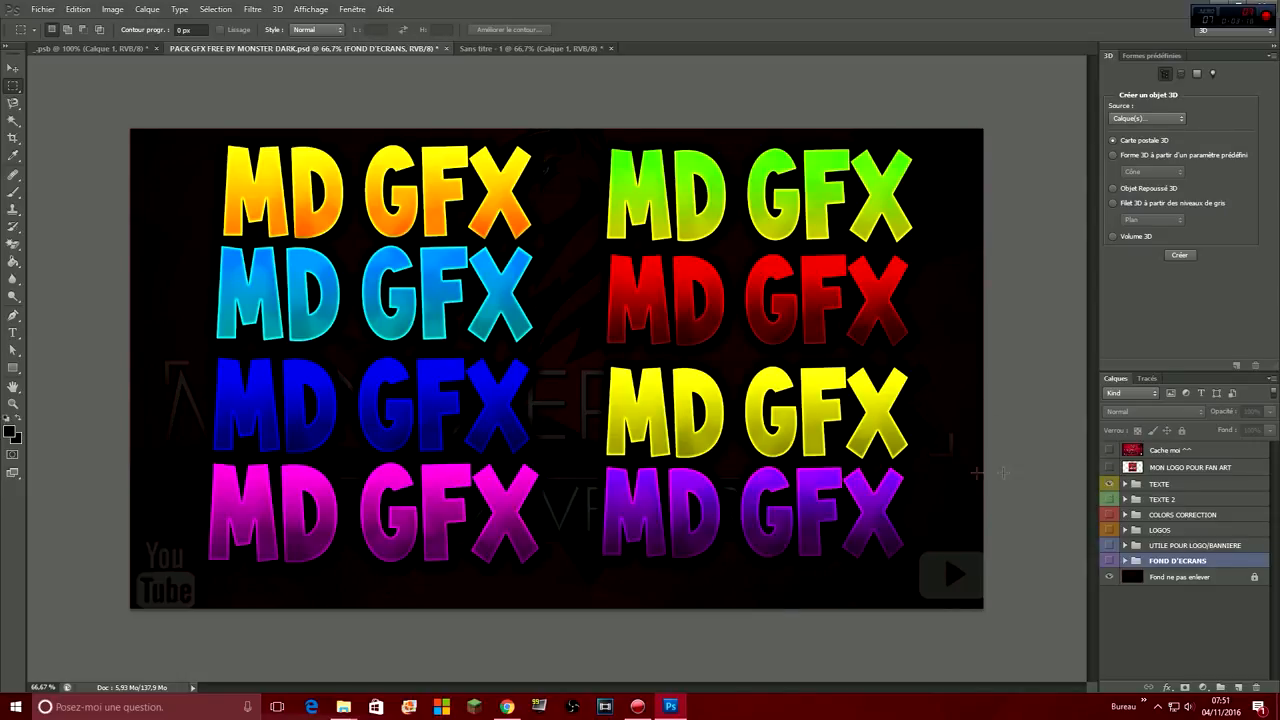
{"action": "left_click", "coordinate": [1125, 484]}
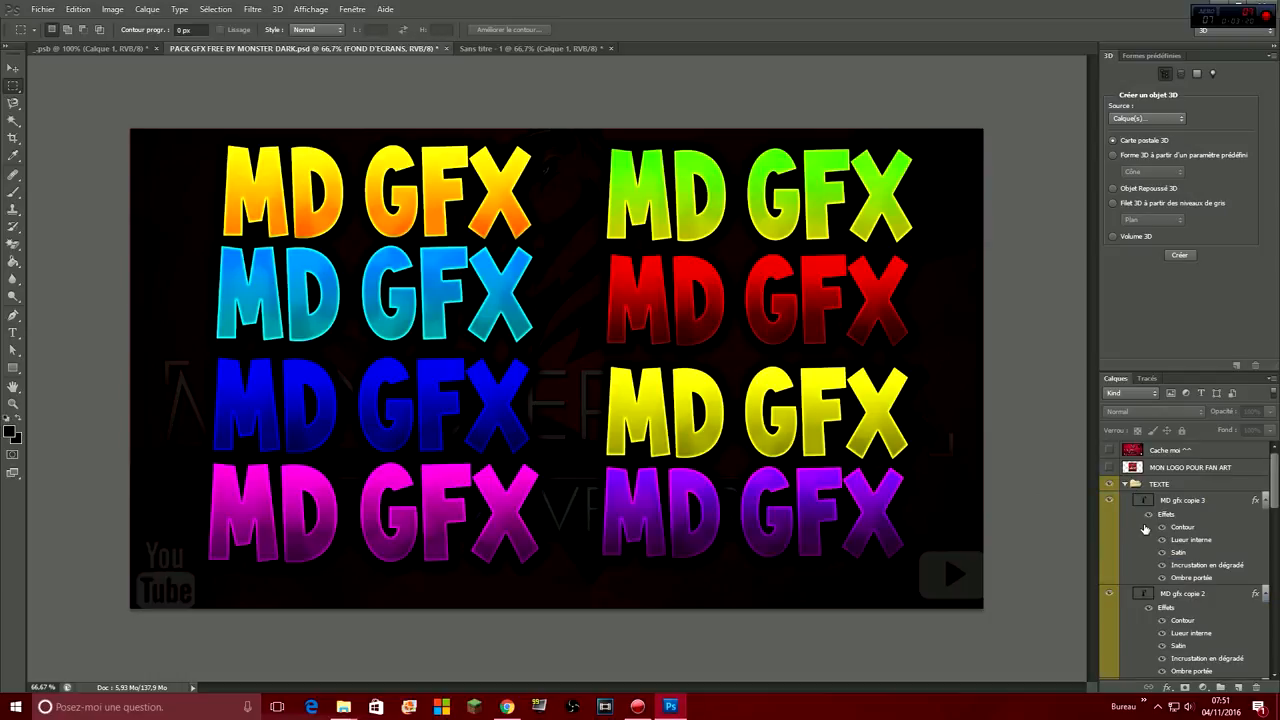
Identify the layer of the dark blue MD GFX text in the TEXTE group by toggling the visibility of individual layers.
{"action": "scroll", "coordinate": [1140, 526], "scroll_direction": "down", "scroll_amount": 3}
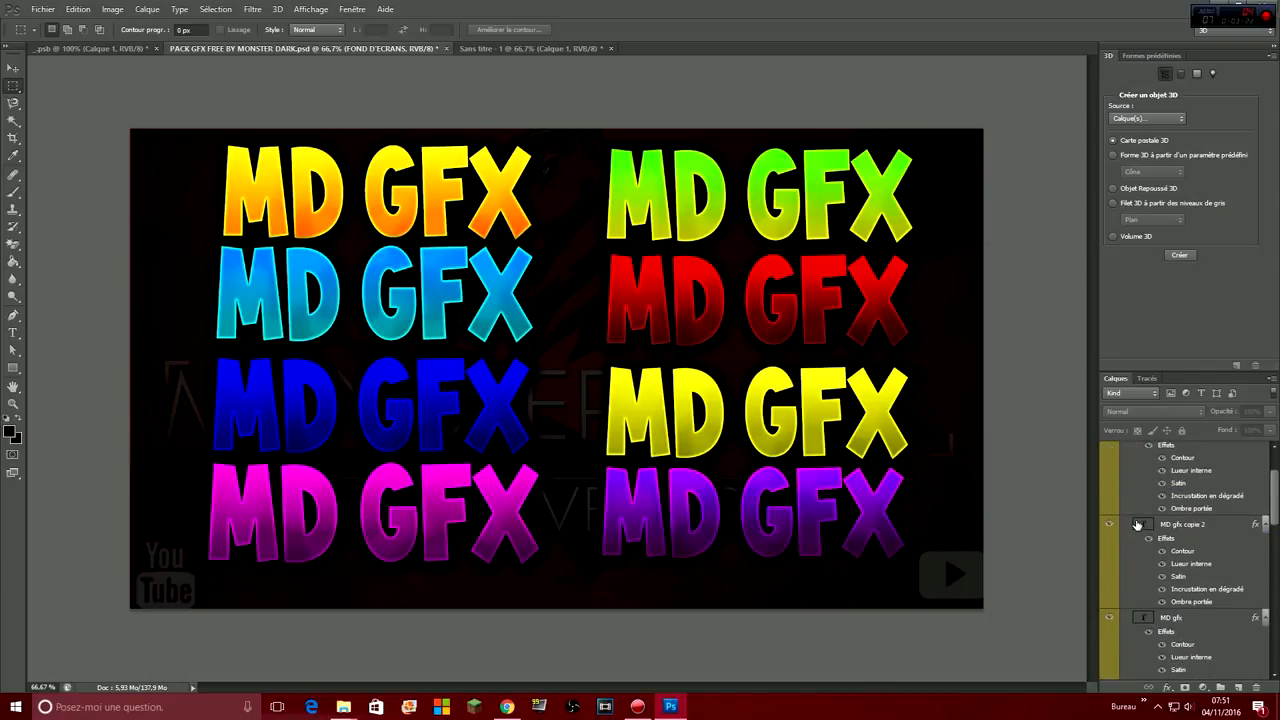
{"action": "scroll", "coordinate": [1108, 548], "scroll_direction": "up", "scroll_amount": 2}
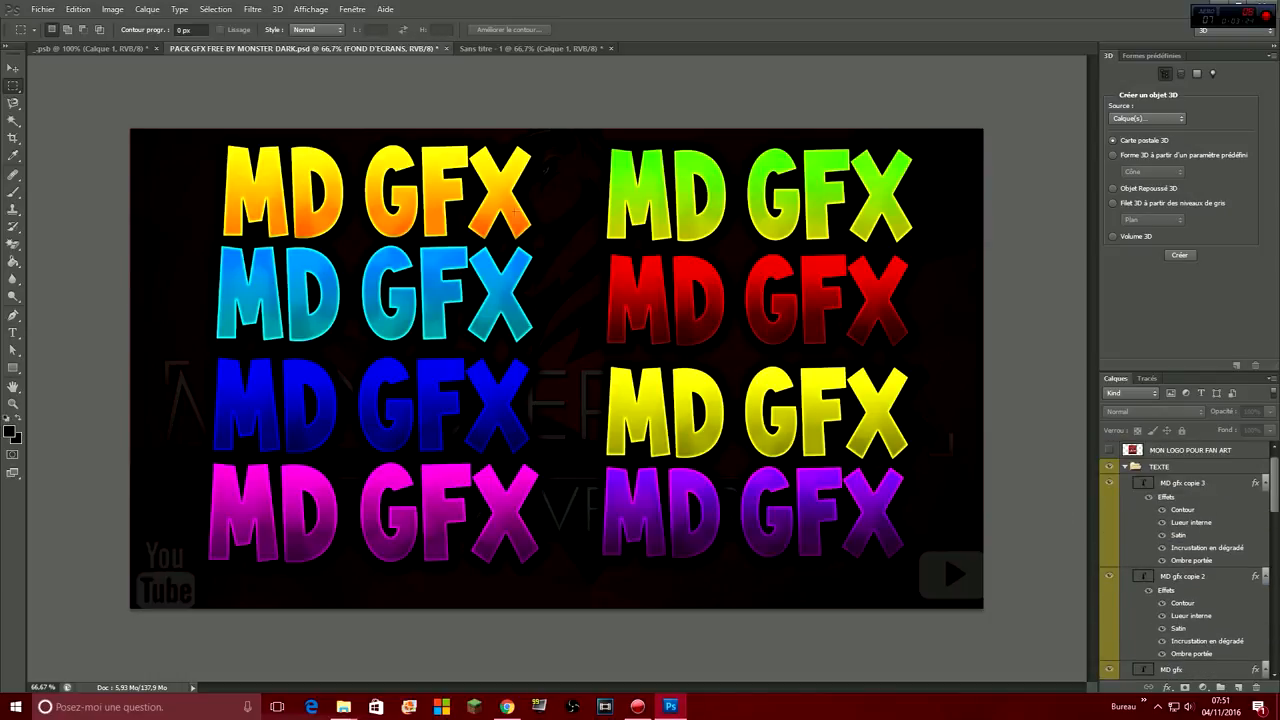
{"action": "scroll", "coordinate": [1203, 545], "scroll_direction": "down", "scroll_amount": 4}
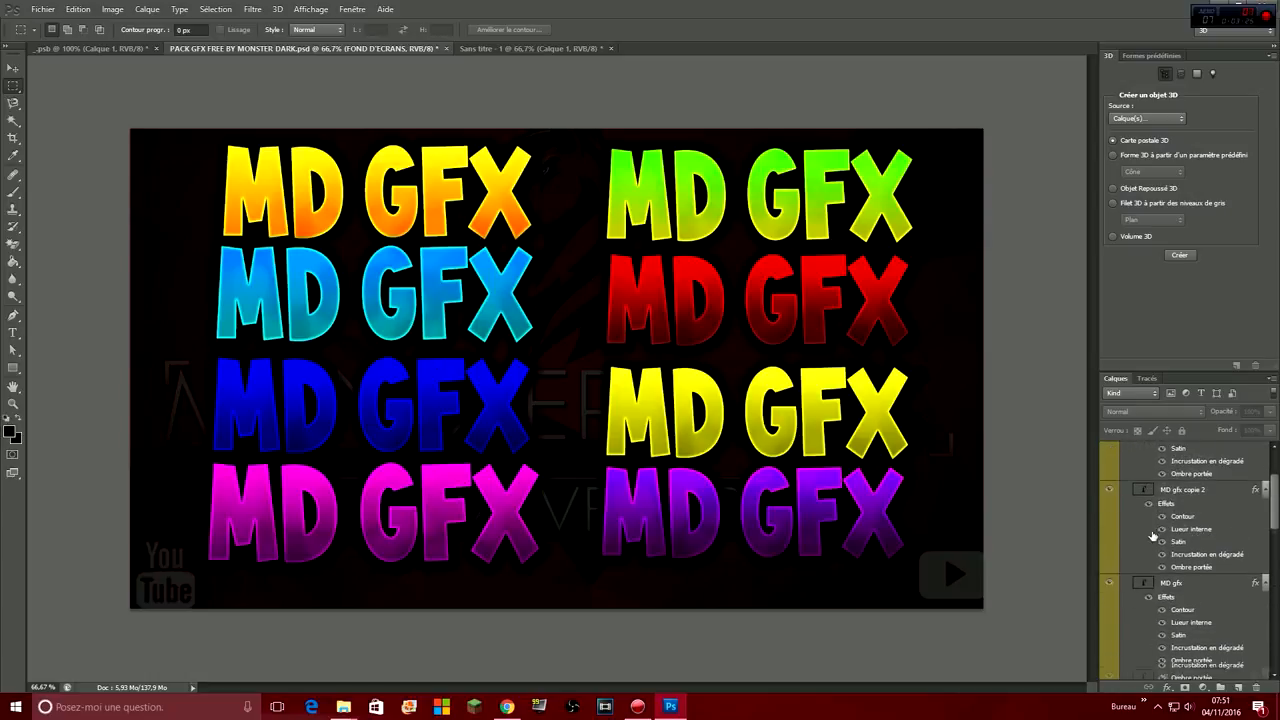
{"action": "left_click", "coordinate": [1107, 567]}
{"action": "left_click", "coordinate": [1107, 568]}
{"action": "scroll", "coordinate": [1105, 580], "scroll_direction": "down", "scroll_amount": 3}
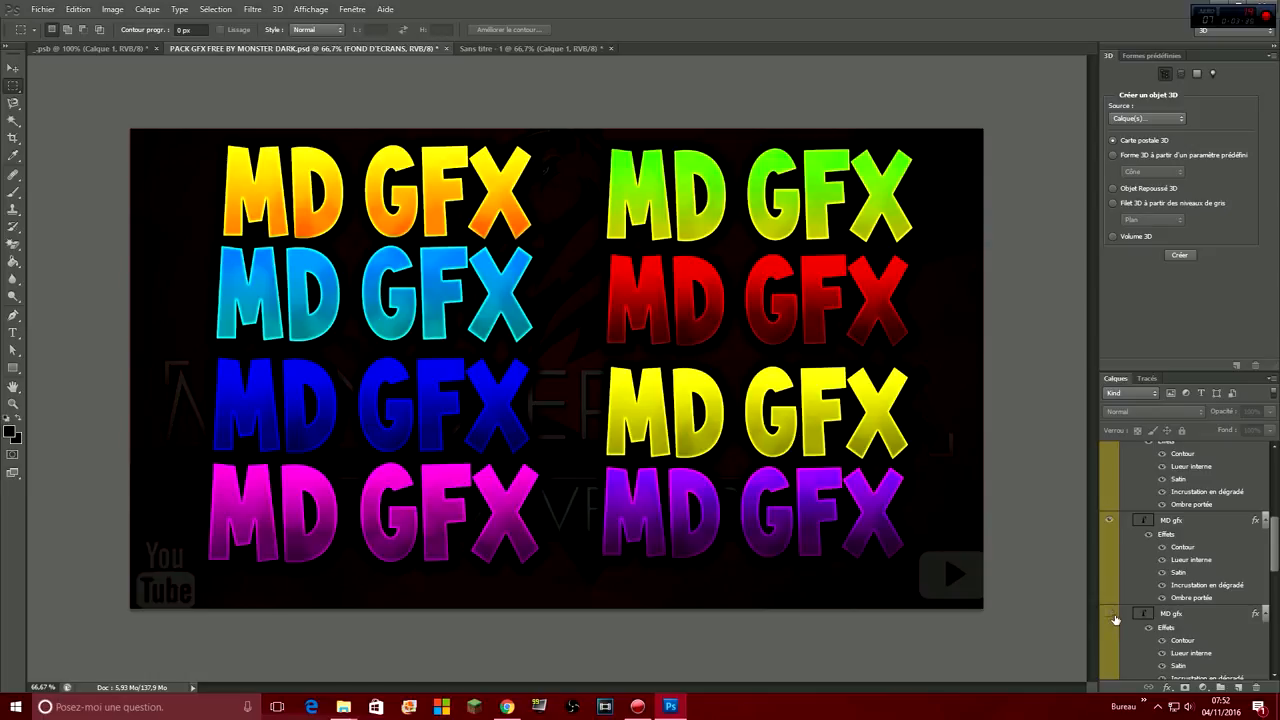
{"action": "left_click", "coordinate": [1114, 619]}
{"action": "left_click", "coordinate": [1114, 619]}
{"action": "scroll", "coordinate": [1115, 612], "scroll_direction": "down", "scroll_amount": 1}
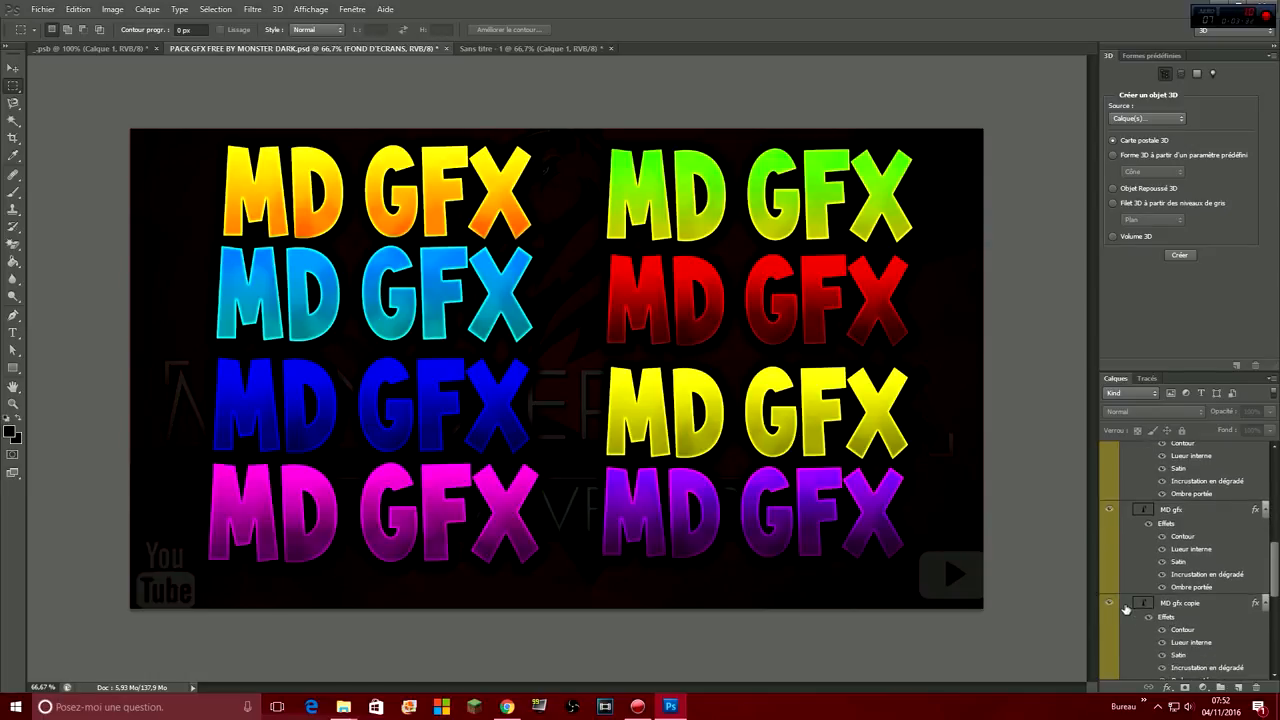
{"action": "left_click", "coordinate": [1112, 606]}
{"action": "left_click", "coordinate": [1112, 606]}
Duplicate the dark blue text layer MD gfx copie into Sans titre - 1 and switch to that document.
{"action": "right_click", "coordinate": [1125, 606]}
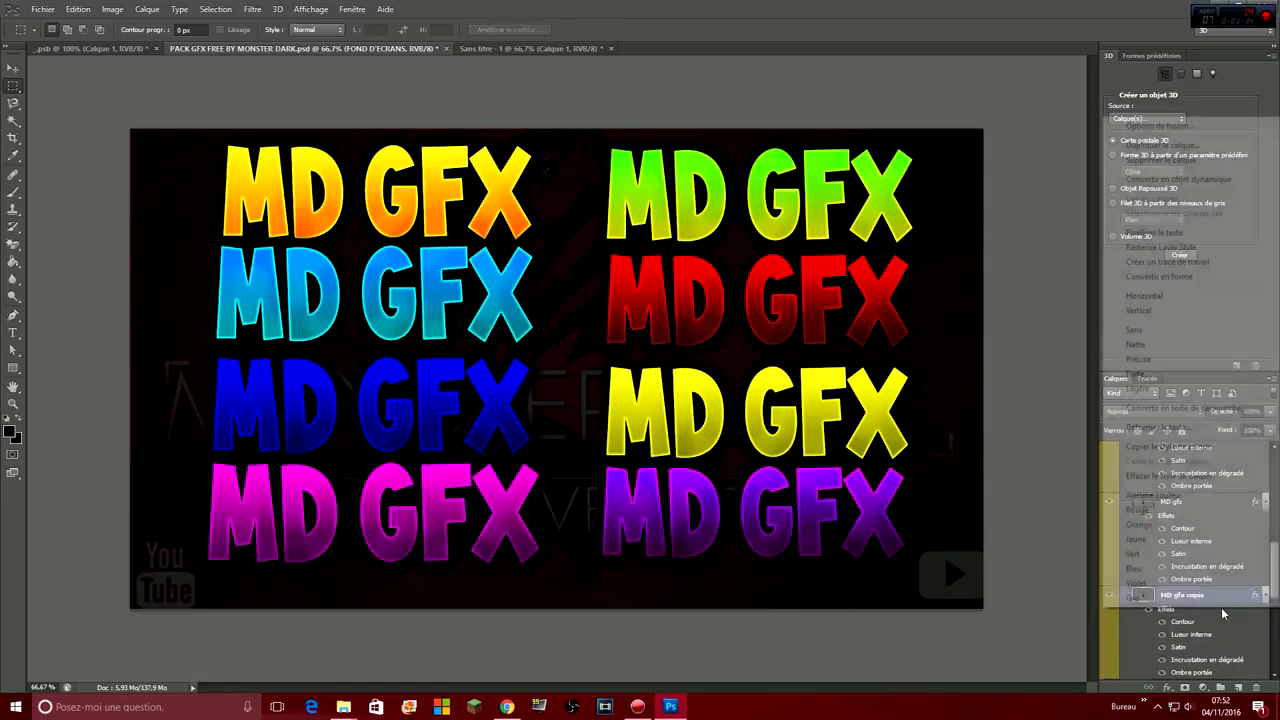
{"action": "left_click", "coordinate": [1160, 145]}
{"action": "left_click", "coordinate": [630, 268]}
{"action": "left_click", "coordinate": [570, 303]}
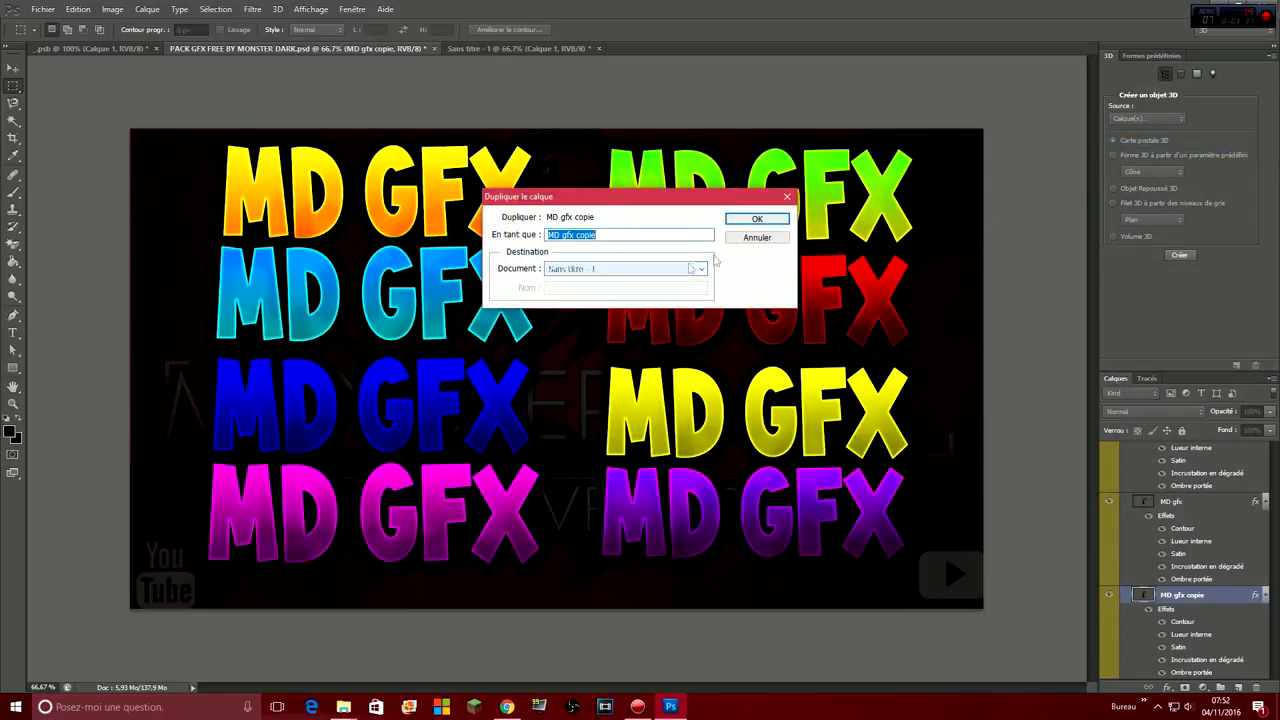
{"action": "left_click", "coordinate": [757, 218]}
{"action": "left_click", "coordinate": [527, 49]}
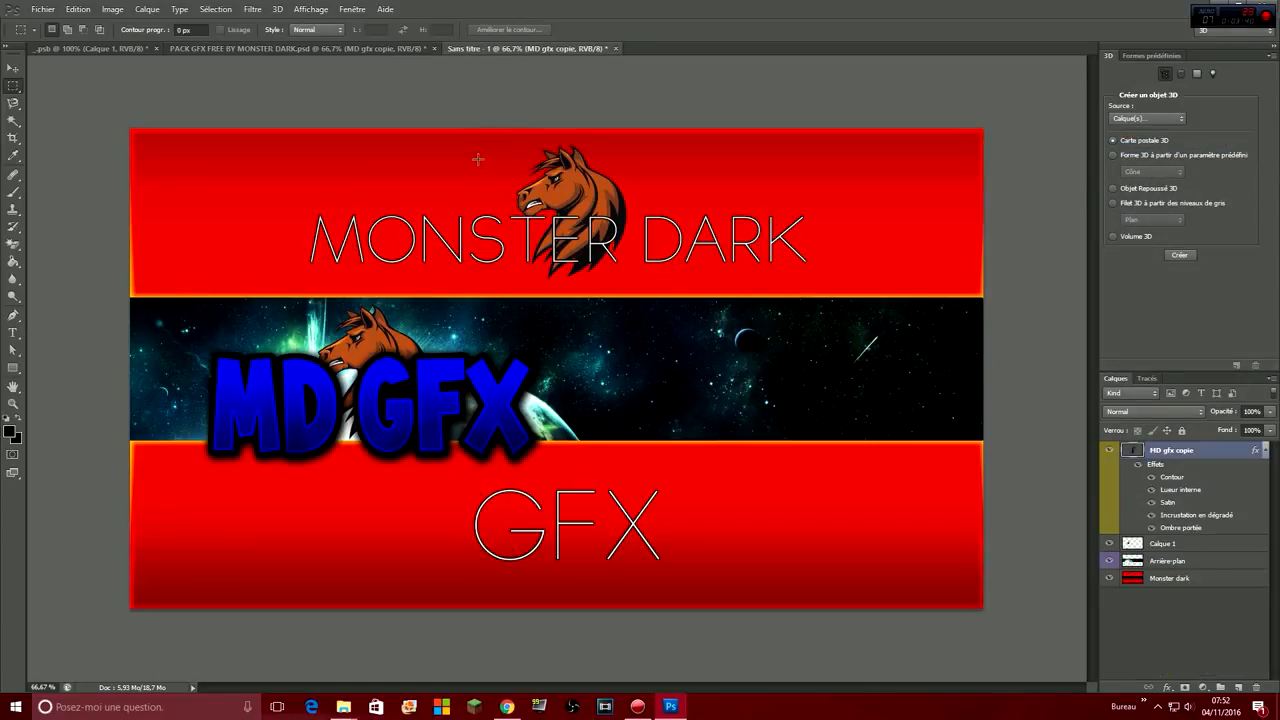
Scale the blue MD GFX text to about 84.5% and place it in the space strip just right of the horse logo.
{"action": "key", "text": "ctrl+t"}
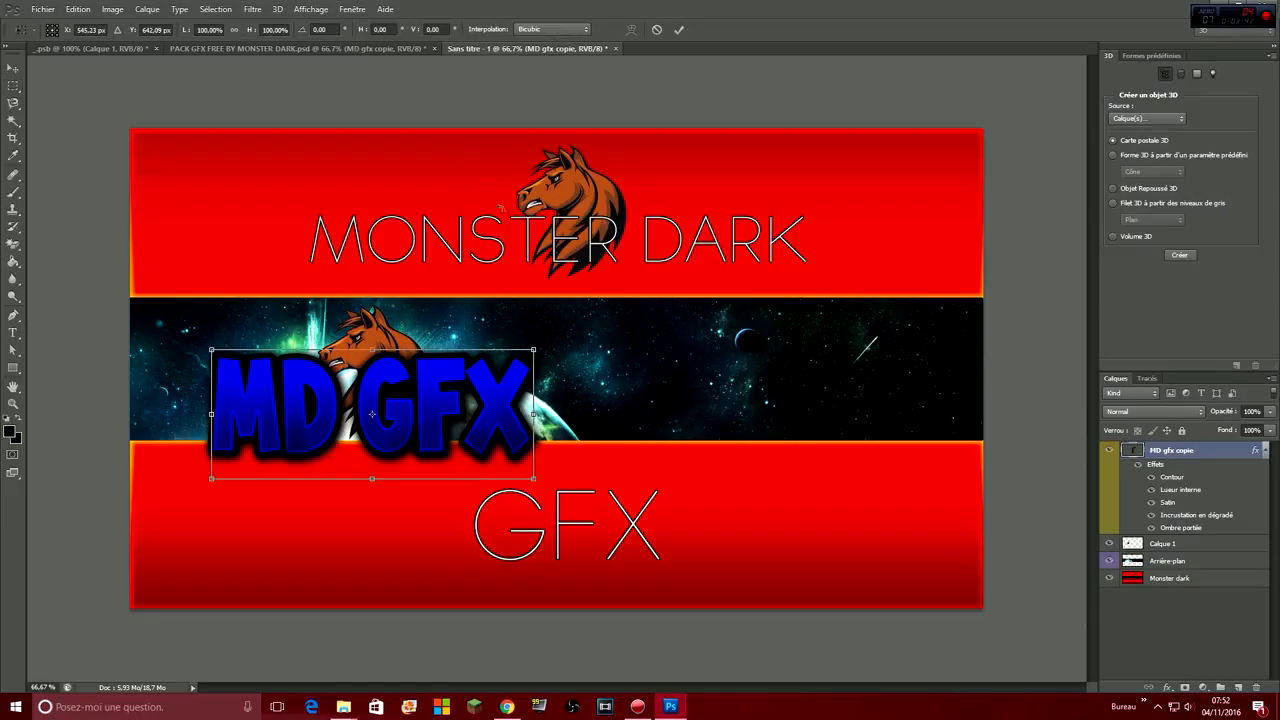
{"action": "left_click_drag", "start_coordinate": [460, 408], "coordinate": [704, 380]}
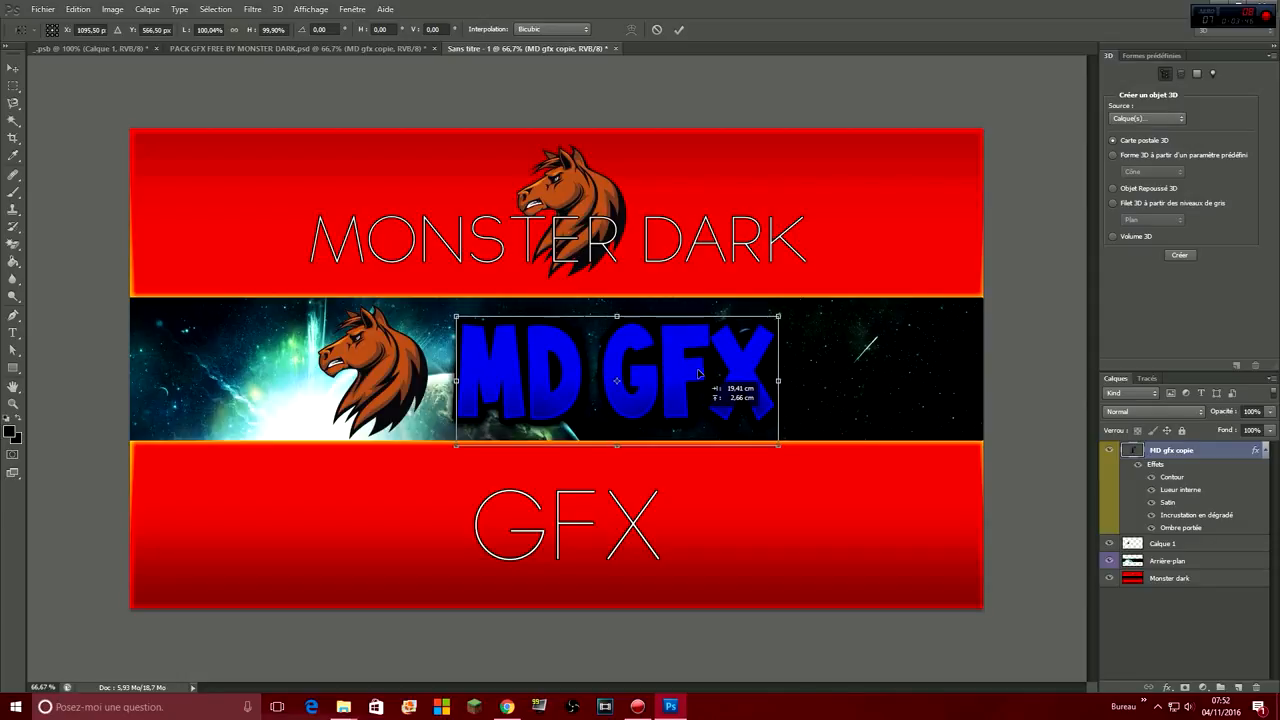
{"action": "left_click_drag", "start_coordinate": [779, 317], "coordinate": [728, 357]}
{"action": "left_click_drag", "start_coordinate": [650, 427], "coordinate": [642, 416]}
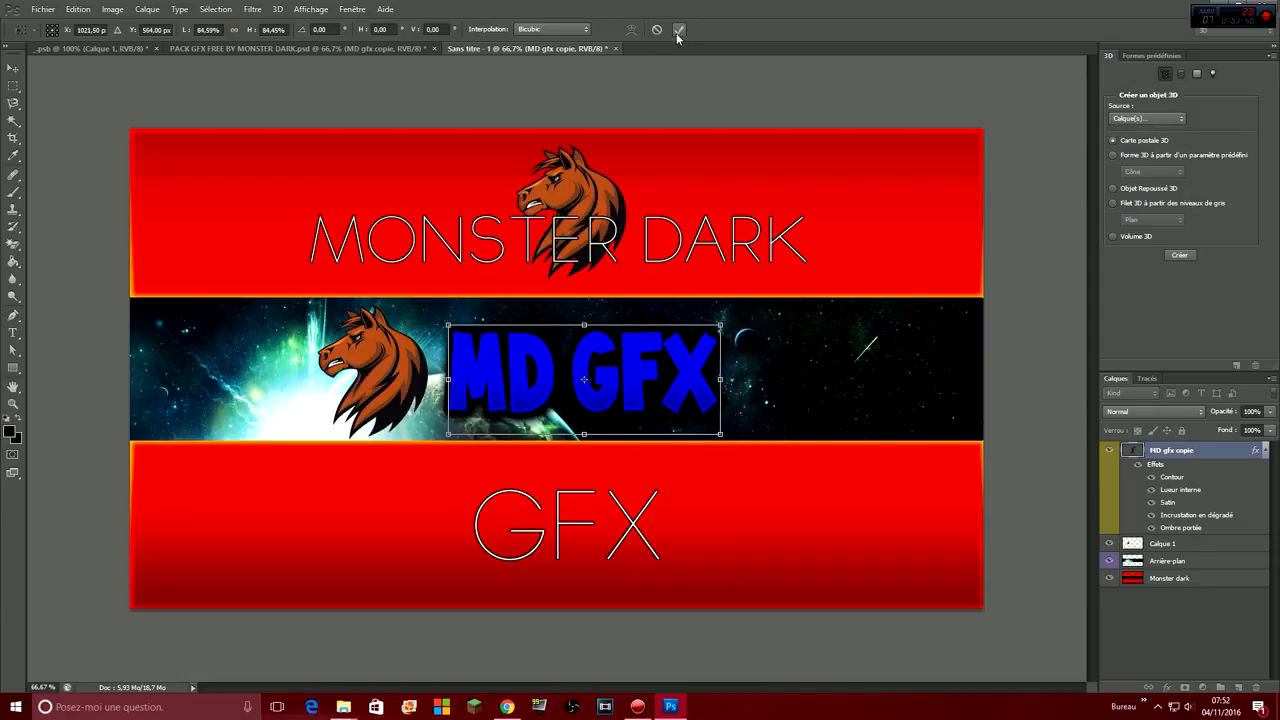
{"action": "left_click", "coordinate": [679, 29]}
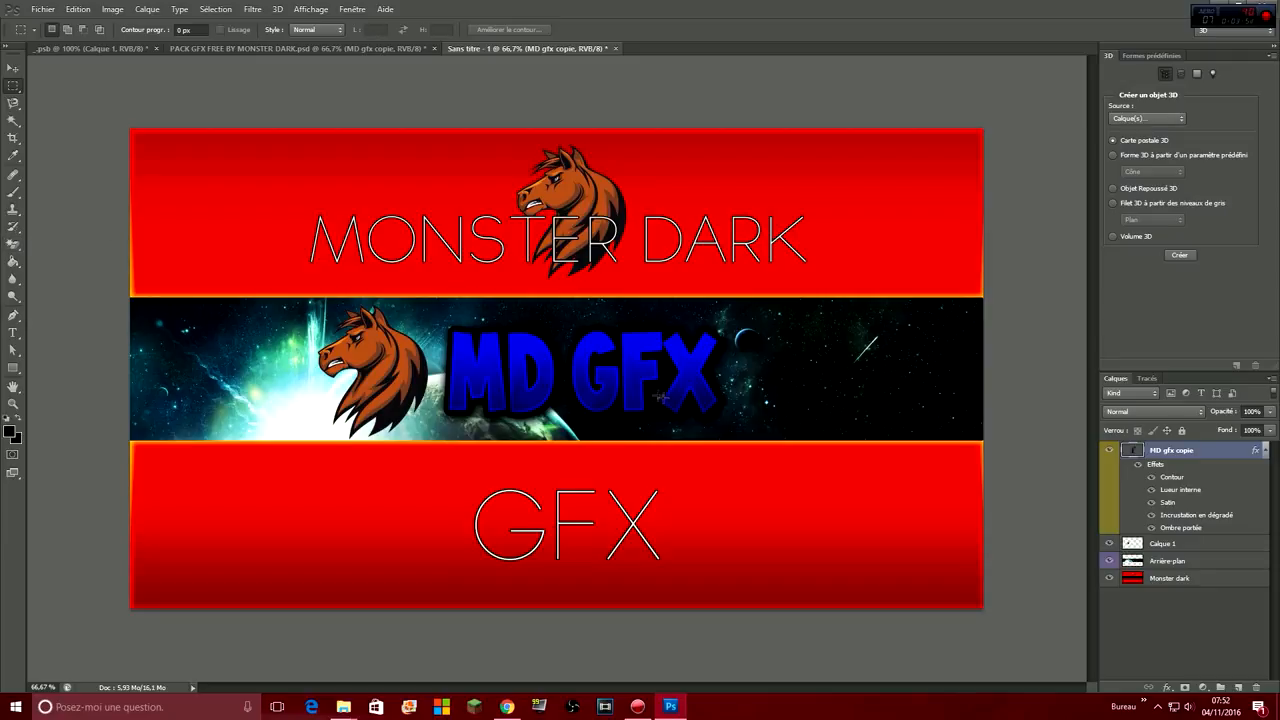
Replace the blue MD GFX text with TERRA.
{"action": "left_click", "coordinate": [12, 333]}
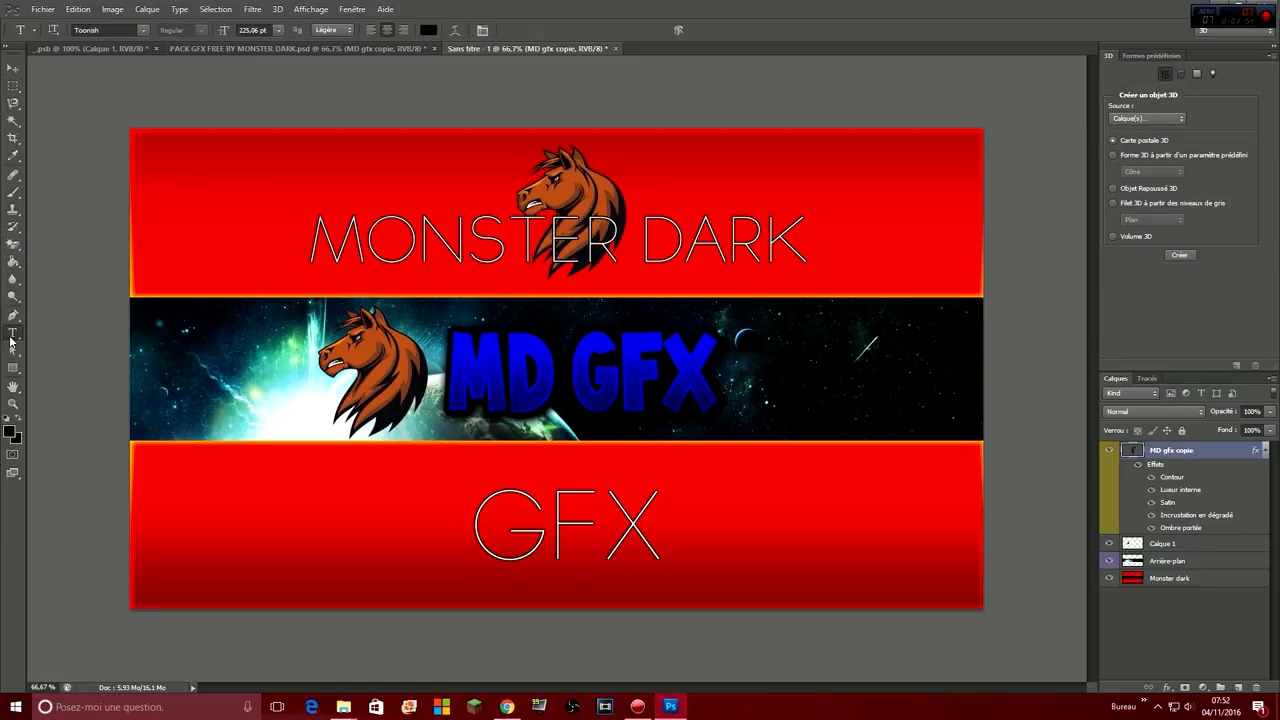
{"action": "left_click_drag", "start_coordinate": [708, 368], "coordinate": [440, 392]}
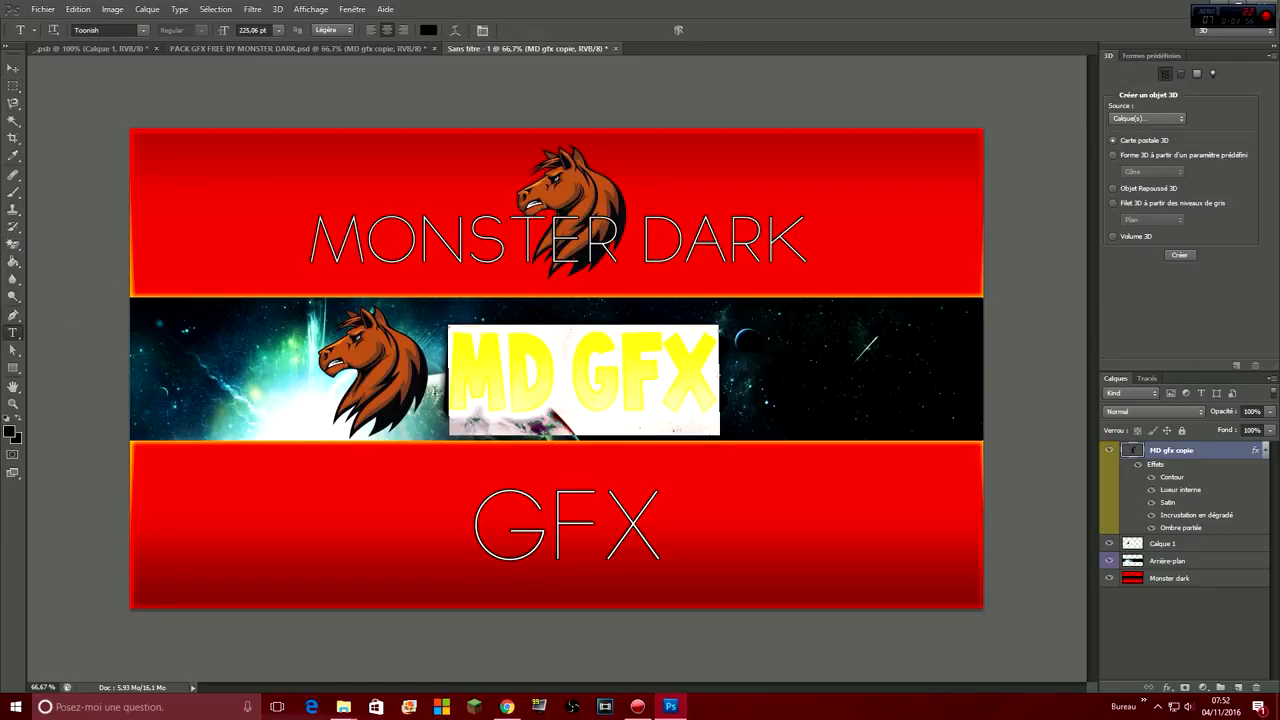
{"action": "type", "text": "TERRA"}
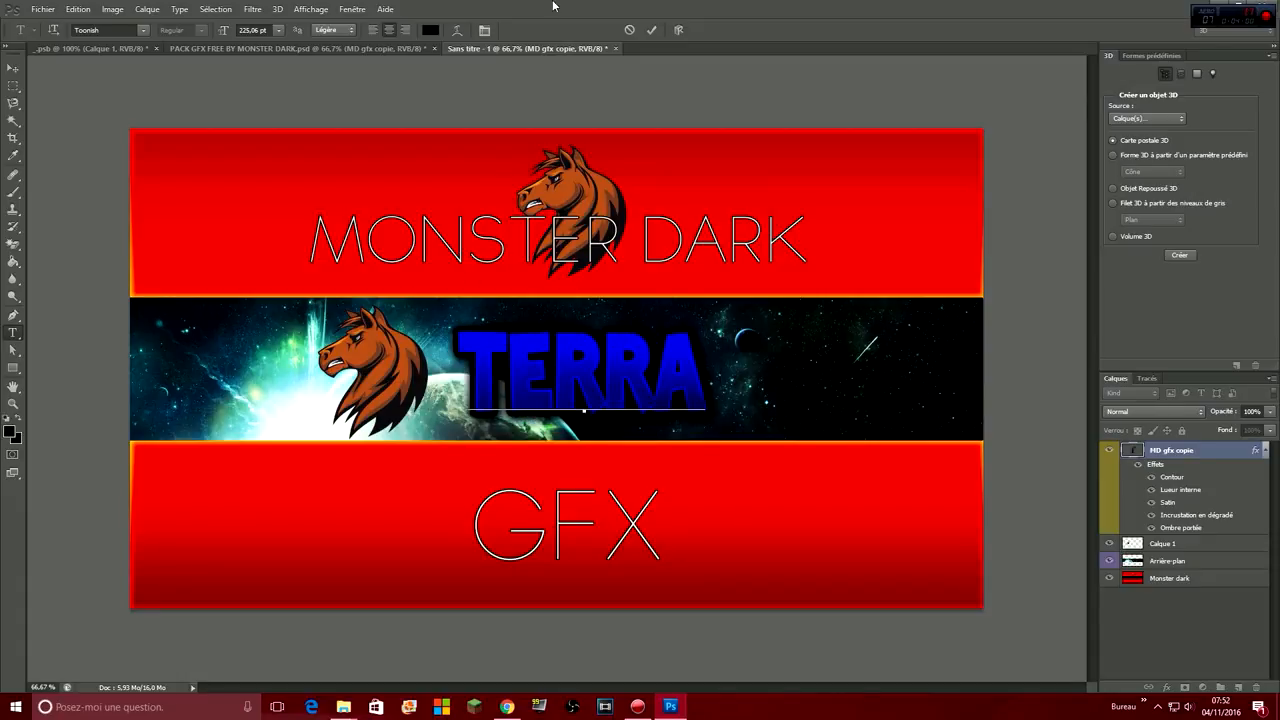
{"action": "left_click", "coordinate": [653, 31]}
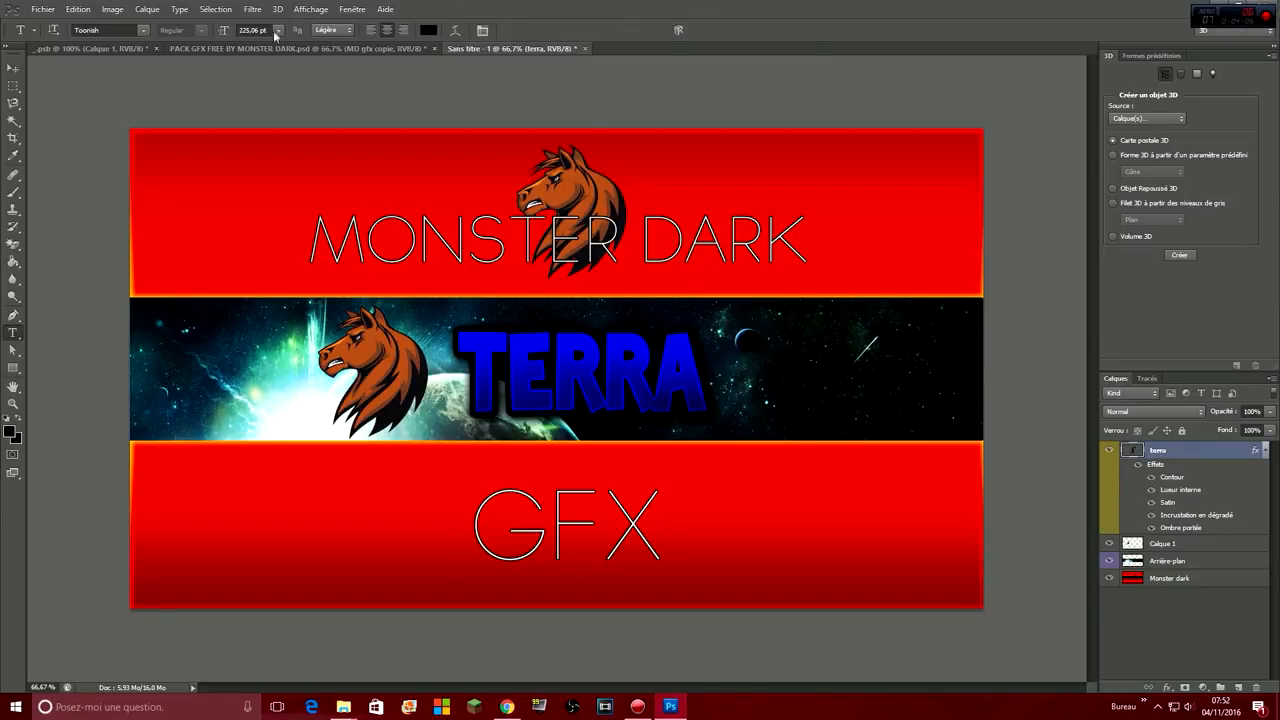
Return to the PACK GFX FREE document, hide and collapse the TEXTE group, then expand and show the COLORS CORRECTION group.
{"action": "left_click", "coordinate": [266, 48]}
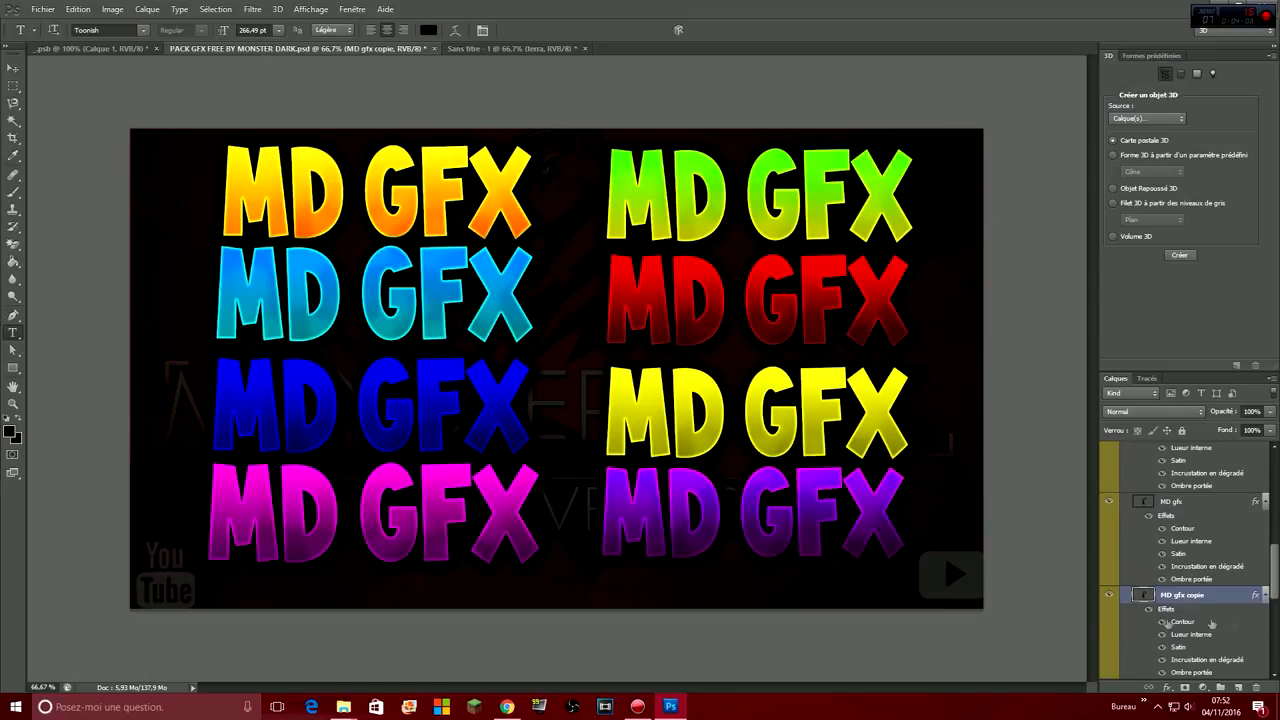
{"action": "scroll", "coordinate": [1233, 624], "scroll_direction": "up", "scroll_amount": 10}
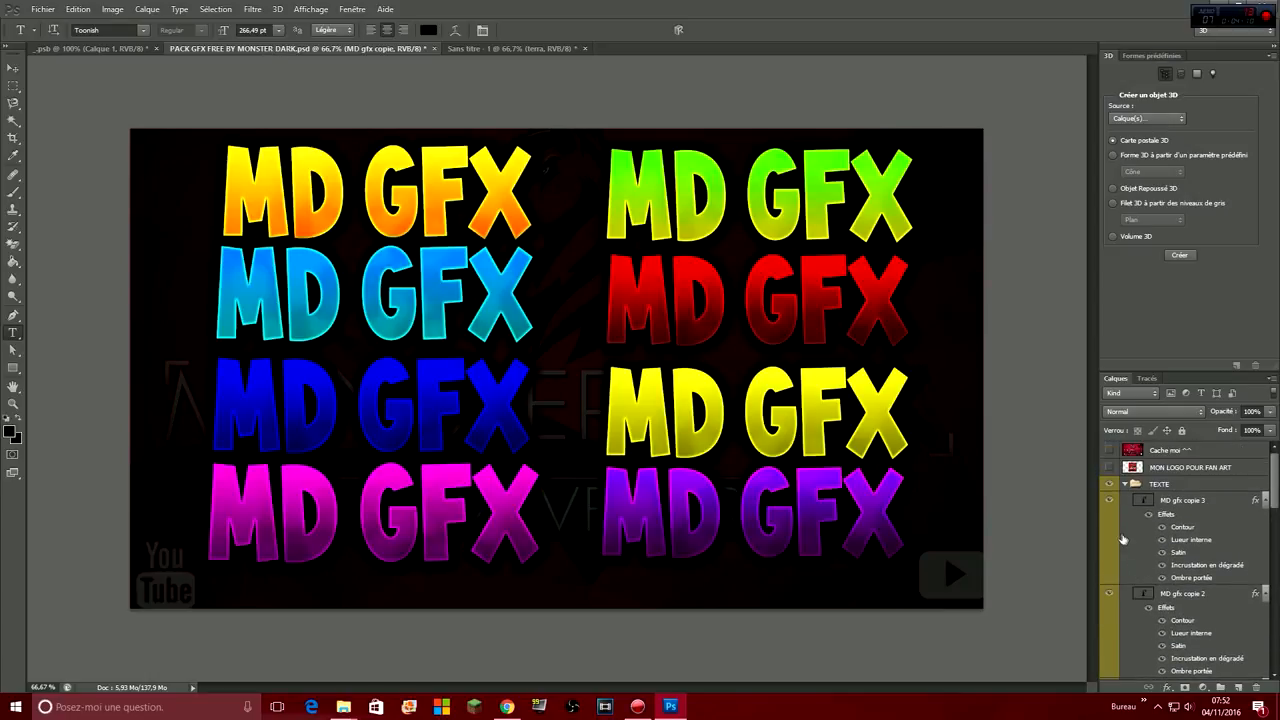
{"action": "left_click", "coordinate": [1109, 485]}
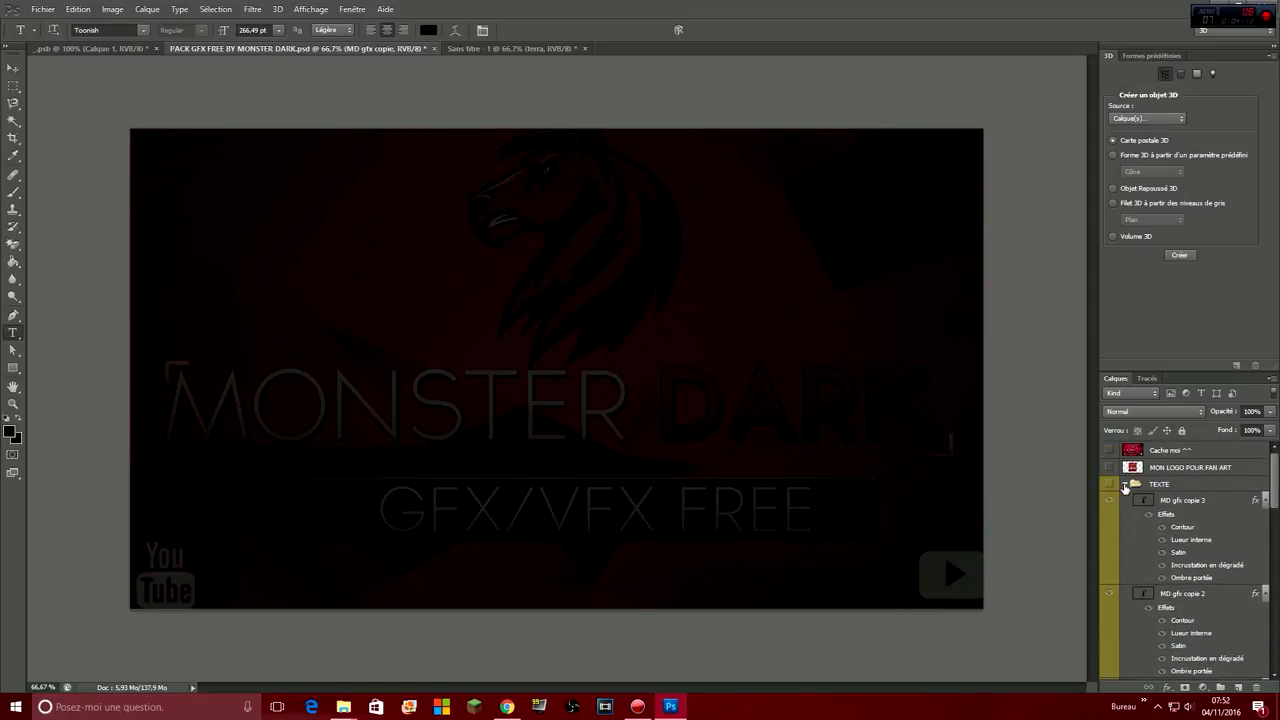
{"action": "left_click", "coordinate": [1125, 485]}
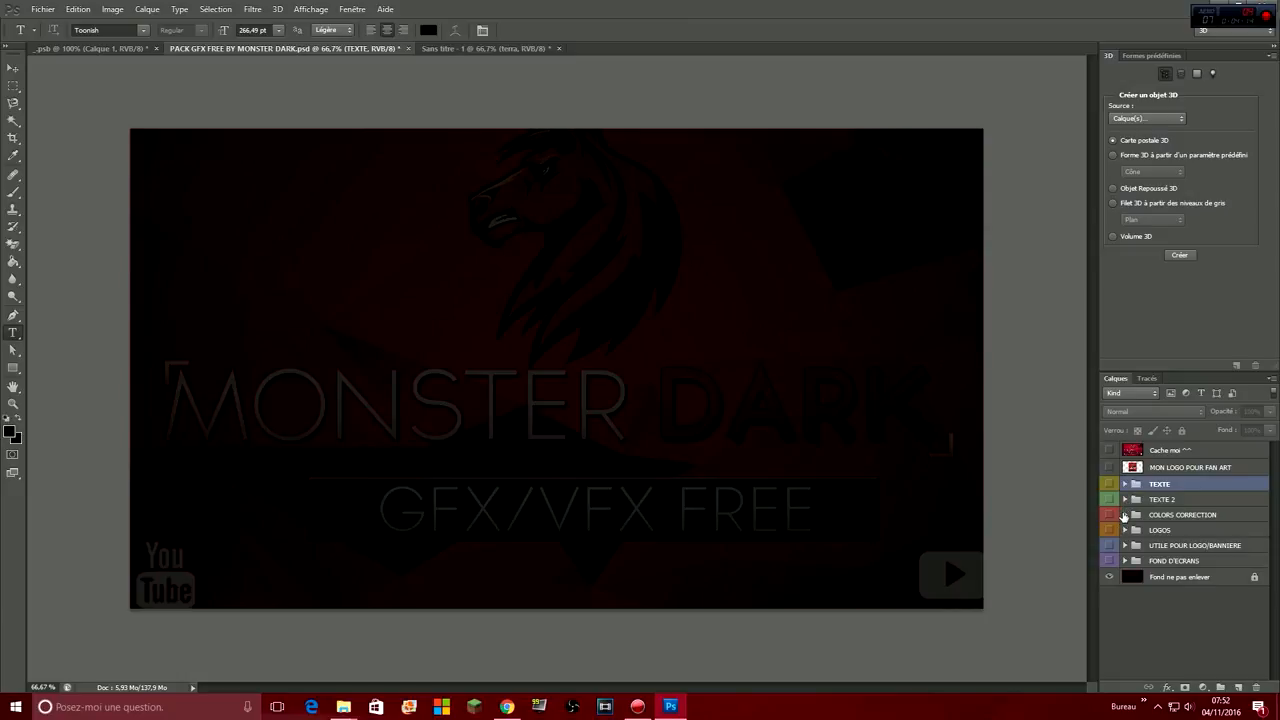
{"action": "left_click", "coordinate": [1124, 515]}
{"action": "left_click", "coordinate": [1110, 516]}
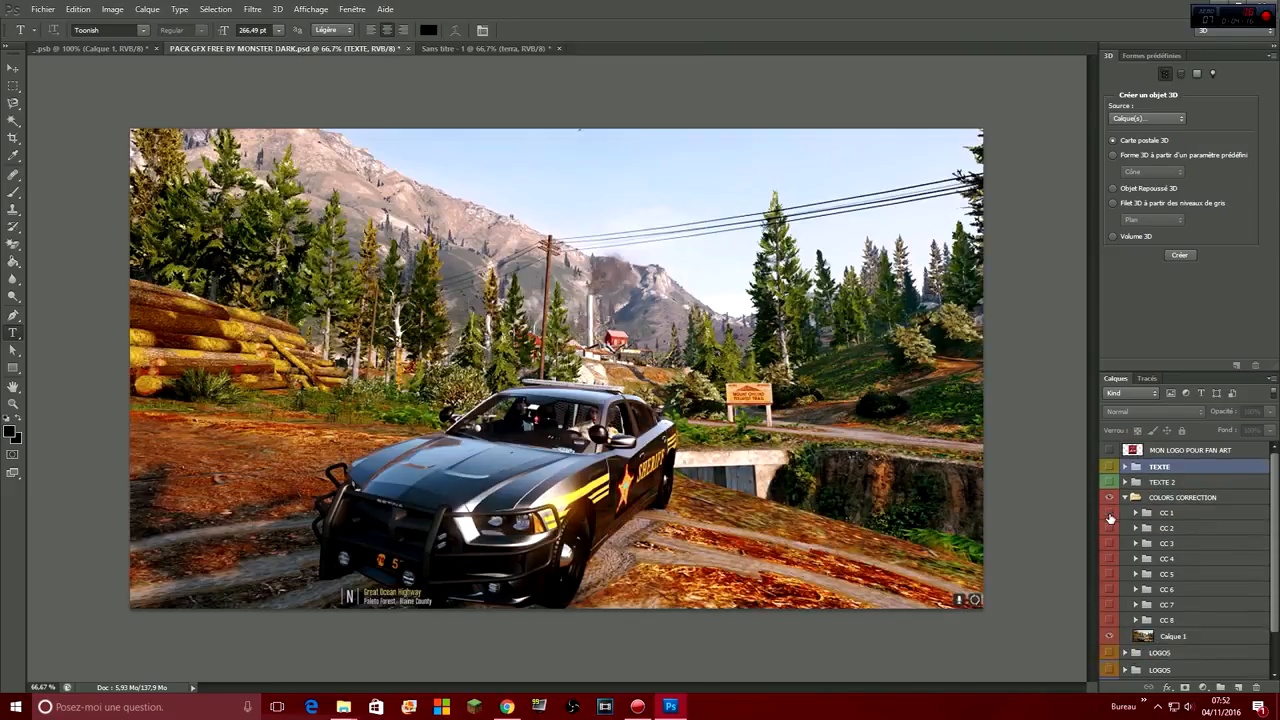
Preview the color corrections CC 1, CC 2 and CC 3 one by one on the sheriff car image.
{"action": "scroll", "coordinate": [1110, 519], "scroll_direction": "down", "scroll_amount": 1}
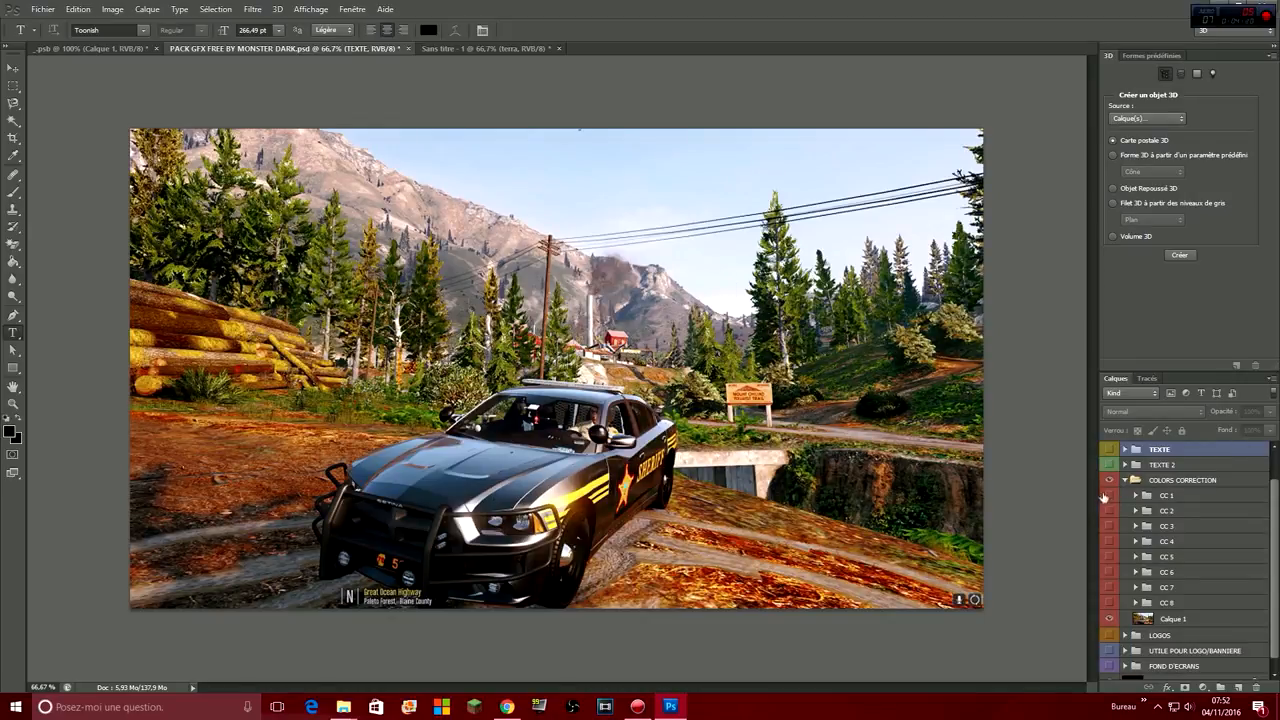
{"action": "left_click", "coordinate": [1108, 496]}
{"action": "left_click", "coordinate": [1108, 497]}
{"action": "left_click", "coordinate": [1109, 510]}
{"action": "left_click", "coordinate": [1109, 515]}
{"action": "left_click", "coordinate": [1109, 525]}
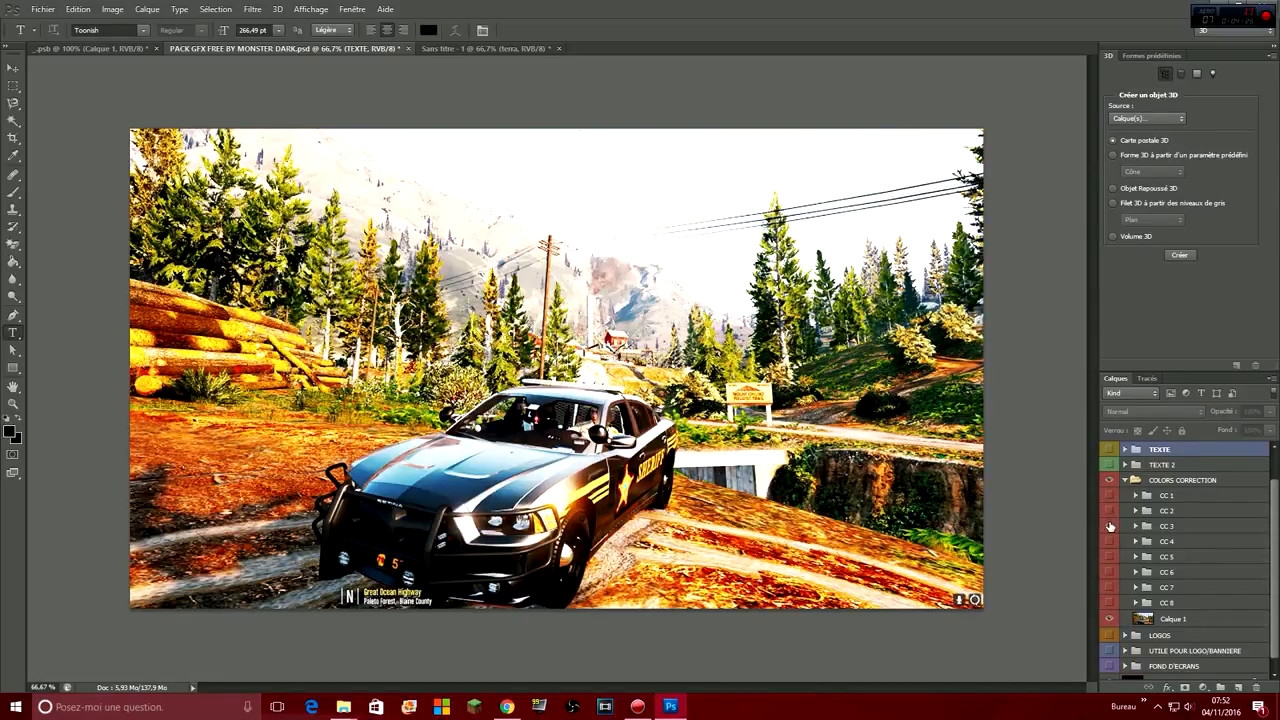
{"action": "left_click", "coordinate": [1109, 525]}
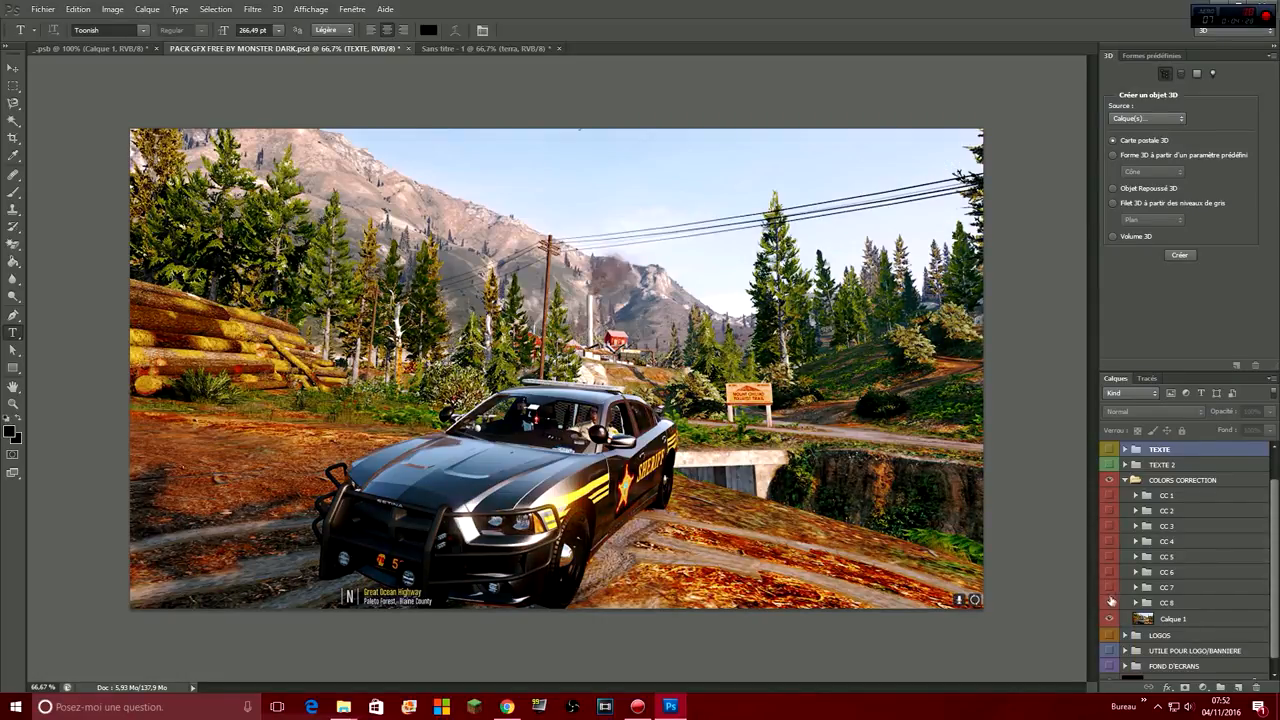
Show the CC 2 color correction group, duplicate it into Sans titre - 1 and switch to that document.
{"action": "left_click", "coordinate": [1109, 512]}
{"action": "right_click", "coordinate": [1183, 517]}
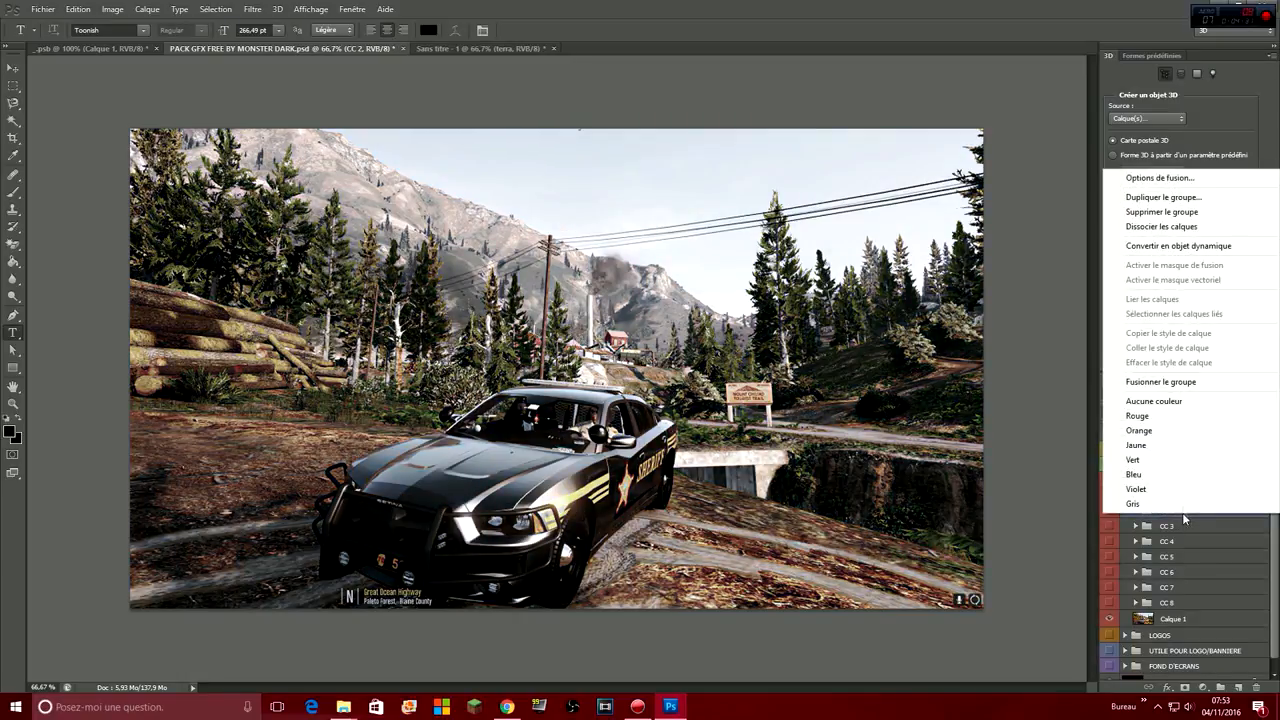
{"action": "left_click", "coordinate": [1165, 199]}
{"action": "left_click", "coordinate": [704, 268]}
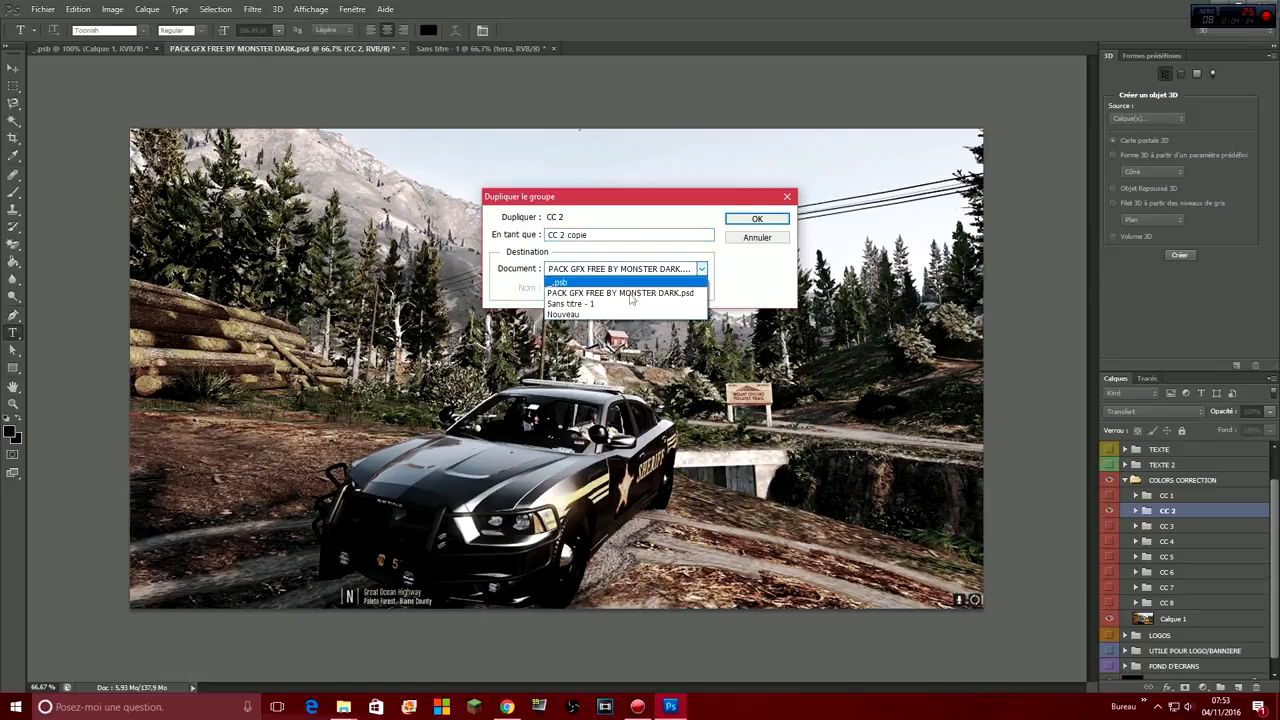
{"action": "left_click", "coordinate": [630, 284]}
{"action": "left_click", "coordinate": [630, 274]}
{"action": "left_click", "coordinate": [610, 290]}
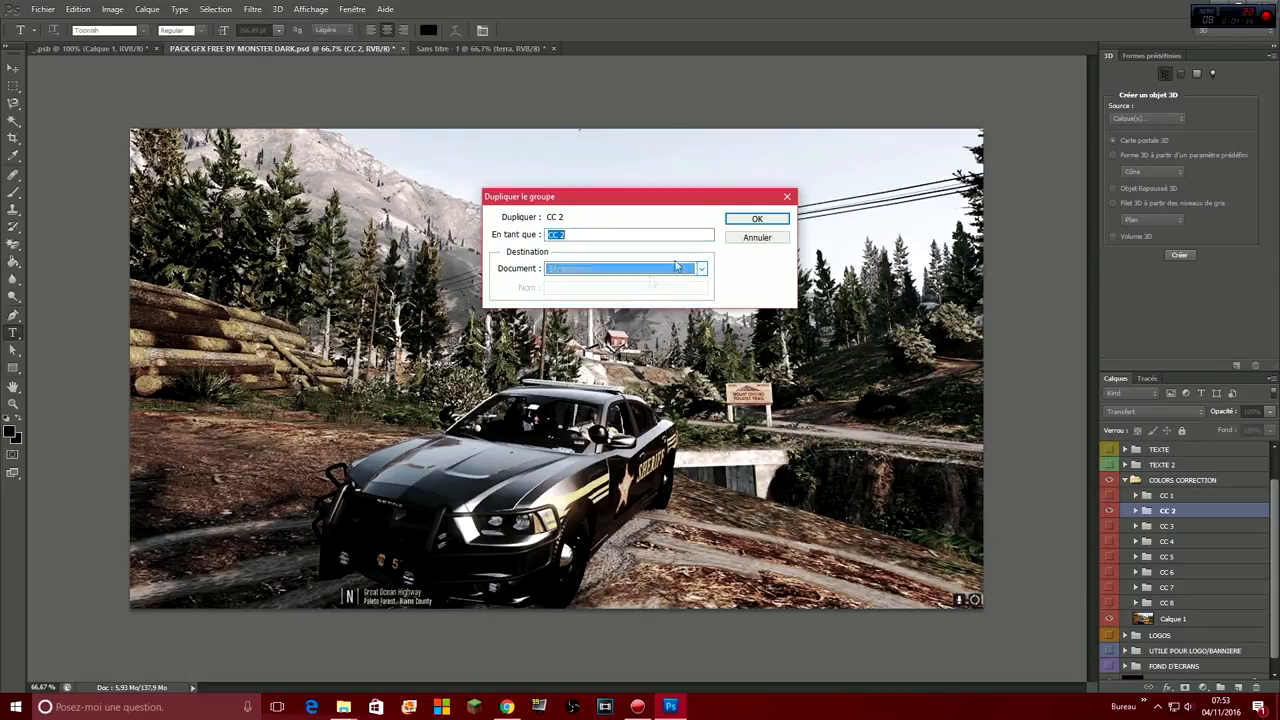
{"action": "left_click", "coordinate": [757, 218]}
{"action": "left_click", "coordinate": [493, 48]}
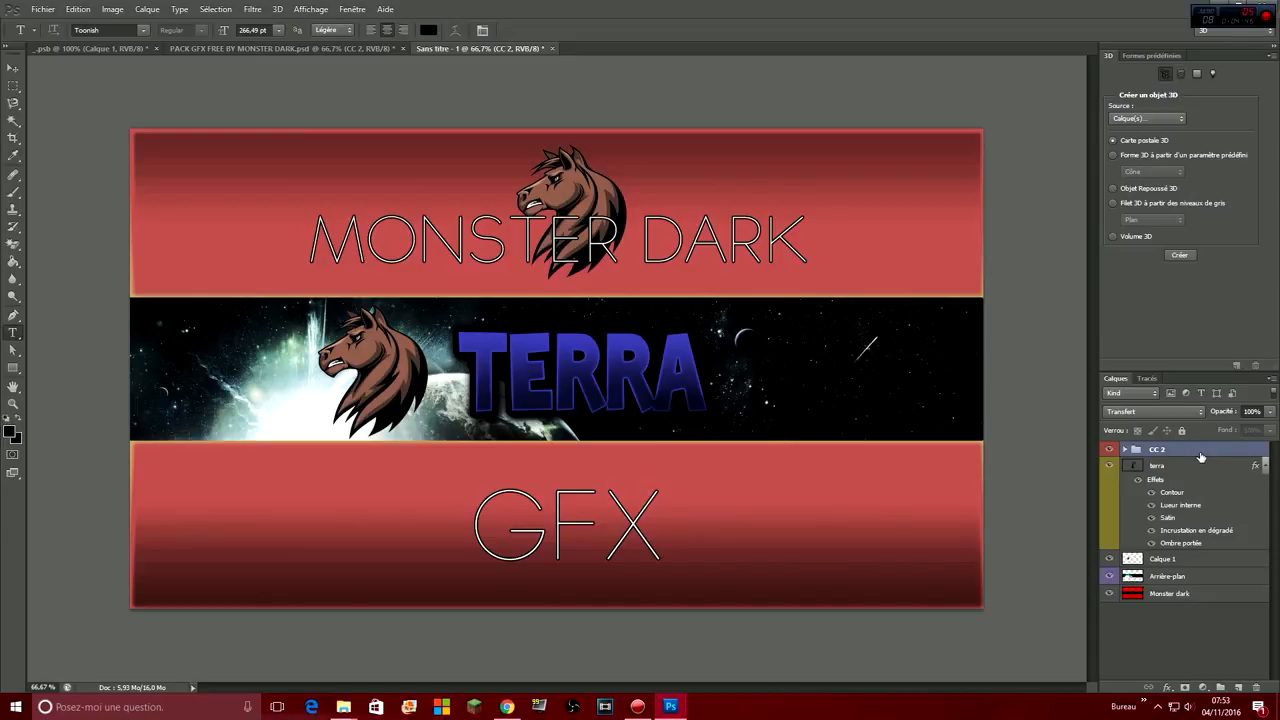
Try the CC 2 group beneath the terra text layer and return it to the top of the layer stack.
{"action": "left_click_drag", "start_coordinate": [1200, 454], "coordinate": [1204, 550]}
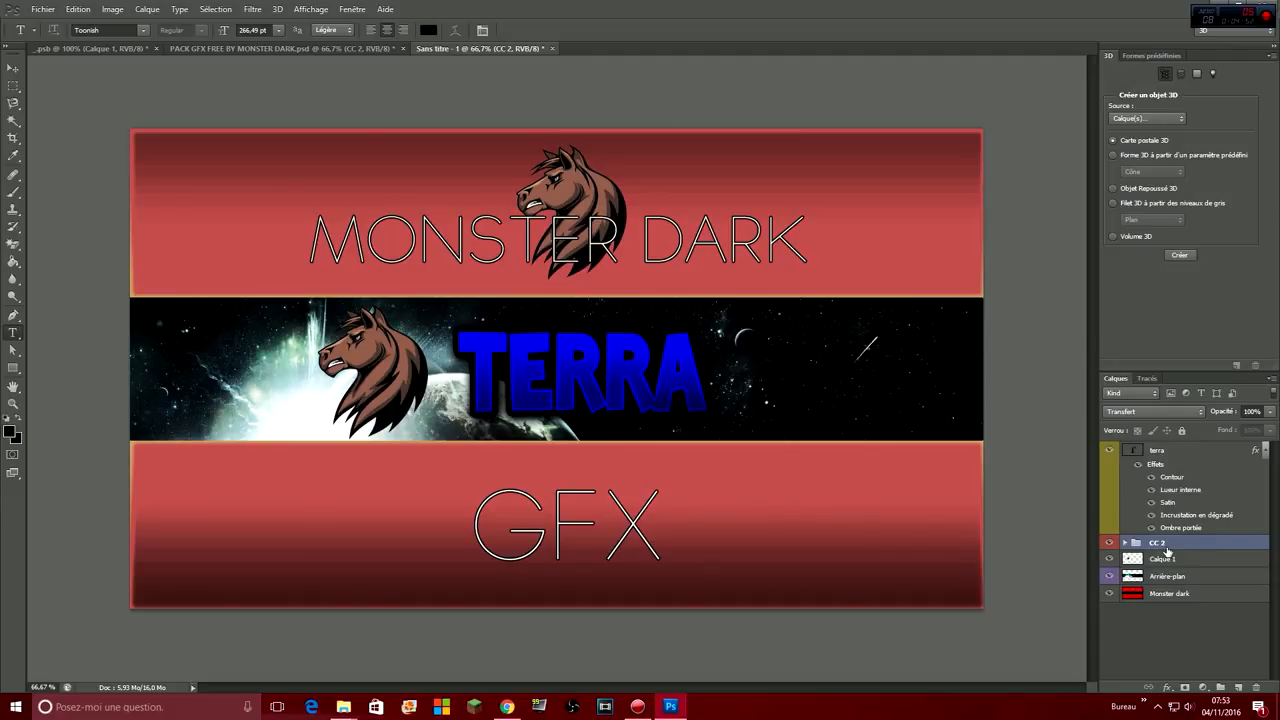
{"action": "left_click_drag", "start_coordinate": [1163, 451], "coordinate": [1170, 551]}
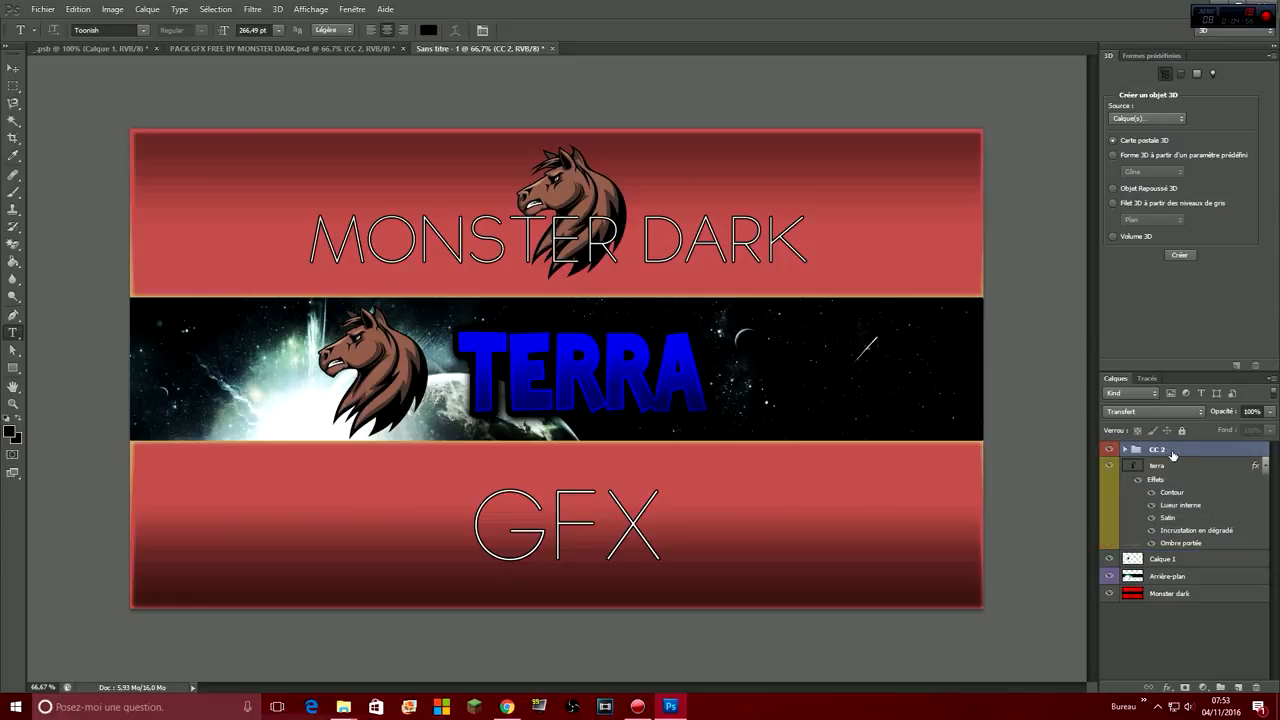
Return to the PACK GFX FREE document, hide and collapse the COLORS CORRECTION group, and show and expand the LOGOS group.
{"action": "left_click", "coordinate": [246, 49]}
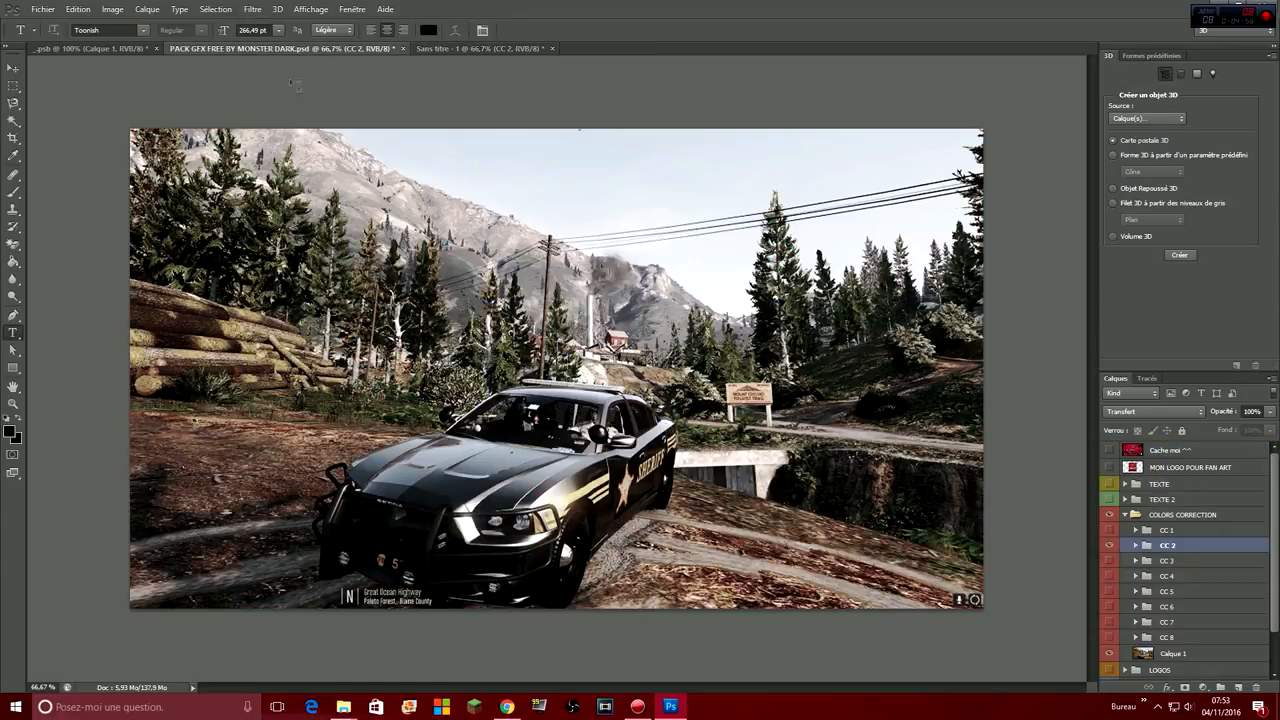
{"action": "left_click", "coordinate": [1109, 514]}
{"action": "left_click", "coordinate": [1125, 515]}
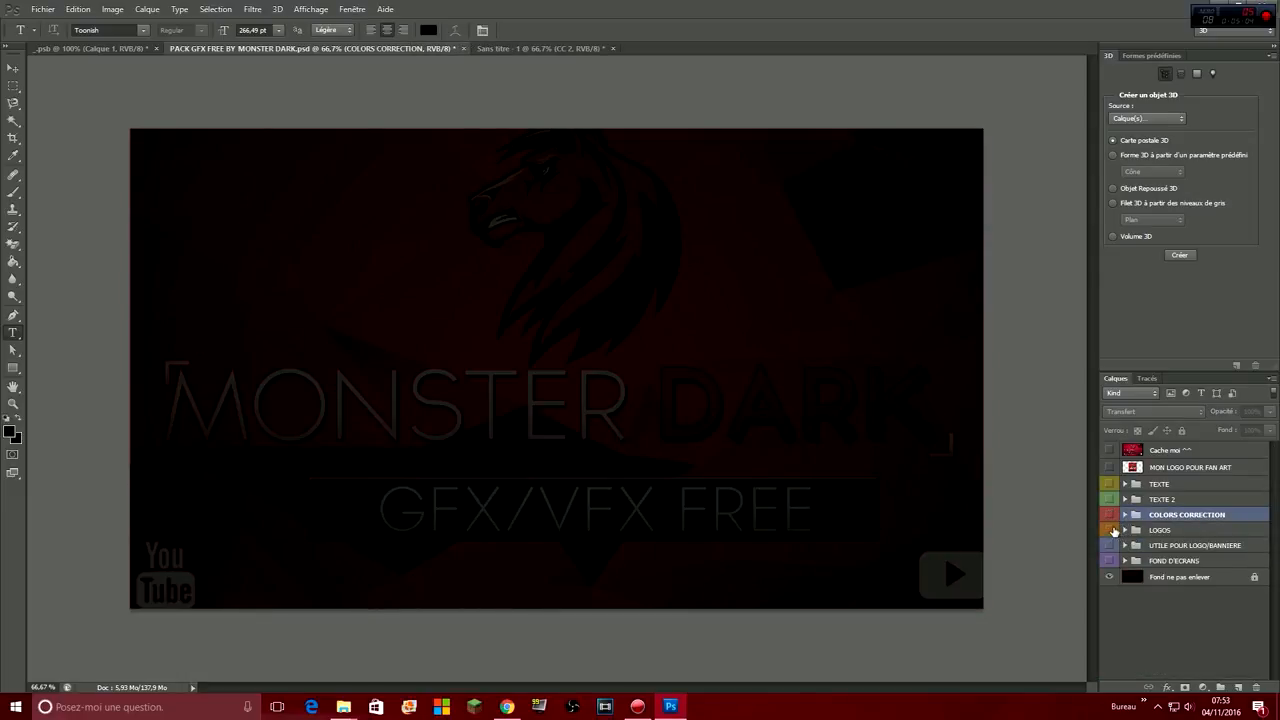
{"action": "left_click", "coordinate": [1108, 531]}
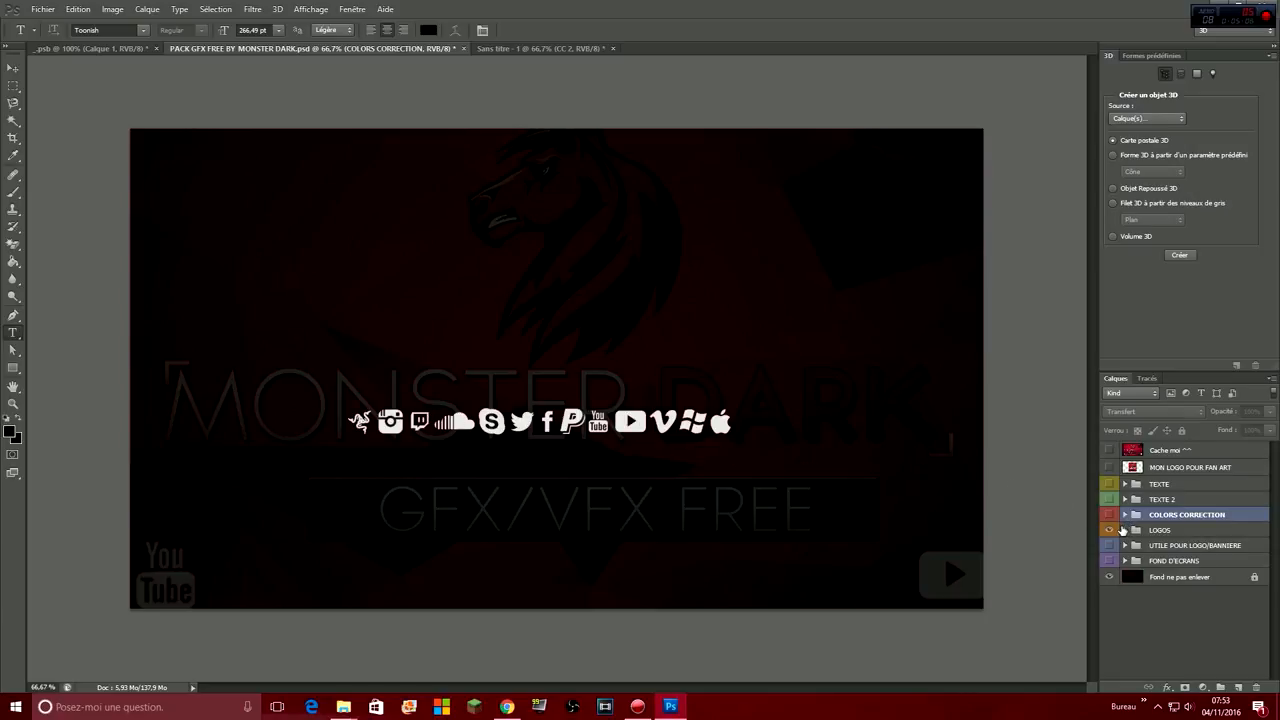
{"action": "left_click", "coordinate": [1125, 530]}
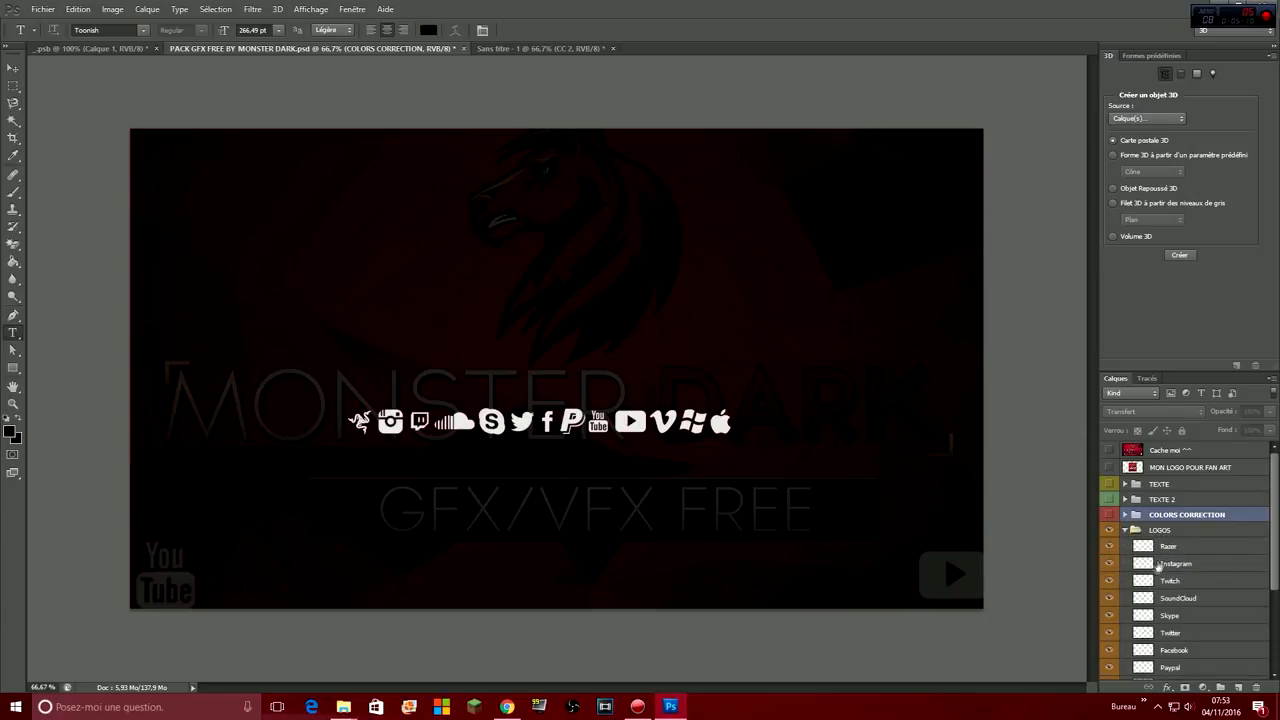
Duplicate the Skype logo layer into Sans titre - 1 and switch to that document.
{"action": "right_click", "coordinate": [1182, 617]}
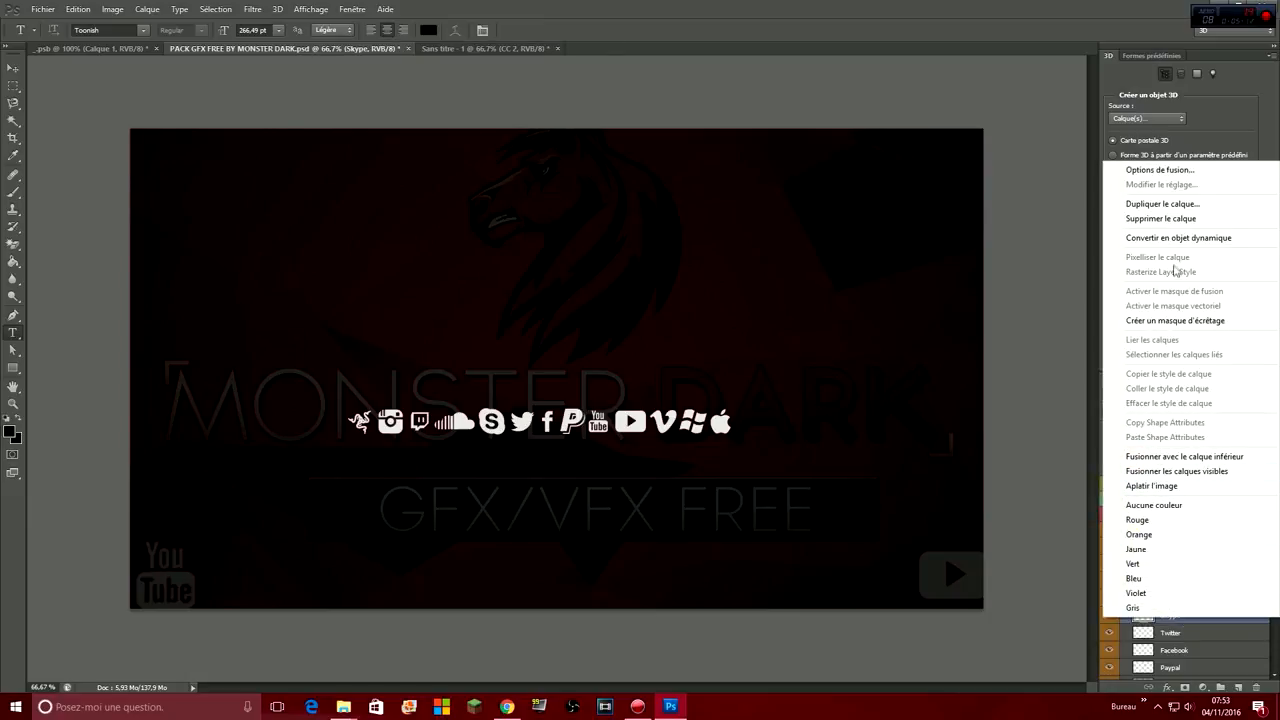
{"action": "left_click", "coordinate": [1162, 204]}
{"action": "left_click", "coordinate": [687, 268]}
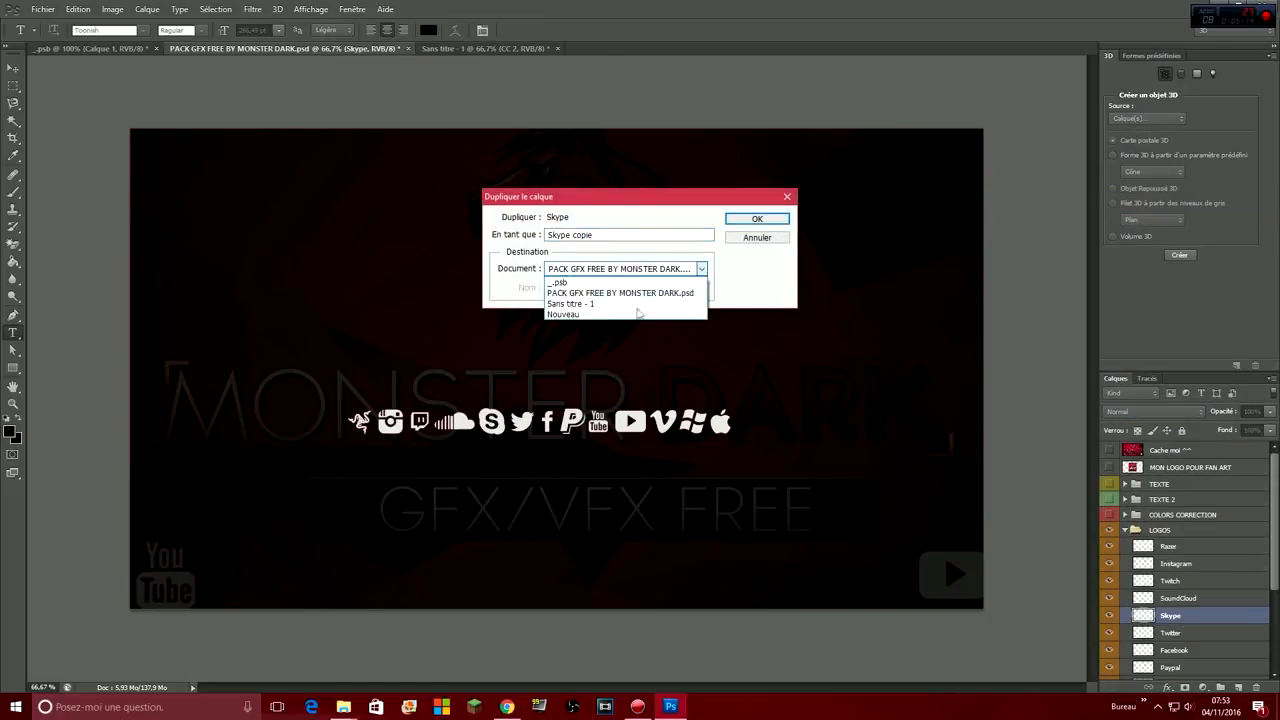
{"action": "left_click", "coordinate": [610, 303]}
{"action": "left_click", "coordinate": [752, 219]}
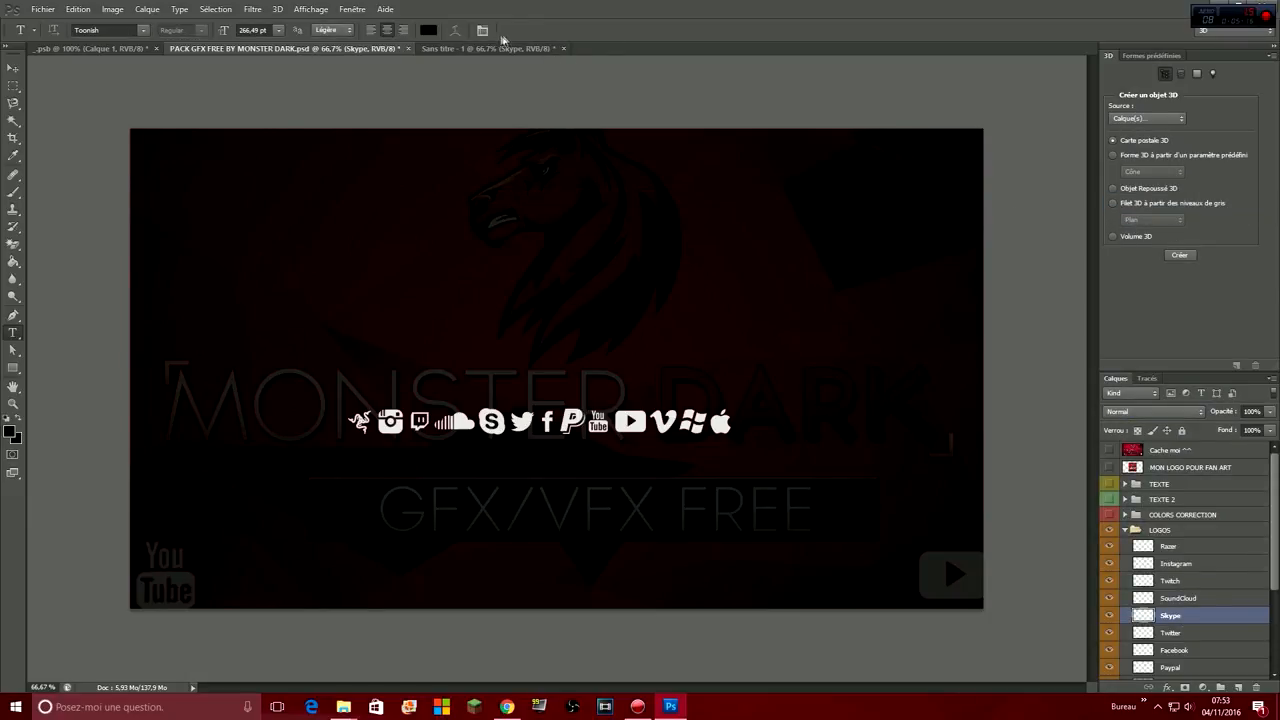
{"action": "left_click", "coordinate": [493, 48]}
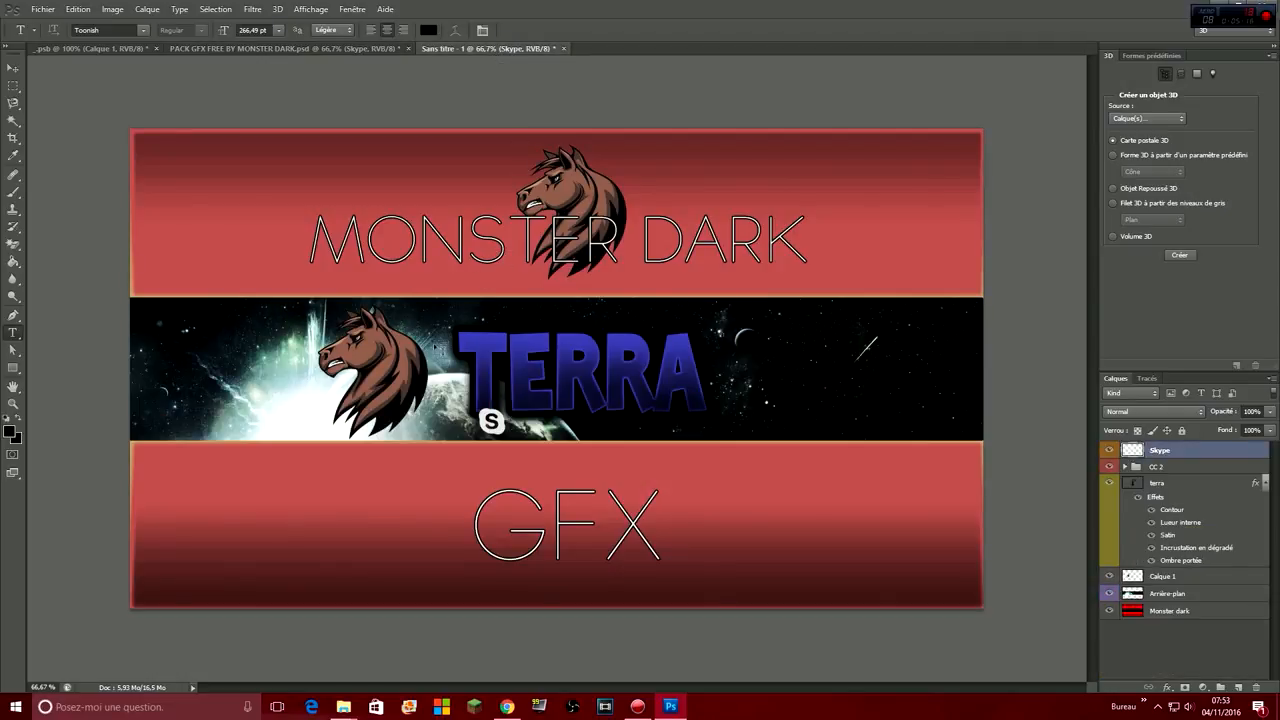
Move the Skype icon into the dark sky just right of the blue TERRA text, keeping its size.
{"action": "key", "text": "ctrl+t"}
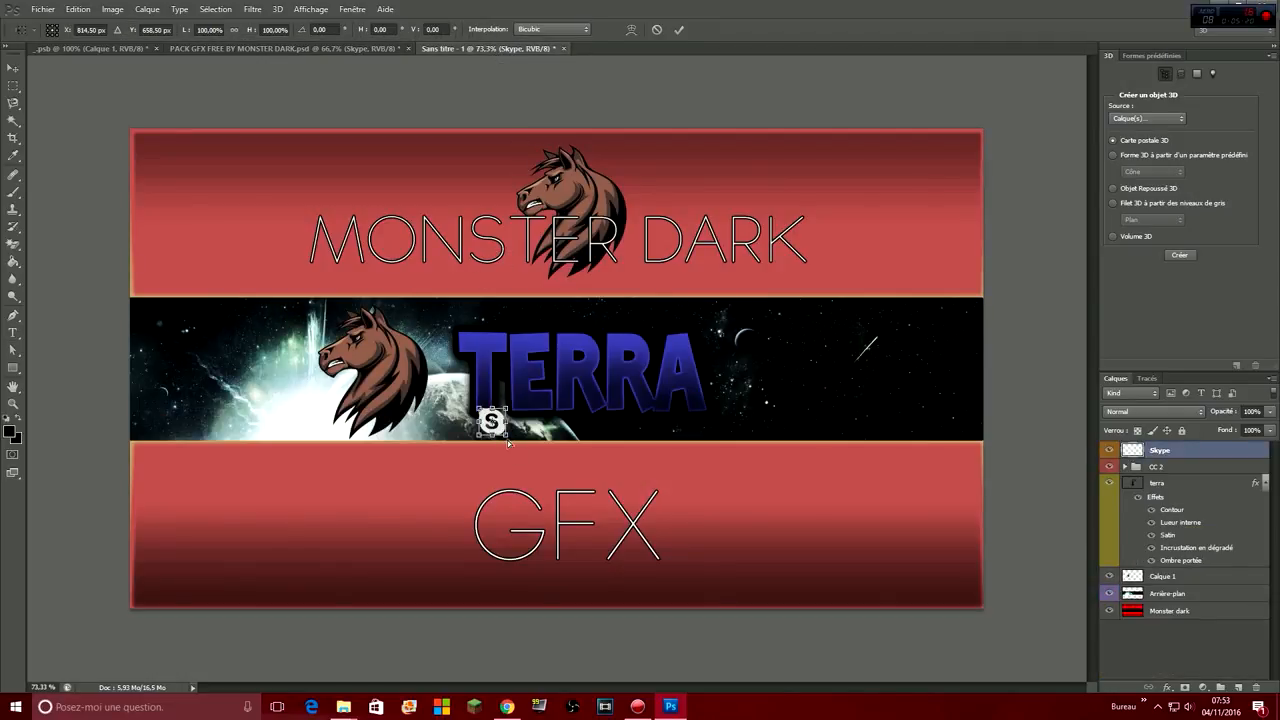
{"action": "scroll", "coordinate": [507, 440], "scroll_direction": "up", "scroll_amount": 2}
{"action": "left_click_drag", "start_coordinate": [479, 423], "coordinate": [845, 308]}
{"action": "left_click", "coordinate": [679, 29]}
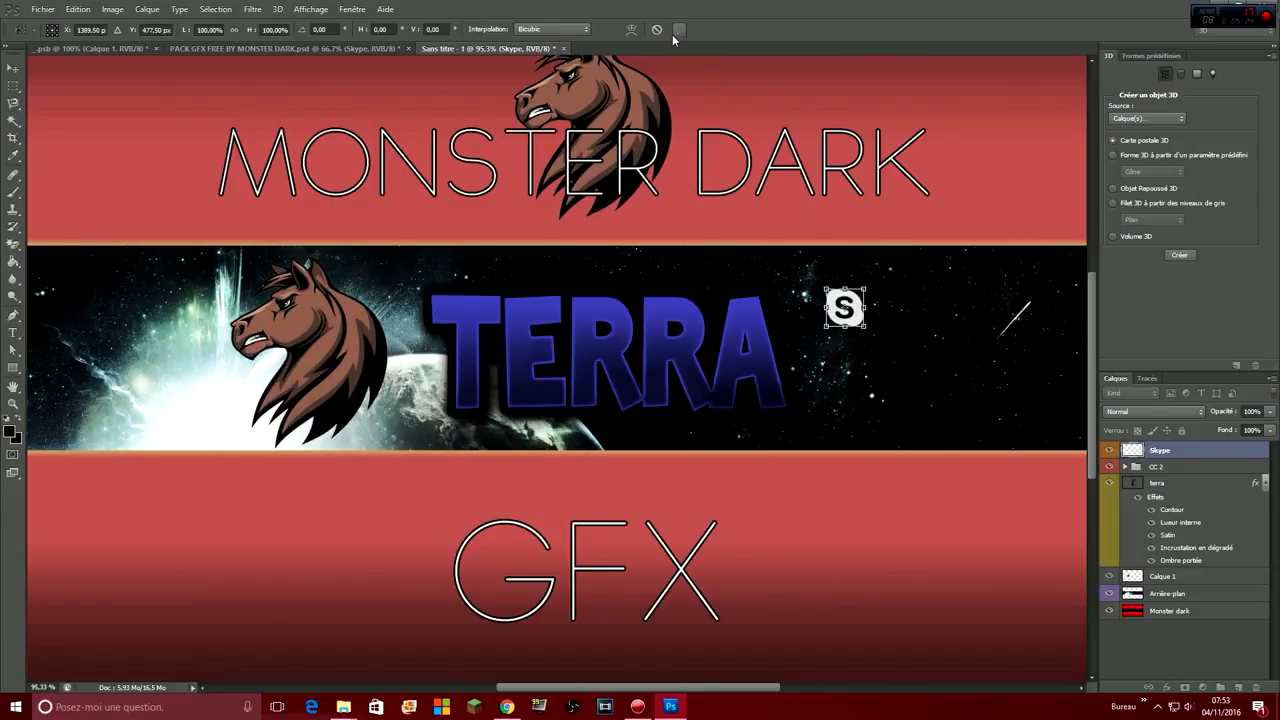
{"action": "key", "text": "t"}
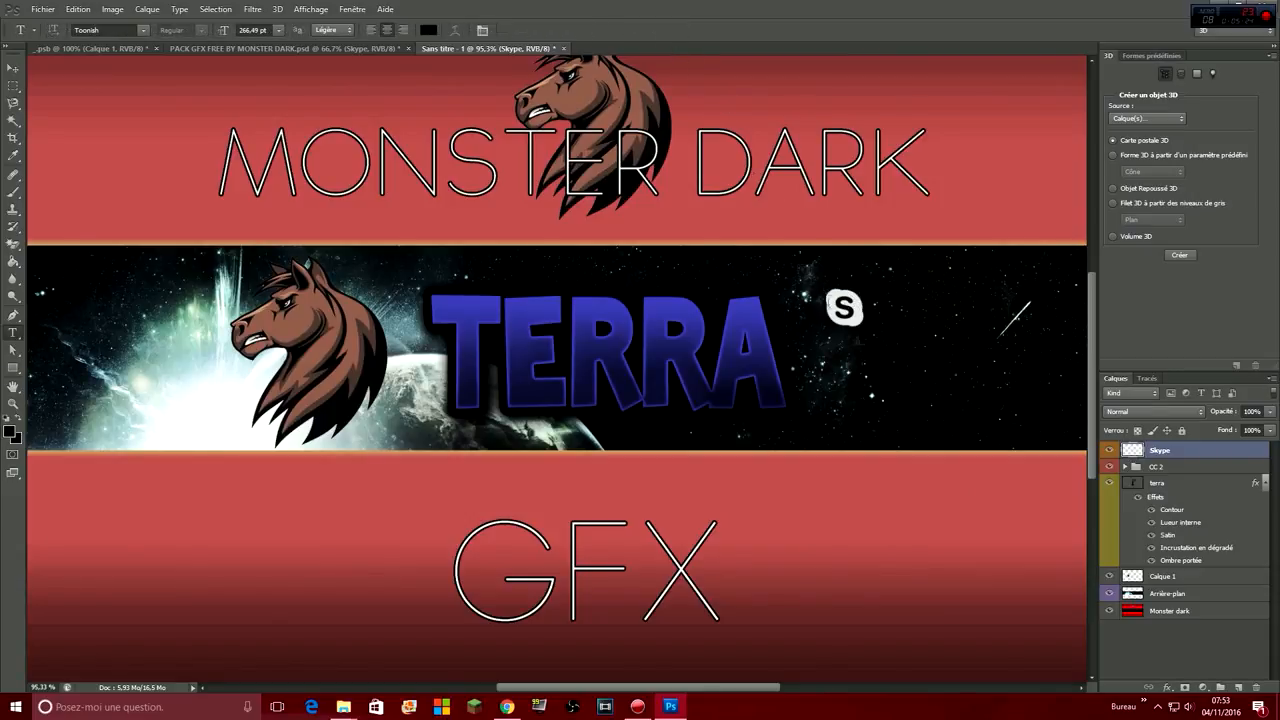
Add an outside stroke in pure blue to the Skype icon's layer style.
{"action": "double_click", "coordinate": [1188, 456]}
{"action": "left_click_drag", "start_coordinate": [849, 362], "coordinate": [1056, 369]}
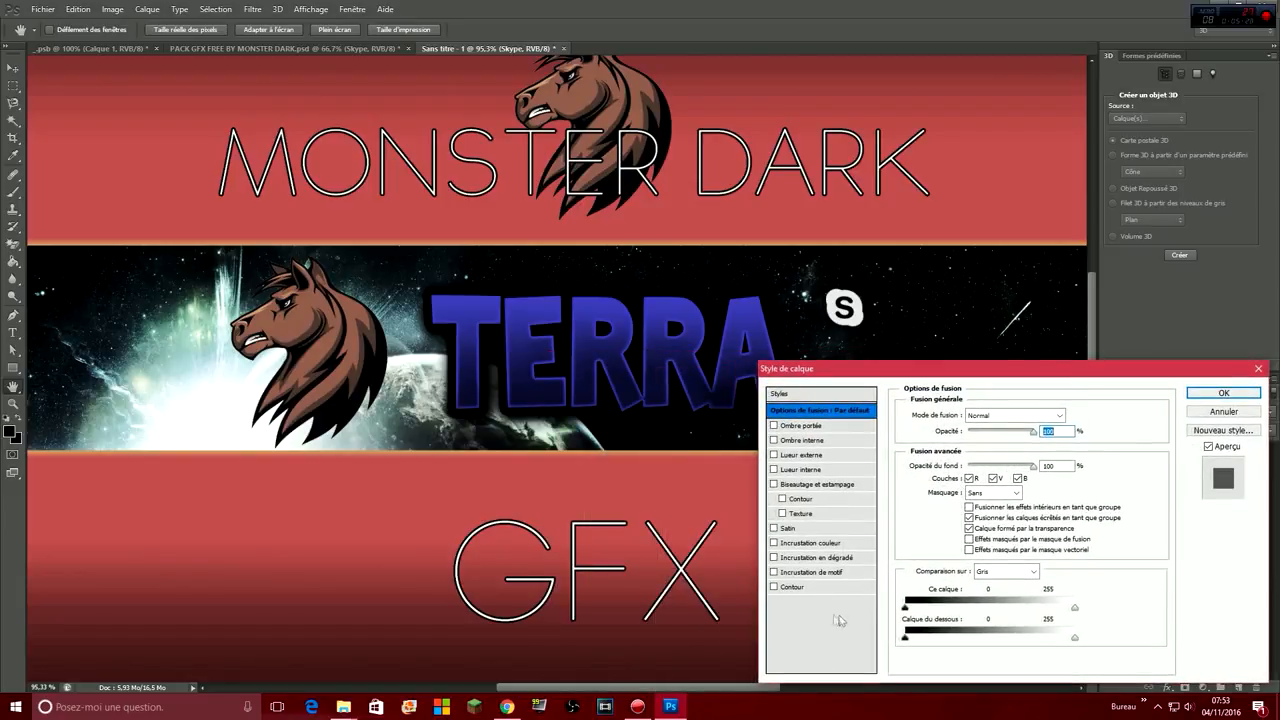
{"action": "left_click", "coordinate": [795, 587]}
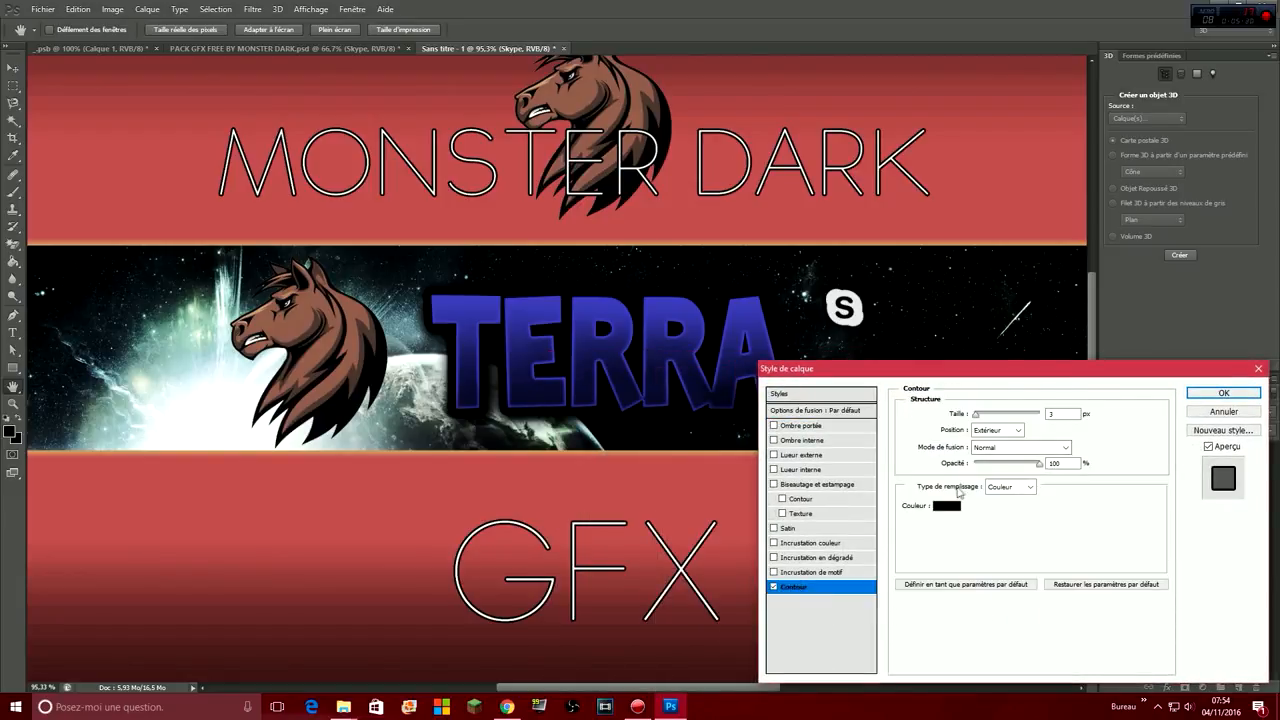
{"action": "left_click", "coordinate": [945, 505]}
{"action": "left_click", "coordinate": [785, 348]}
{"action": "left_click_drag", "start_coordinate": [752, 345], "coordinate": [820, 188]}
{"action": "left_click", "coordinate": [929, 276]}
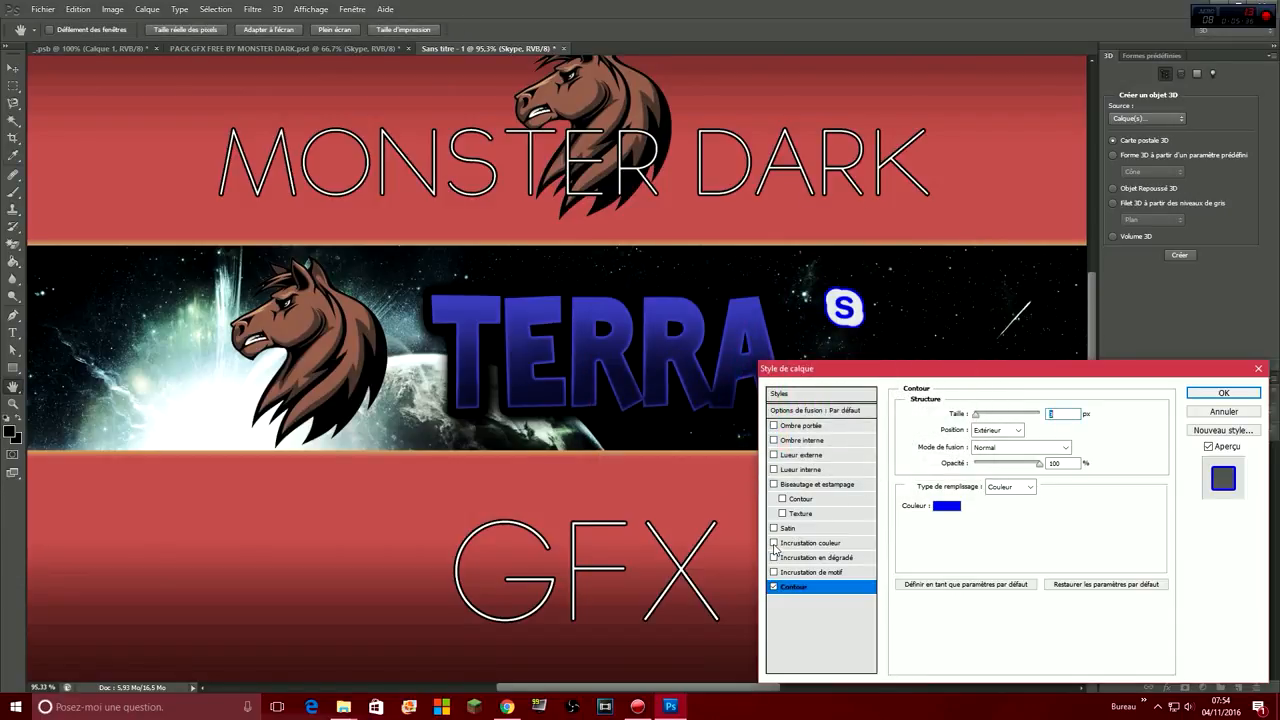
Add a red color overlay to the Skype icon and apply the layer style.
{"action": "left_click", "coordinate": [773, 543]}
{"action": "left_click", "coordinate": [790, 543]}
{"action": "left_click", "coordinate": [1197, 393]}
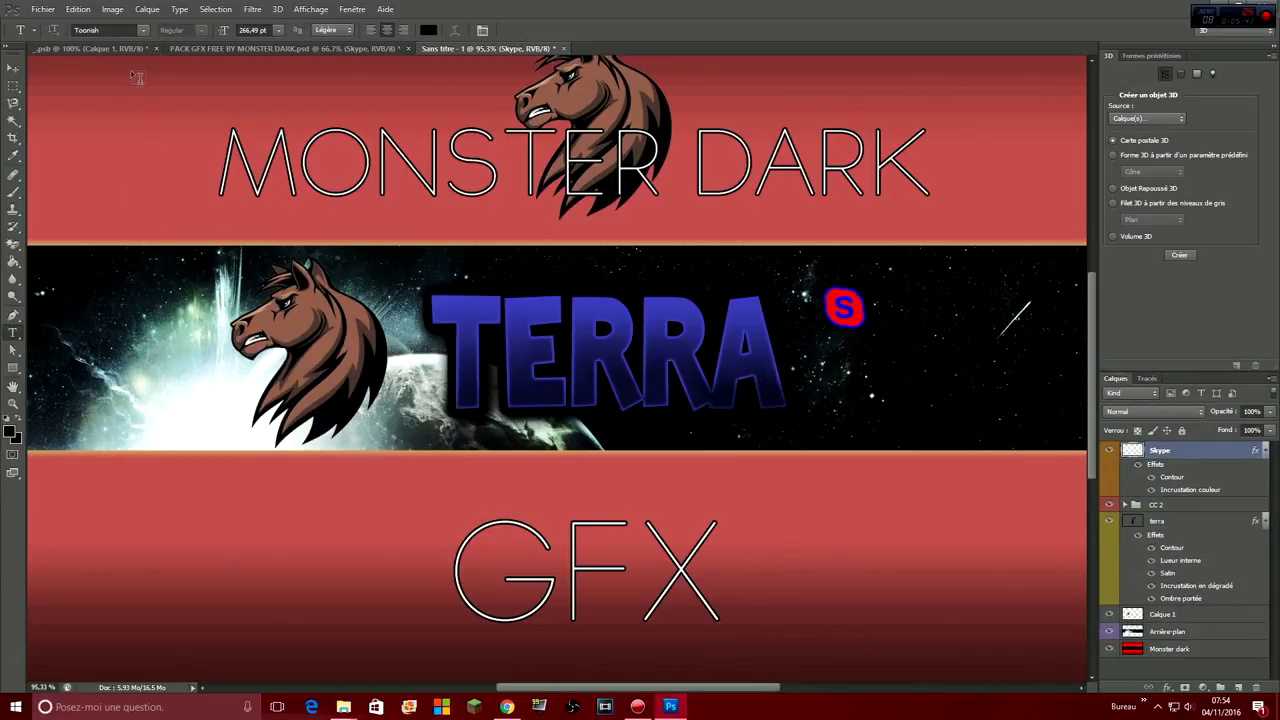
Set the text font to TYPOGRAPH PRO UltraLight at 48 pt.
{"action": "left_click", "coordinate": [119, 30]}
{"action": "type", "text": "TYPOGRAPH PRO"}
{"action": "key", "text": "Return"}
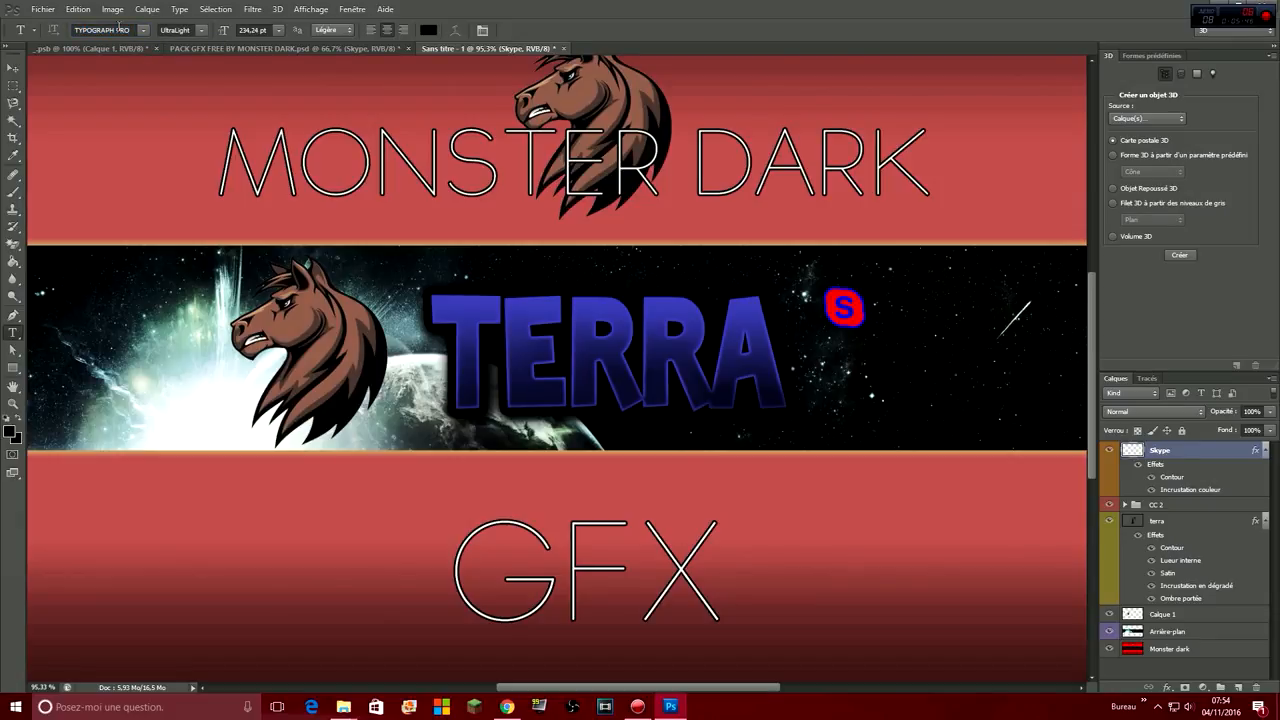
{"action": "left_click", "coordinate": [280, 32]}
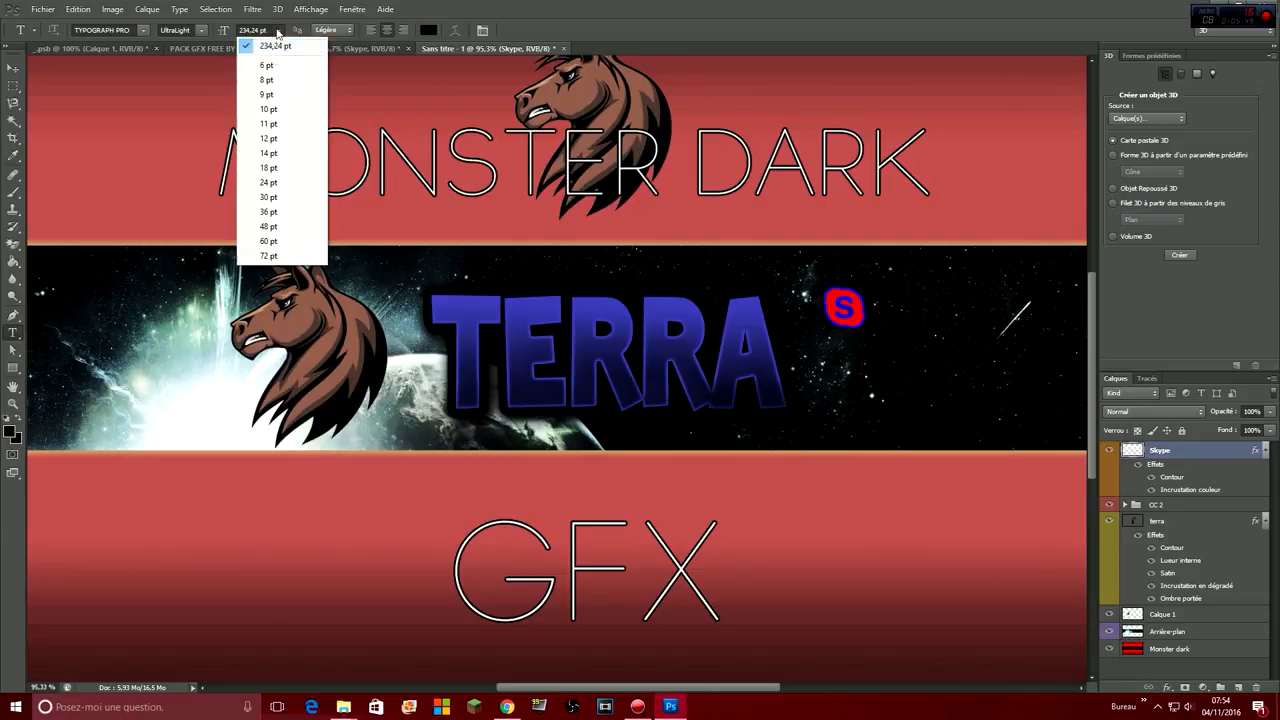
{"action": "left_click", "coordinate": [262, 227]}
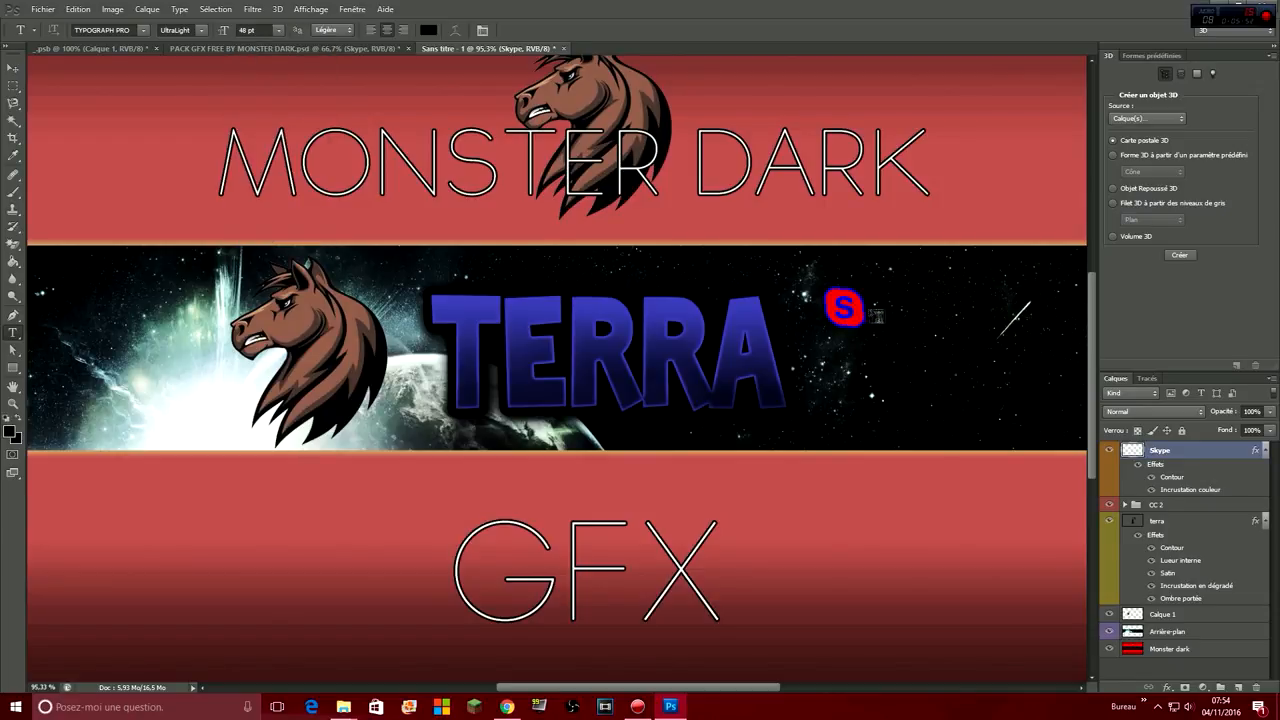
Add the text "terra" beside the Skype icon and position it just to the icon's right.
{"action": "left_click", "coordinate": [883, 312]}
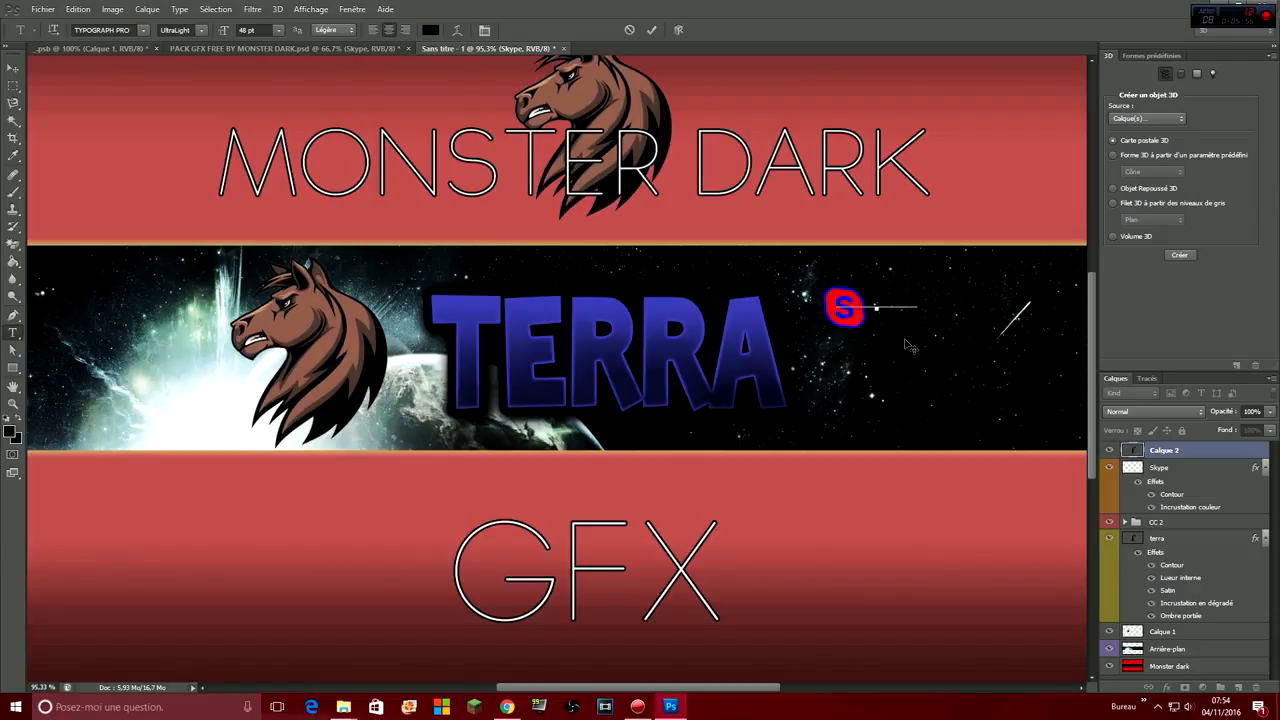
{"action": "left_click", "coordinate": [651, 30]}
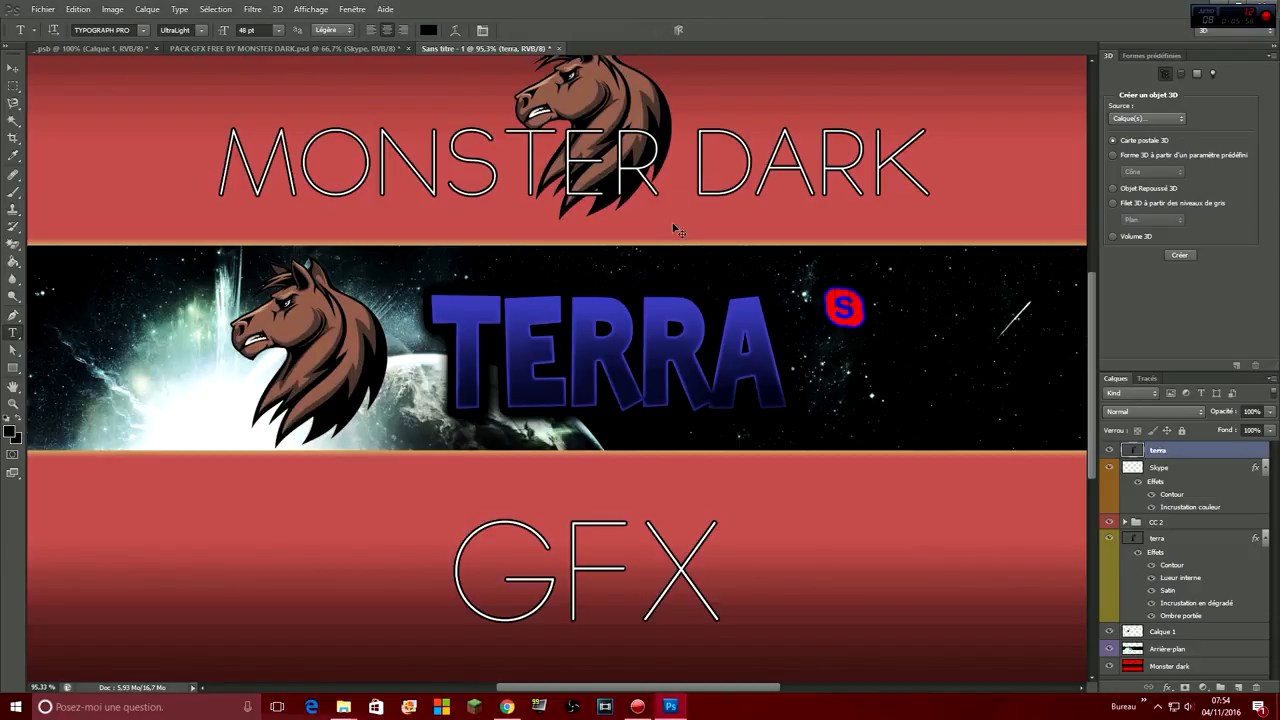
{"action": "key", "text": "ctrl+t"}
{"action": "left_click_drag", "start_coordinate": [904, 304], "coordinate": [956, 314]}
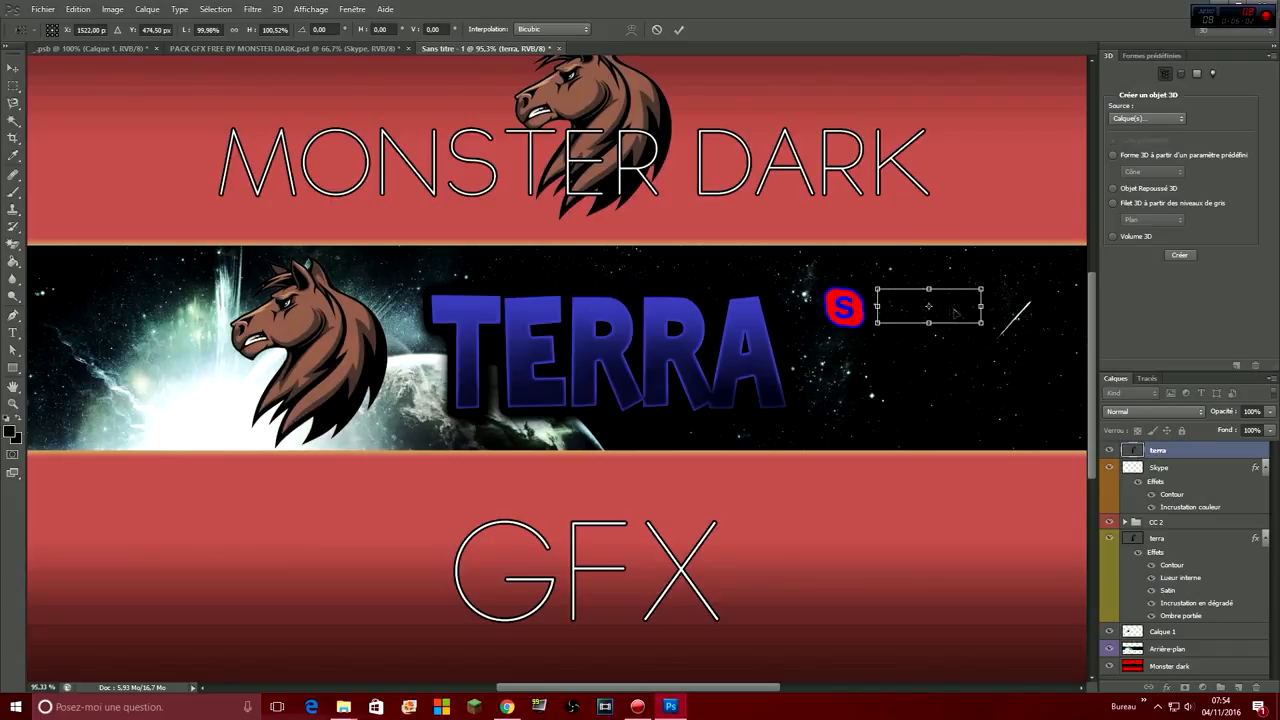
{"action": "left_click", "coordinate": [677, 30]}
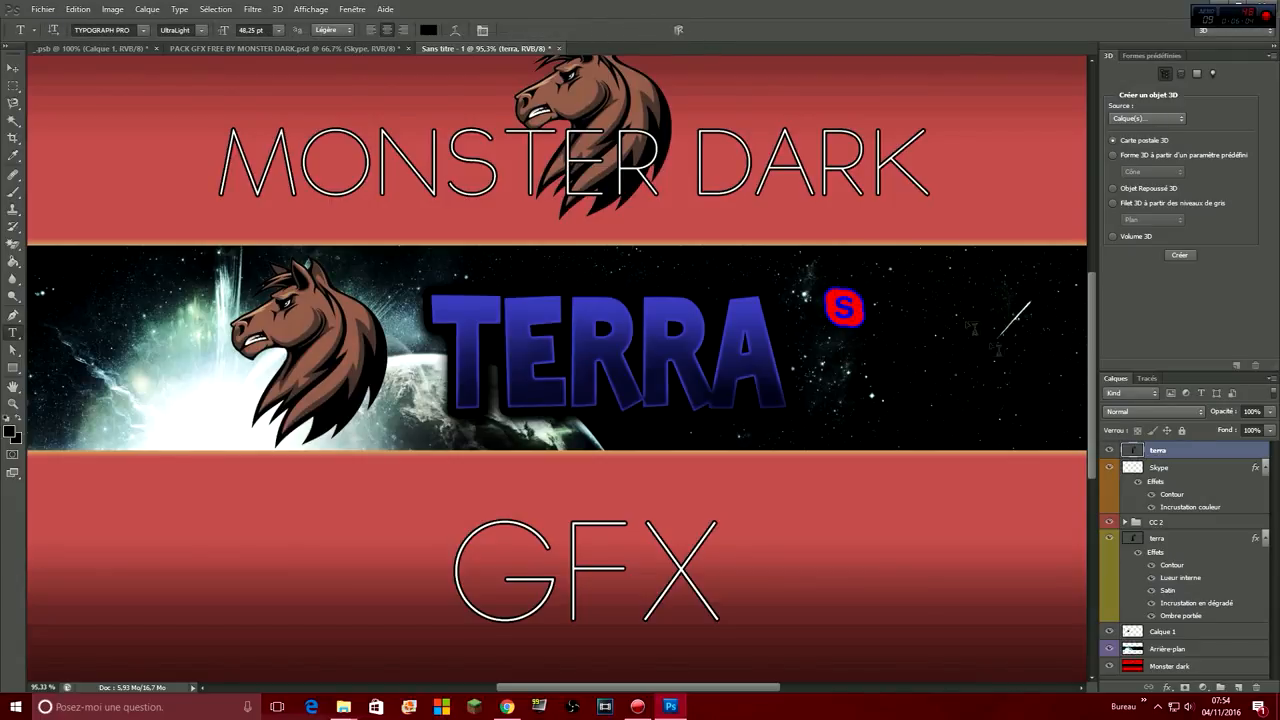
Apply a white (ffffff) color overlay to the small terra text beside the Skype icon.
{"action": "double_click", "coordinate": [1200, 458]}
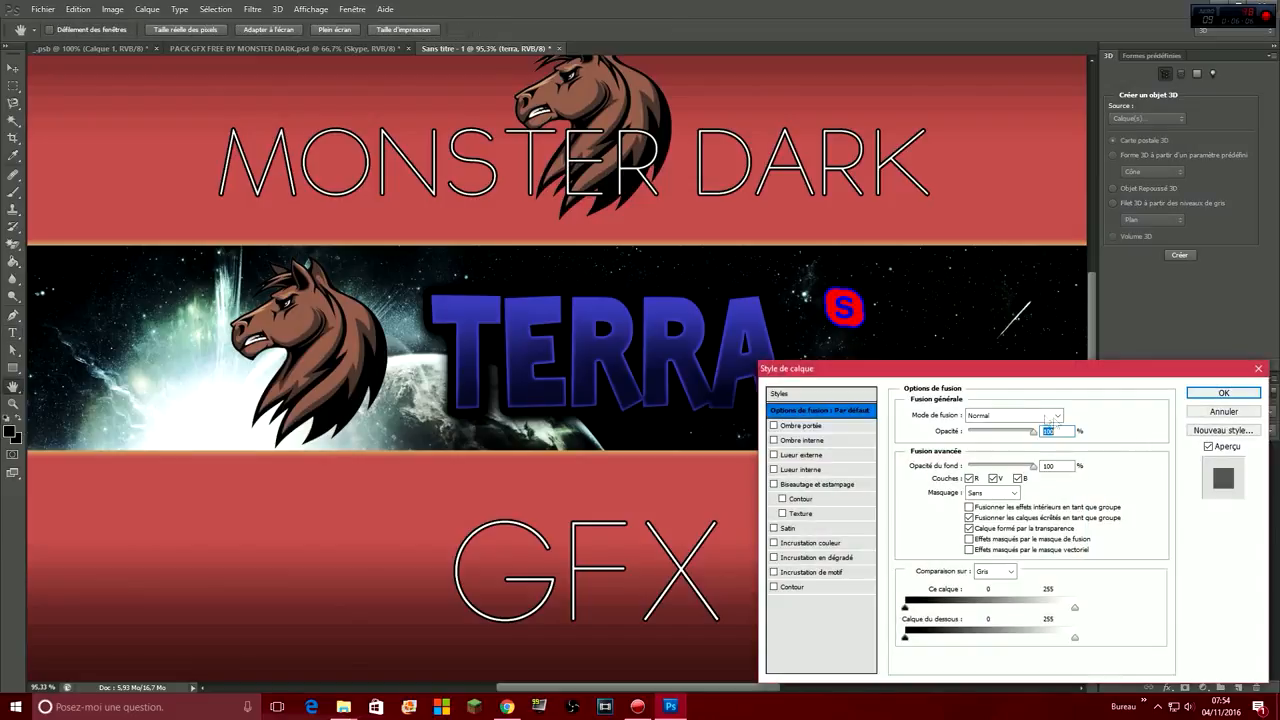
{"action": "left_click", "coordinate": [785, 545]}
{"action": "left_click", "coordinate": [1088, 418]}
{"action": "left_click", "coordinate": [599, 288]}
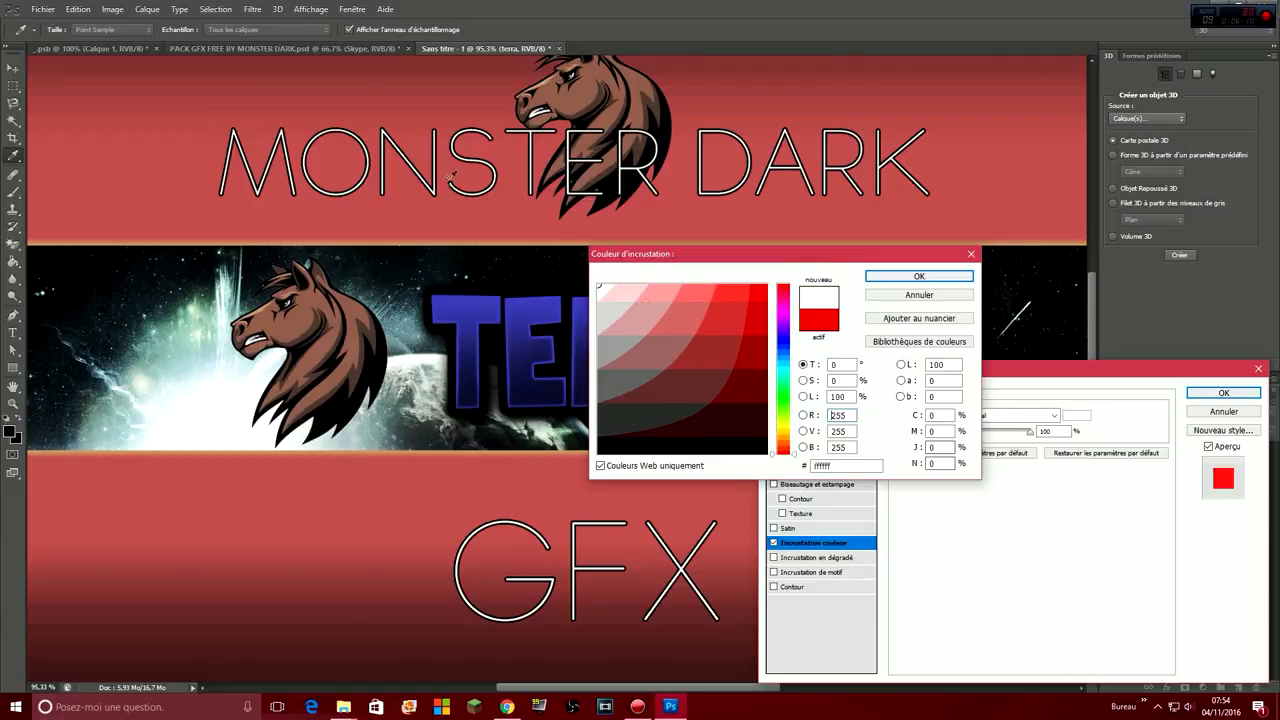
{"action": "left_click", "coordinate": [905, 280]}
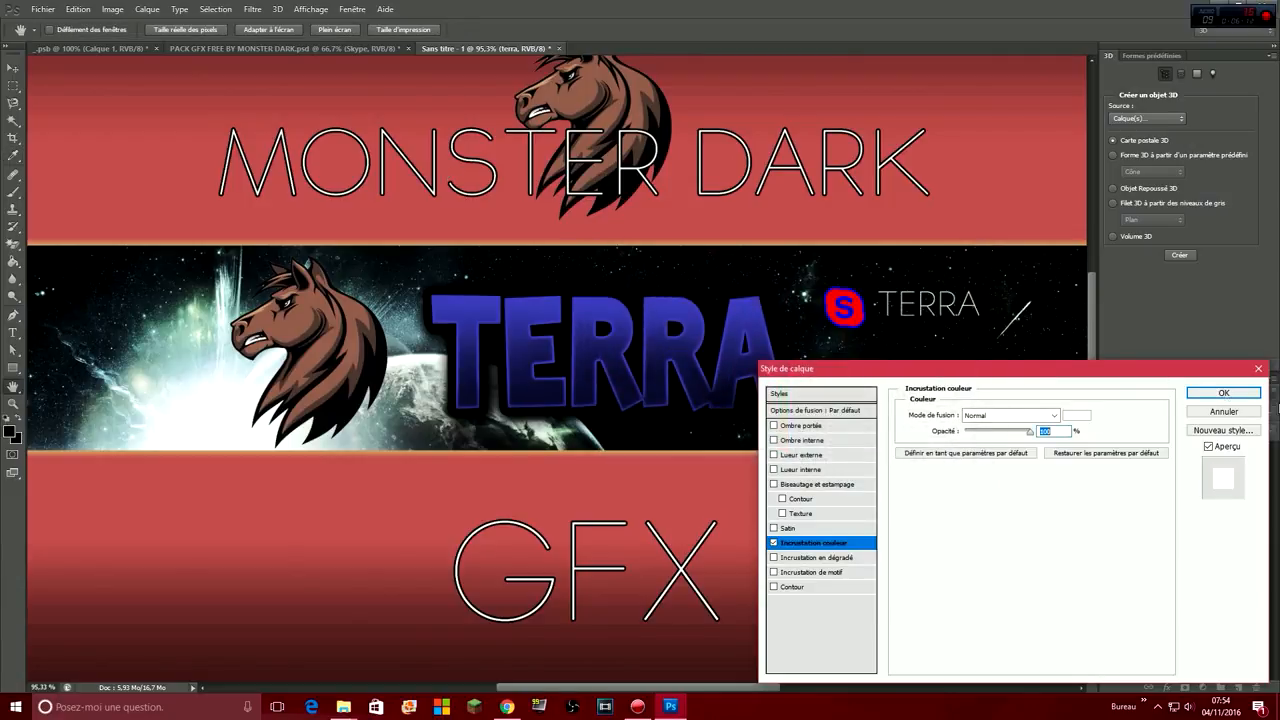
{"action": "left_click", "coordinate": [1250, 397]}
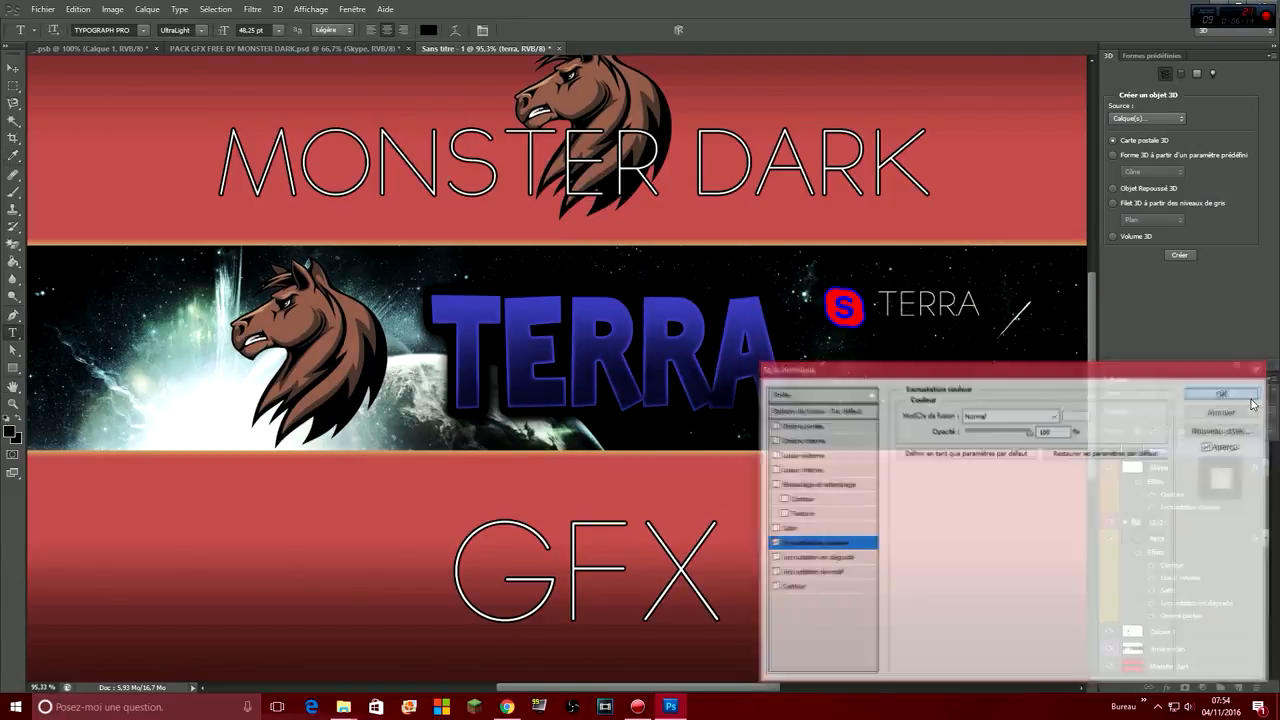
Return to the PACK GFX FREE document, hide and collapse the LOGOS group, and expand the UTILE POUR LOGO/BANNIERE group.
{"action": "scroll", "coordinate": [842, 298], "scroll_direction": "down", "scroll_amount": 1}
{"action": "scroll", "coordinate": [842, 298], "scroll_direction": "down", "scroll_amount": 2}
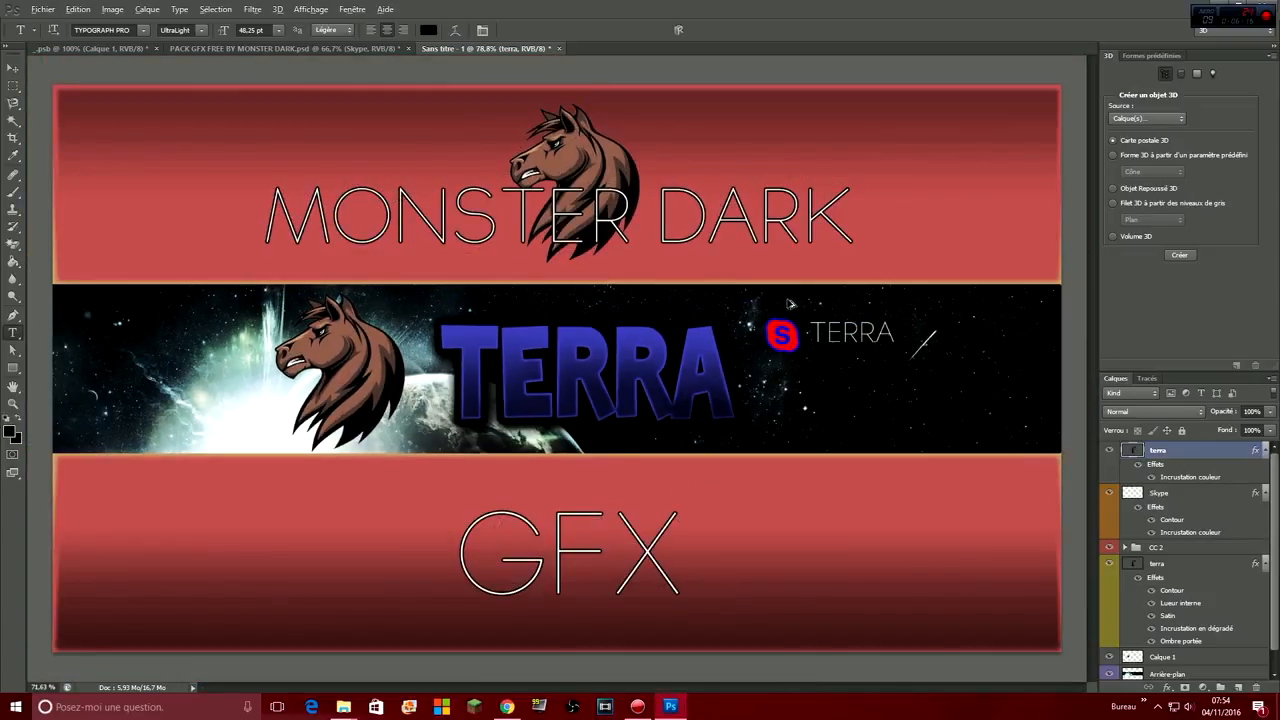
{"action": "left_click", "coordinate": [310, 47]}
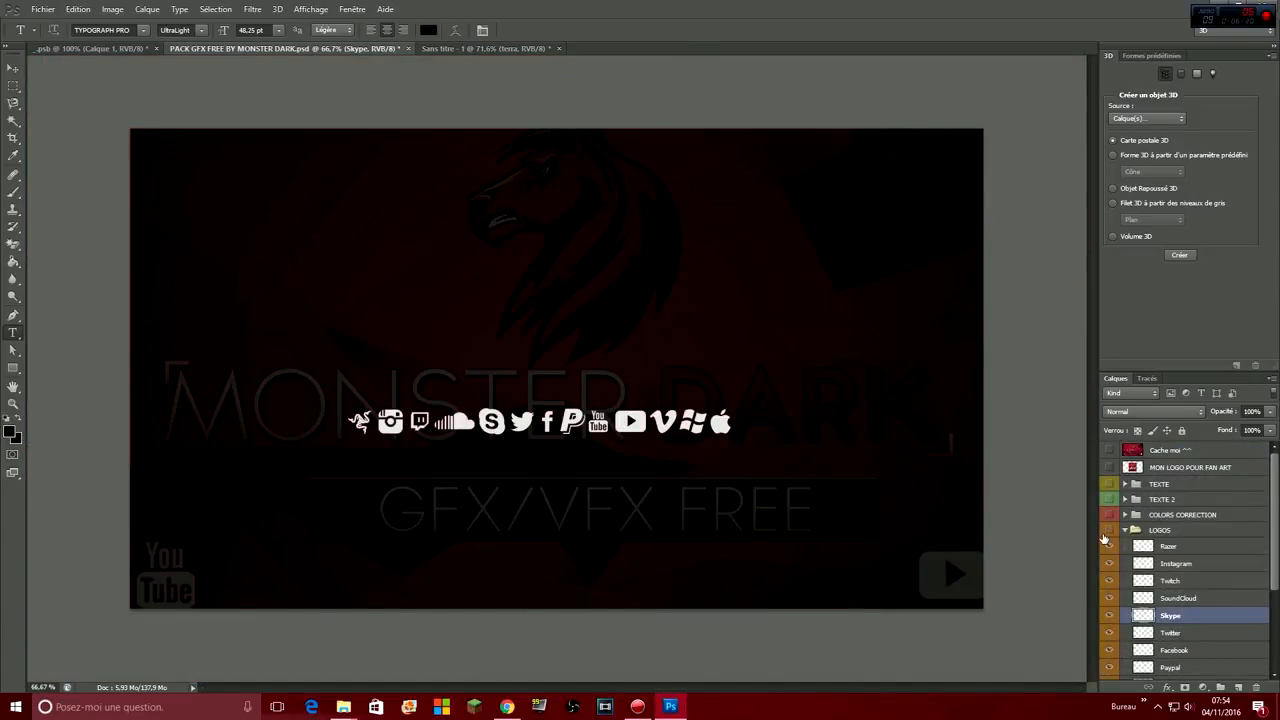
{"action": "left_click", "coordinate": [1107, 531]}
{"action": "left_click", "coordinate": [1124, 531]}
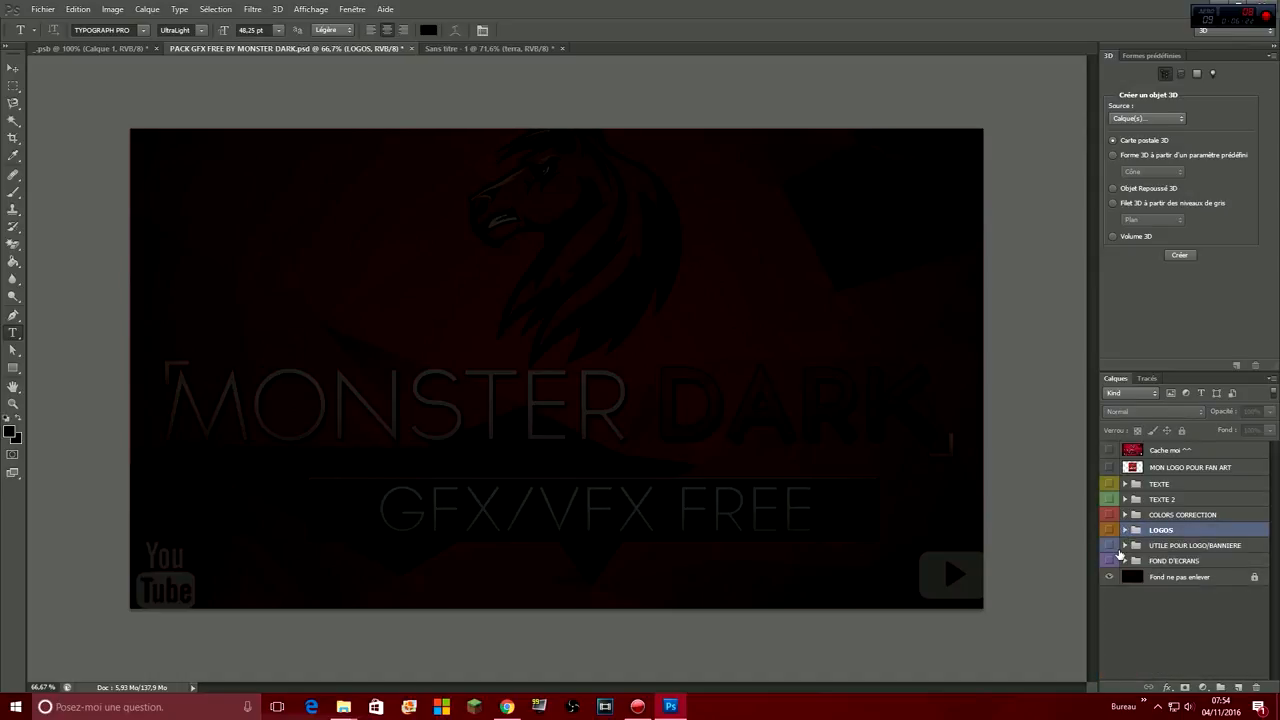
{"action": "left_click", "coordinate": [1123, 548]}
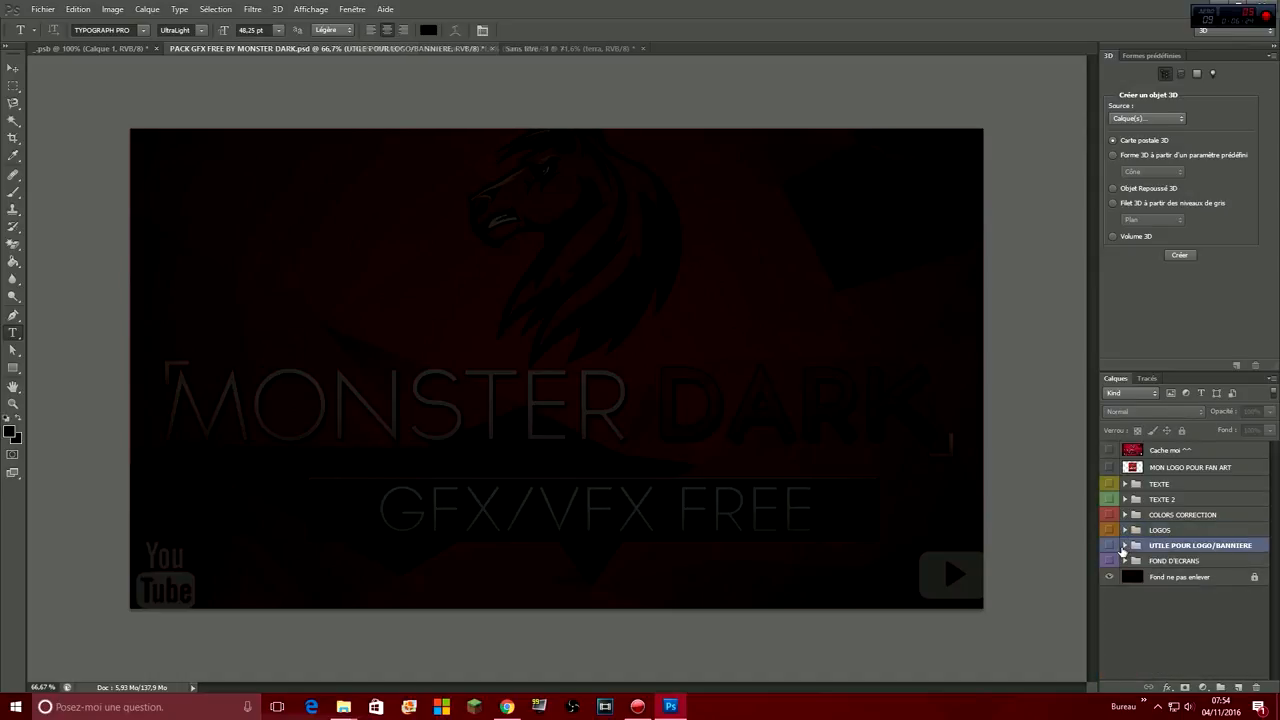
{"action": "left_click", "coordinate": [1124, 546]}
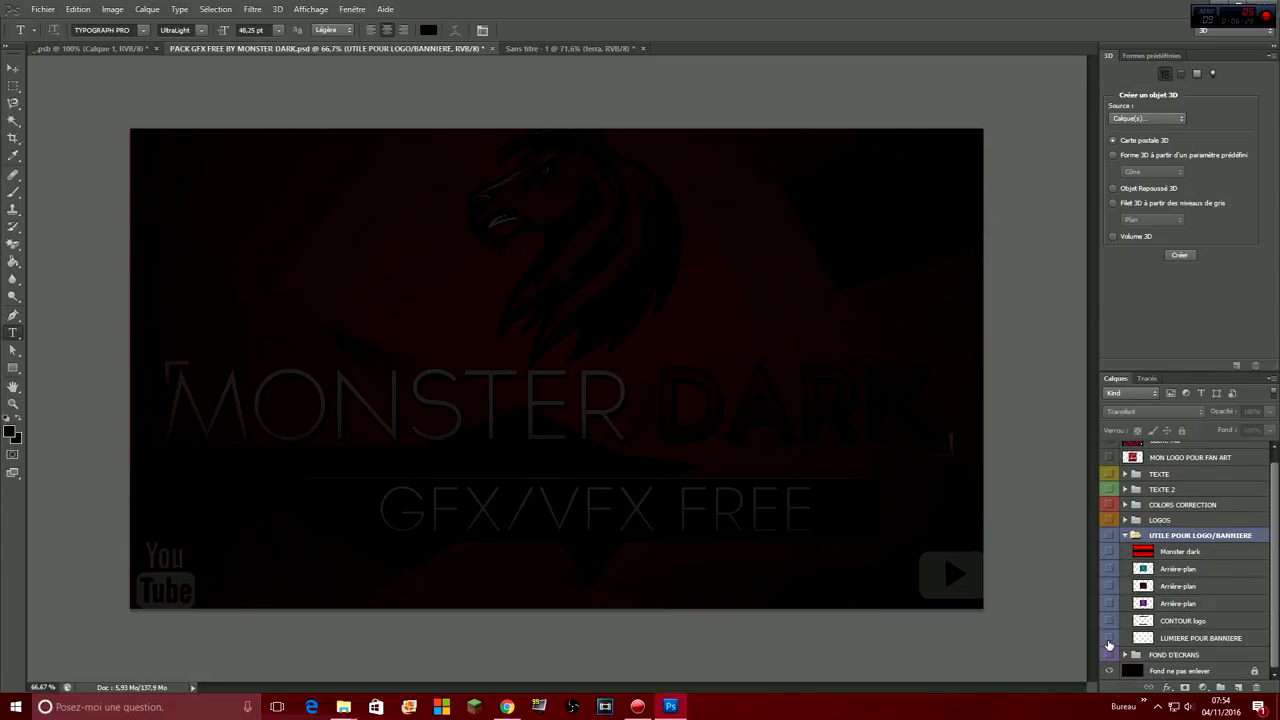
Show the LUMIERE POUR BANNIERE layer and duplicate it into the Sans titre - 1 banner document.
{"action": "left_click", "coordinate": [1108, 639]}
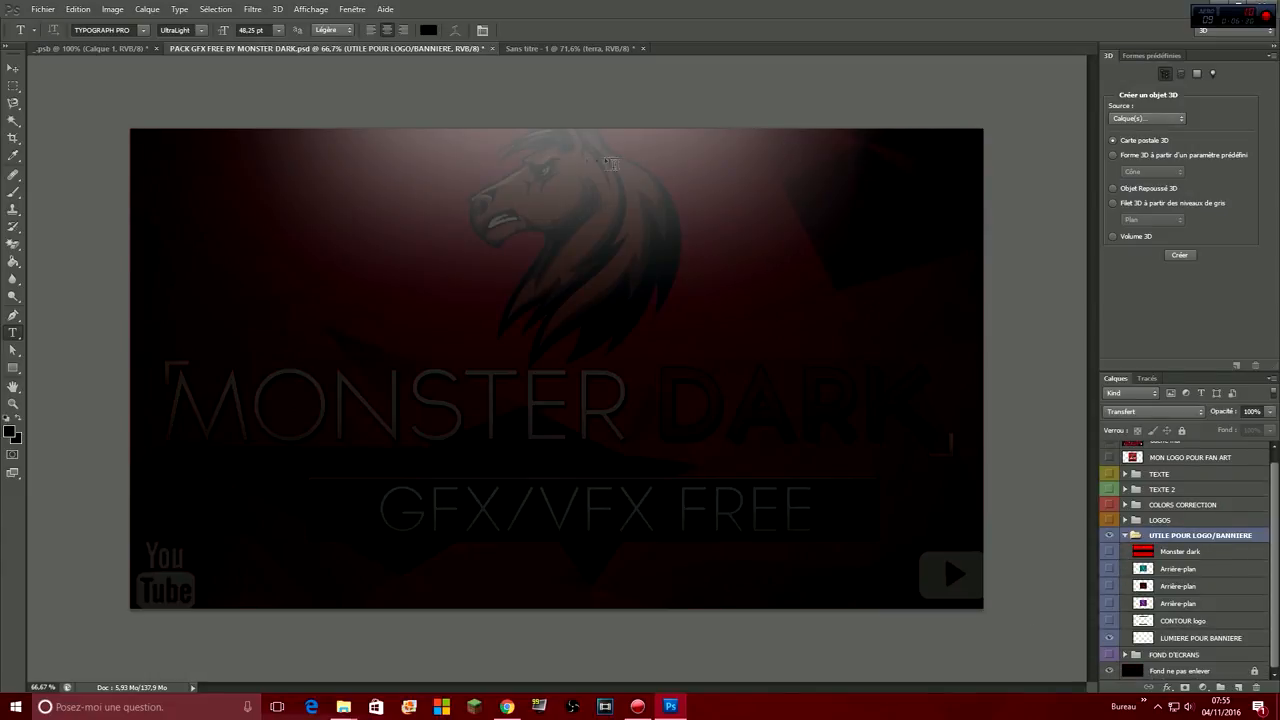
{"action": "right_click", "coordinate": [1190, 638]}
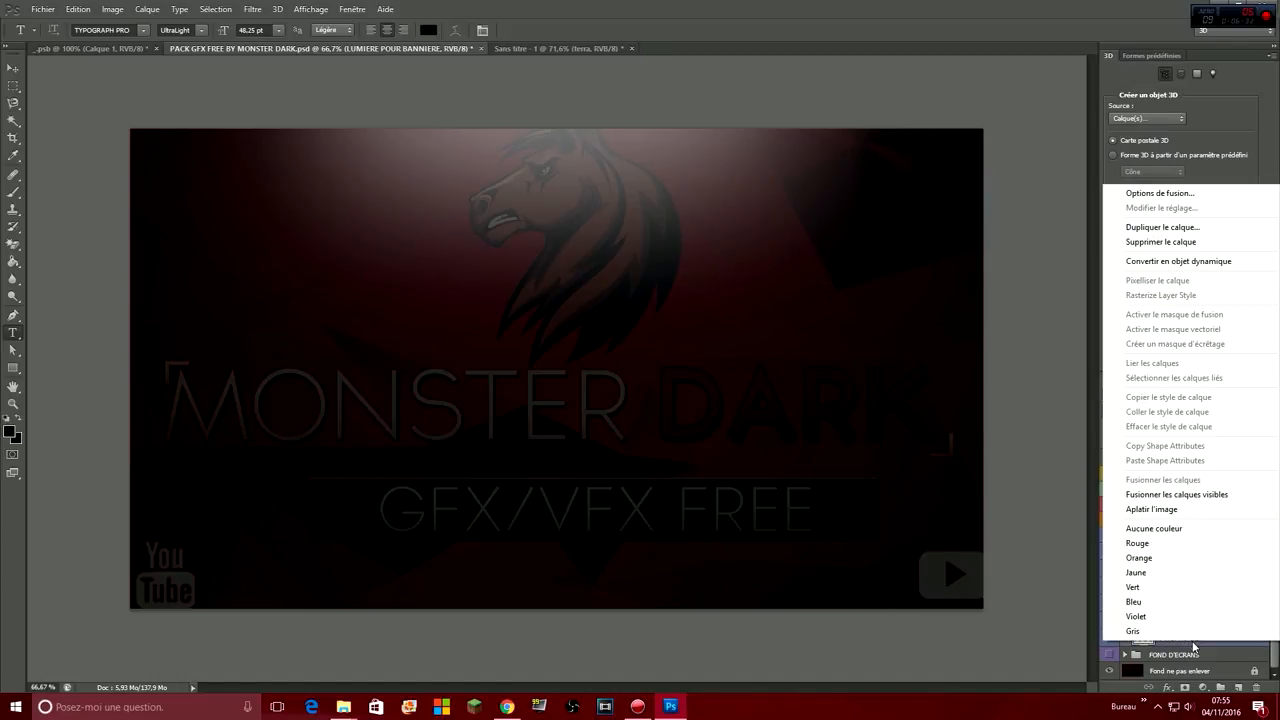
{"action": "left_click", "coordinate": [1165, 228]}
{"action": "left_click", "coordinate": [595, 268]}
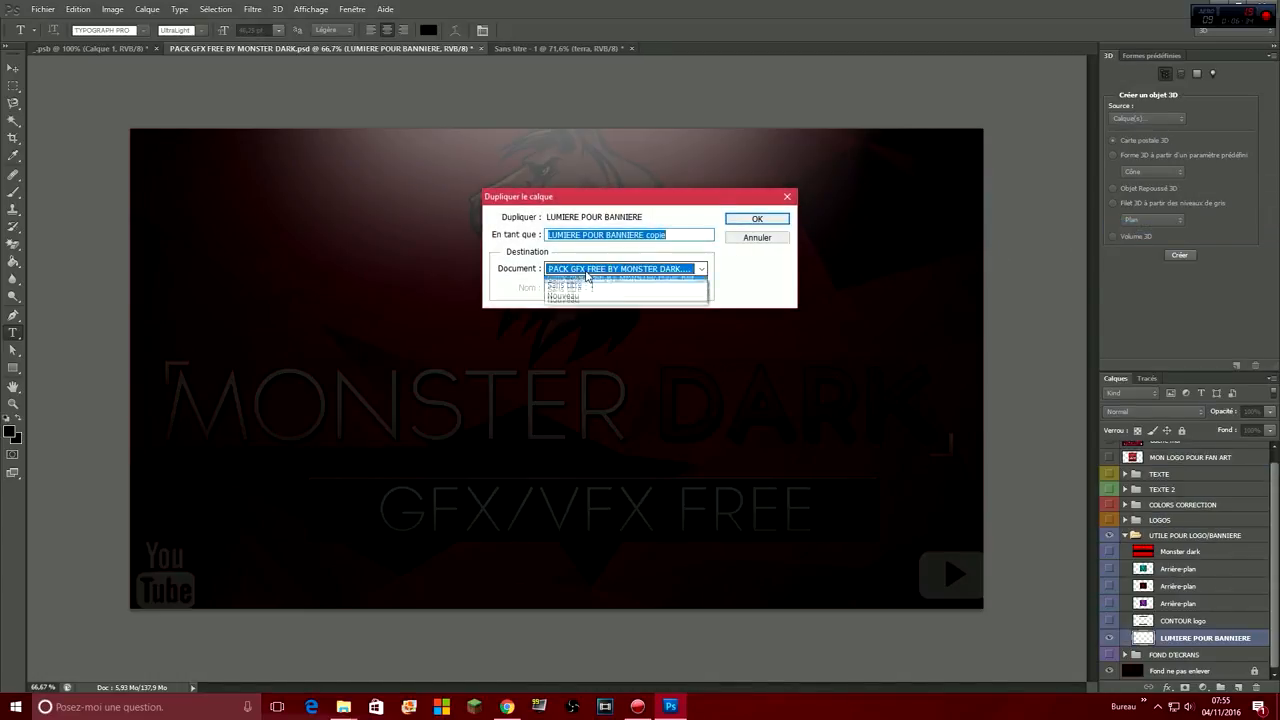
{"action": "left_click", "coordinate": [587, 305]}
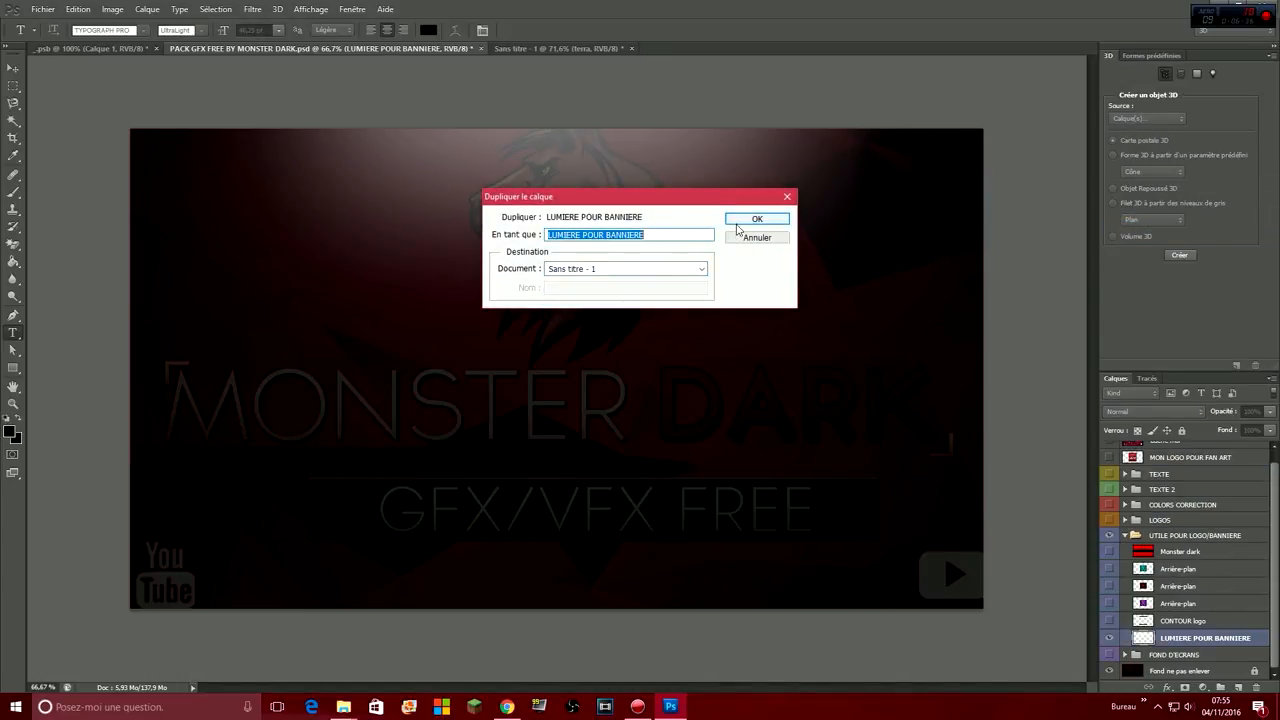
{"action": "left_click", "coordinate": [757, 218]}
In the Sans titre - 1 banner, move the light layer down so it shines from the upper edge of the middle strip.
{"action": "left_click", "coordinate": [577, 46]}
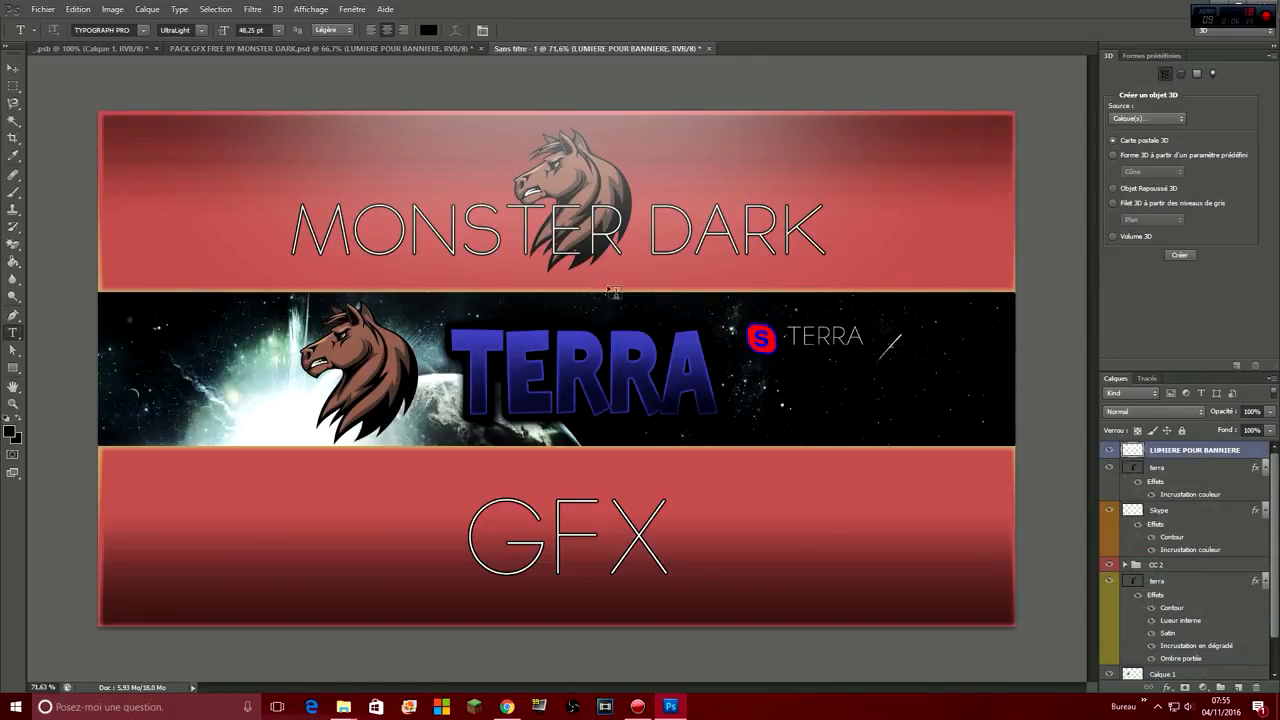
{"action": "key", "text": "ctrl+t"}
{"action": "scroll", "coordinate": [627, 266], "scroll_direction": "up", "scroll_amount": 1}
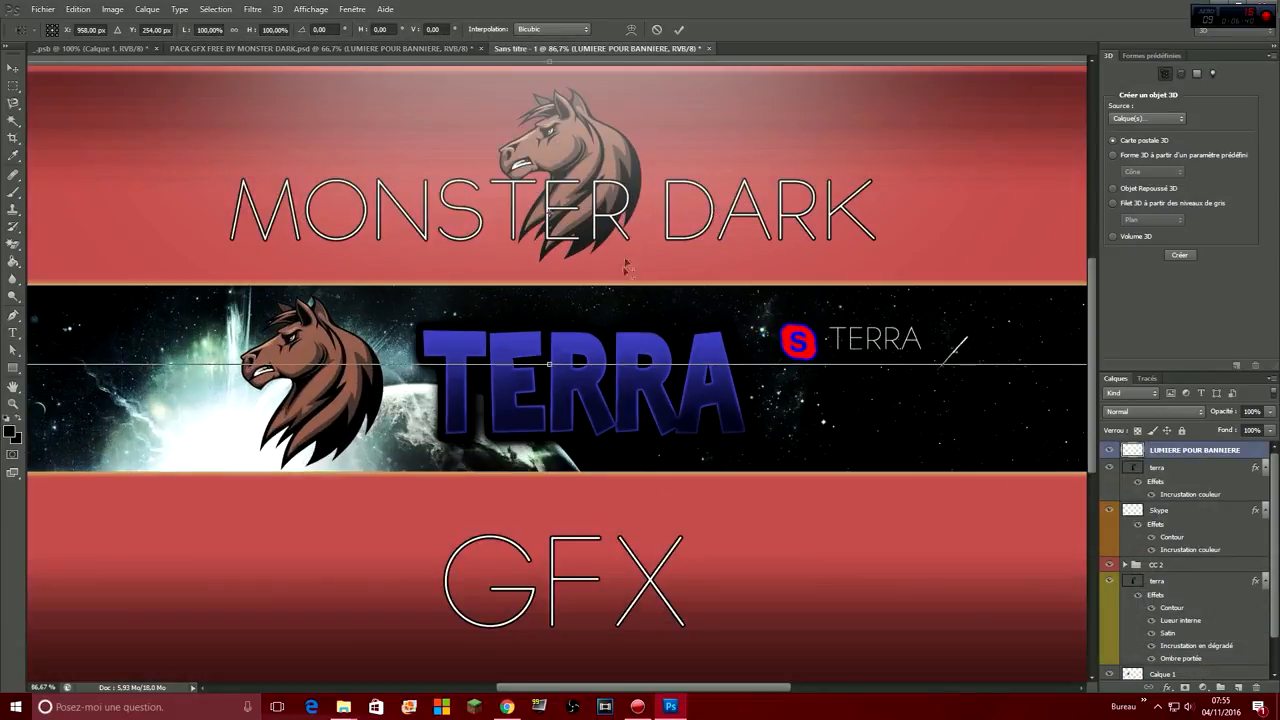
{"action": "left_click_drag", "start_coordinate": [636, 208], "coordinate": [650, 432]}
{"action": "left_click", "coordinate": [679, 29]}
{"action": "key", "text": "t"}
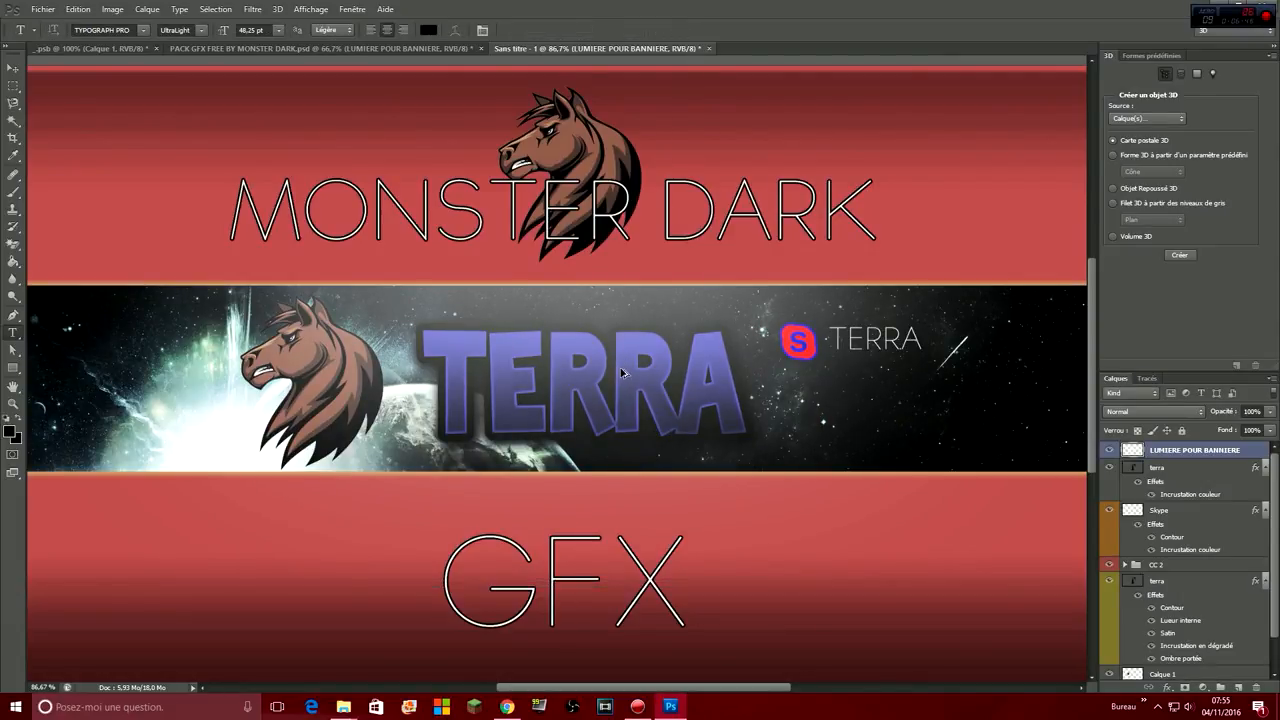
Reorder the LUMIERE POUR BANNIERE layer to sit between Calque 1 and the Arrière-plan wallpaper.
{"action": "scroll", "coordinate": [621, 372], "scroll_direction": "down", "scroll_amount": 2}
{"action": "scroll", "coordinate": [618, 370], "scroll_direction": "up", "scroll_amount": 1}
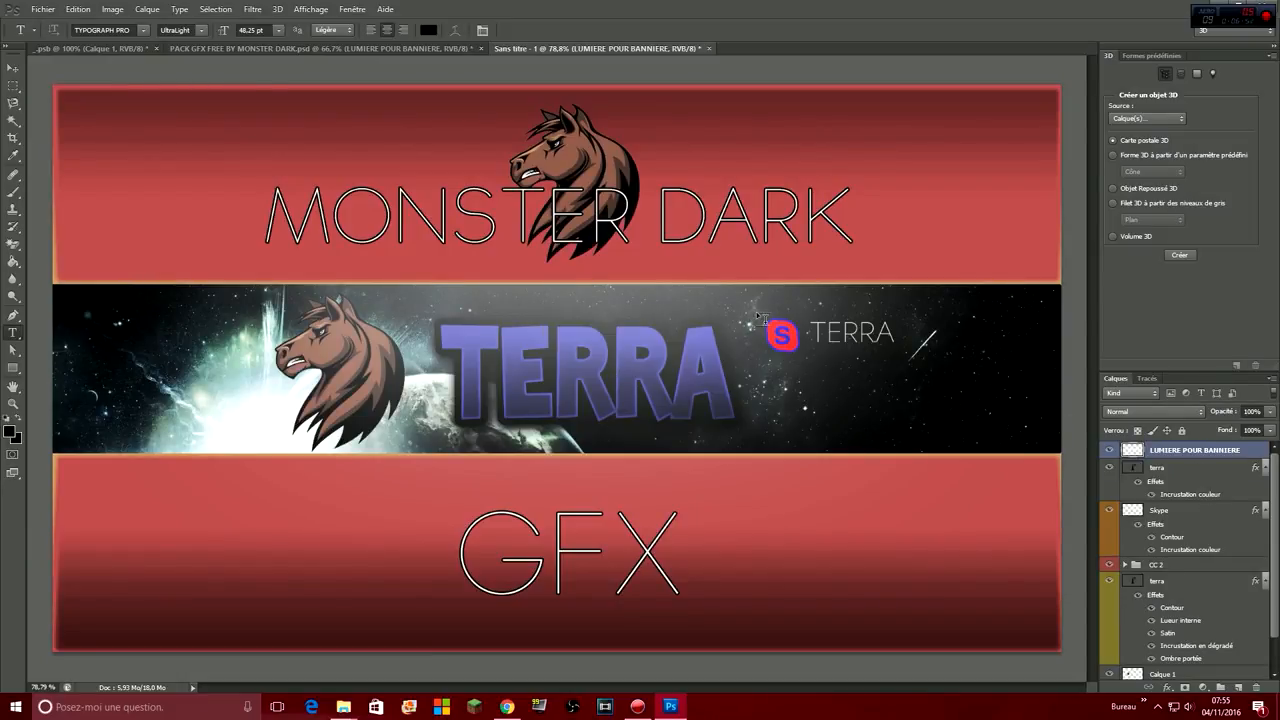
{"action": "left_click_drag", "start_coordinate": [1182, 455], "coordinate": [1160, 642]}
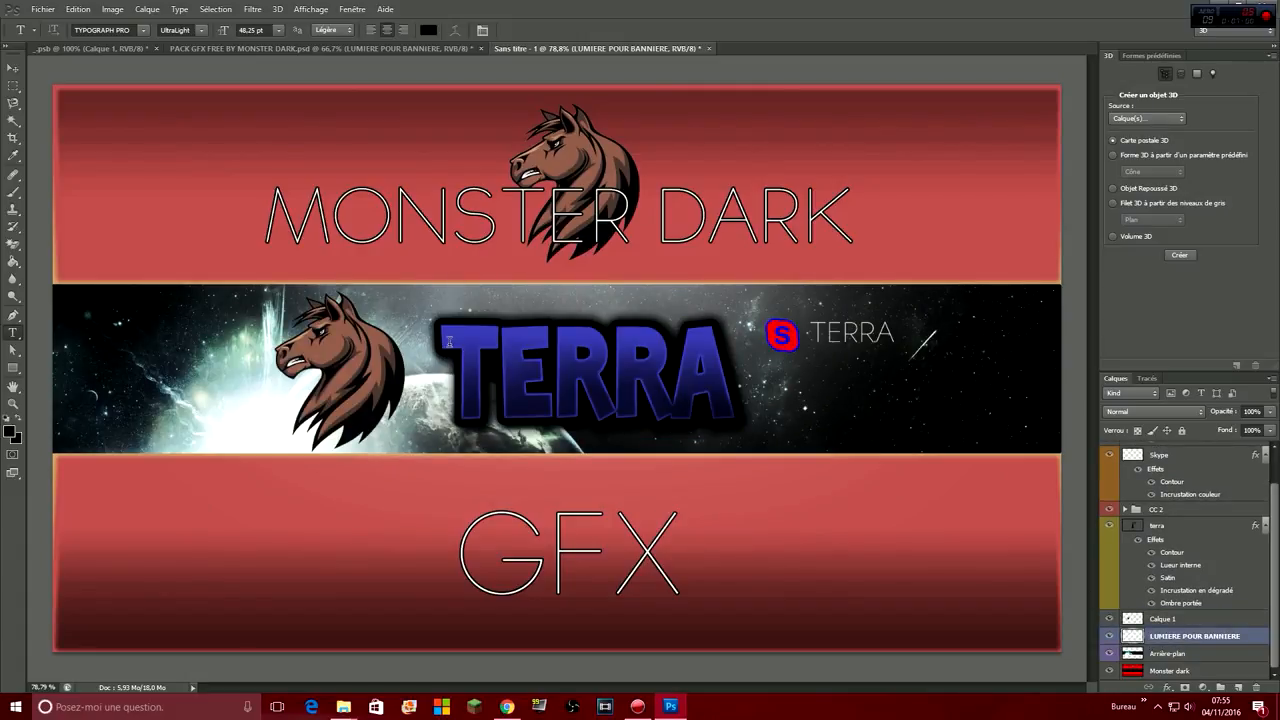
{"action": "scroll", "coordinate": [451, 342], "scroll_direction": "down", "scroll_amount": 2}
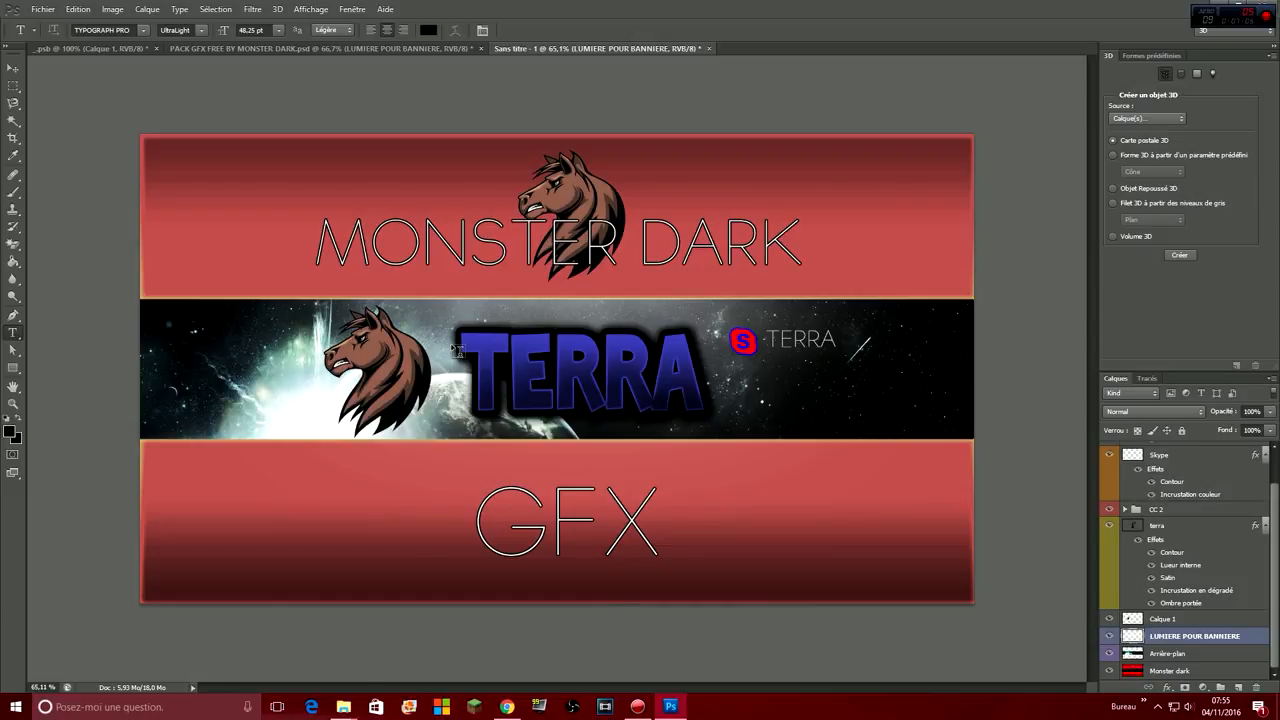
Create a new 800 x 800 pixel RGB document at 72 pixels/cm with a white background.
{"action": "left_click", "coordinate": [42, 12]}
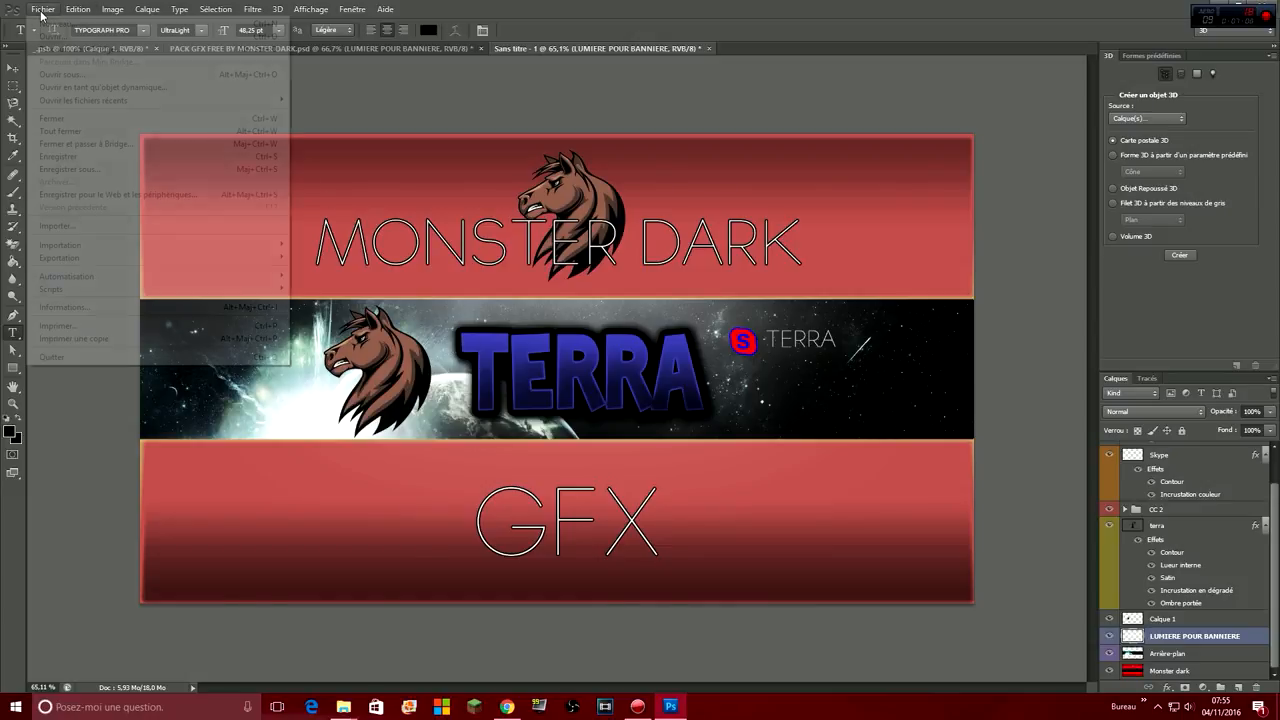
{"action": "left_click", "coordinate": [44, 24]}
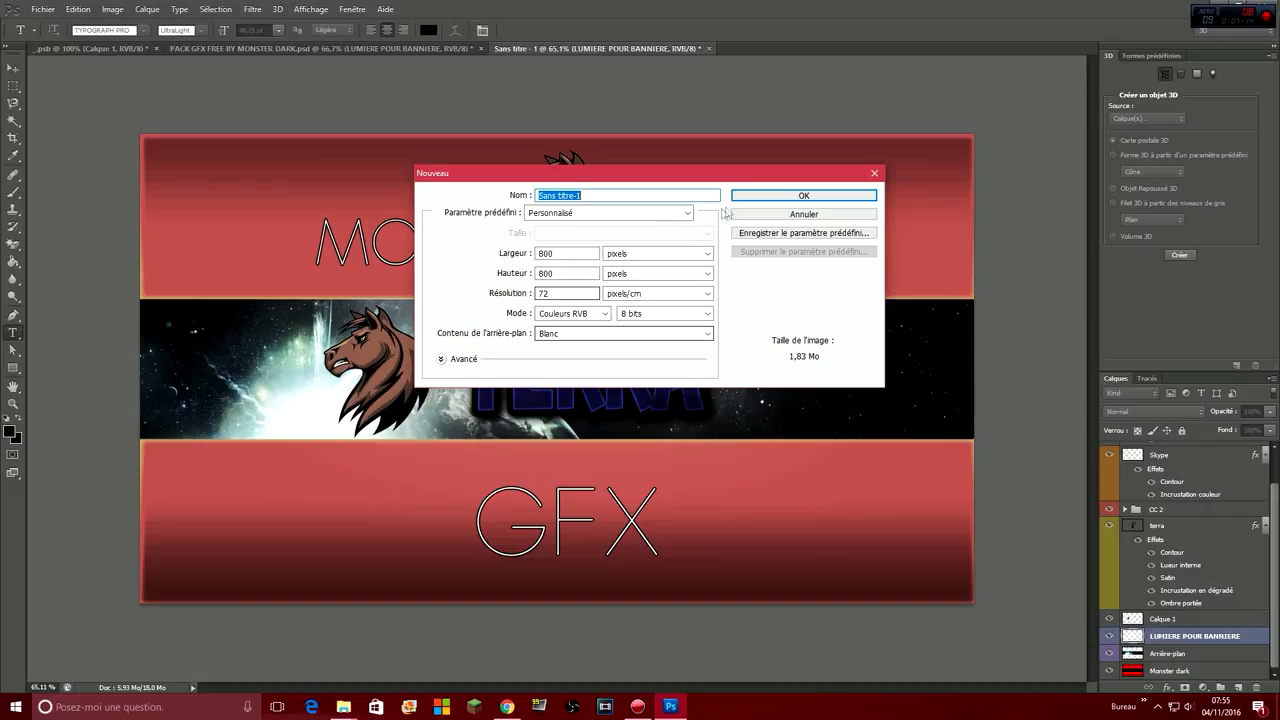
{"action": "left_click", "coordinate": [738, 198]}
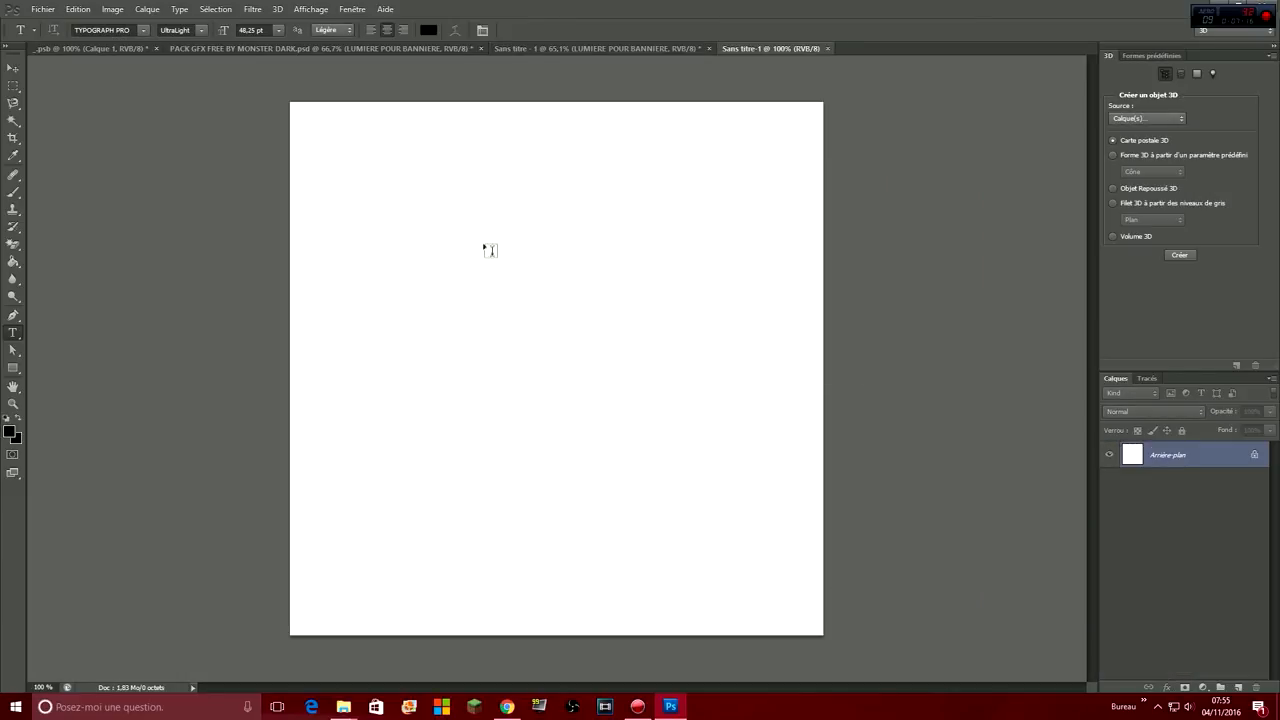
In the PACK GFX FREE document, hide the banner light, show the CONTOUR logo layer and duplicate it into Sans titre-1.
{"action": "left_click", "coordinate": [338, 47]}
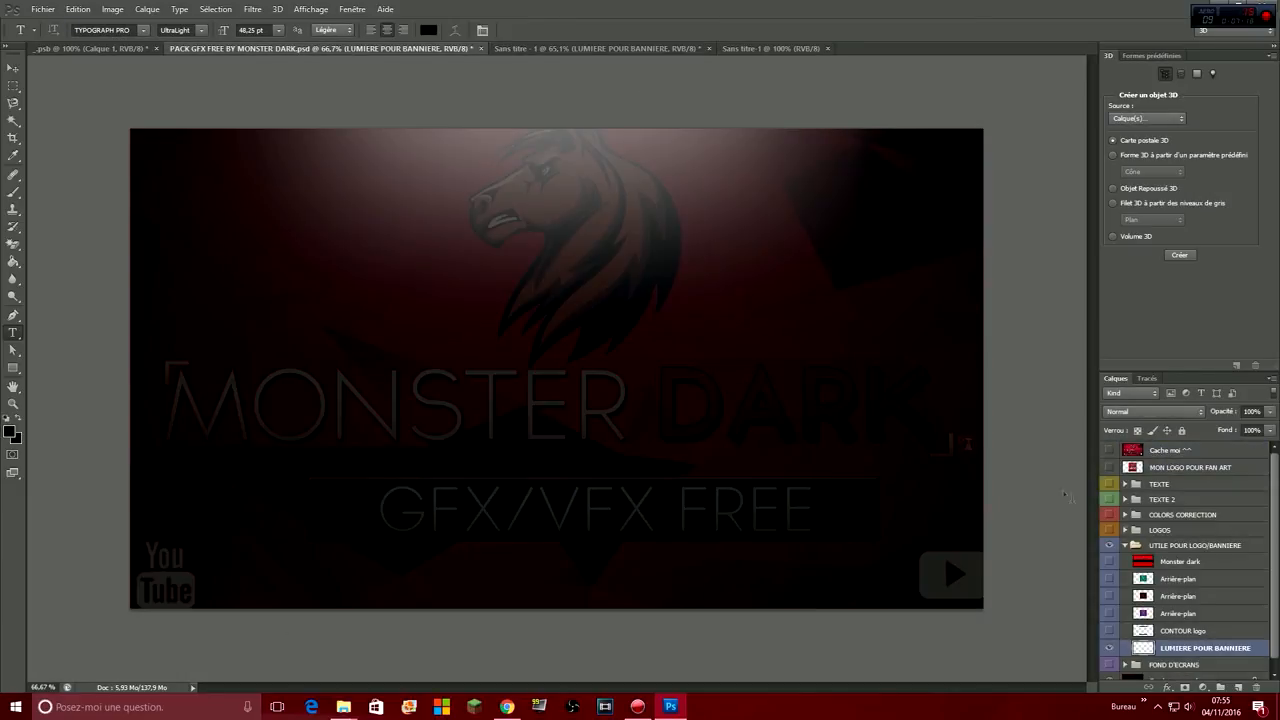
{"action": "left_click", "coordinate": [1108, 650]}
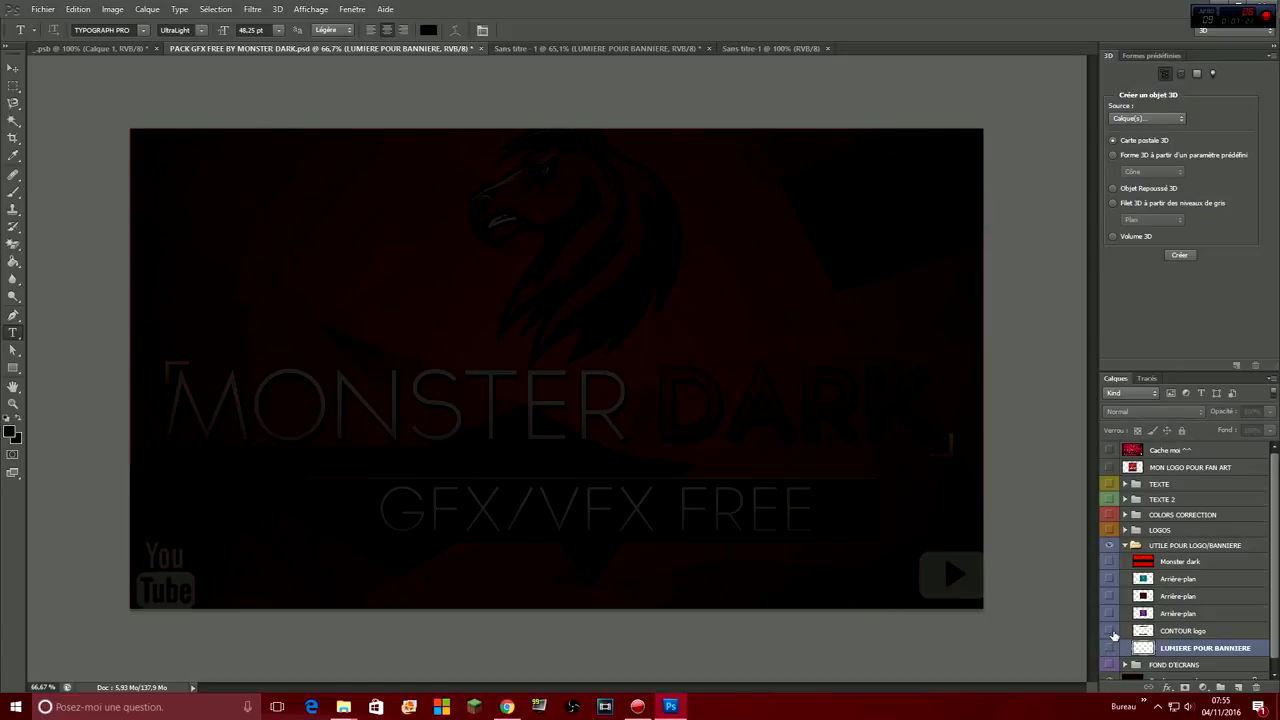
{"action": "left_click", "coordinate": [1110, 632]}
{"action": "right_click", "coordinate": [1187, 640]}
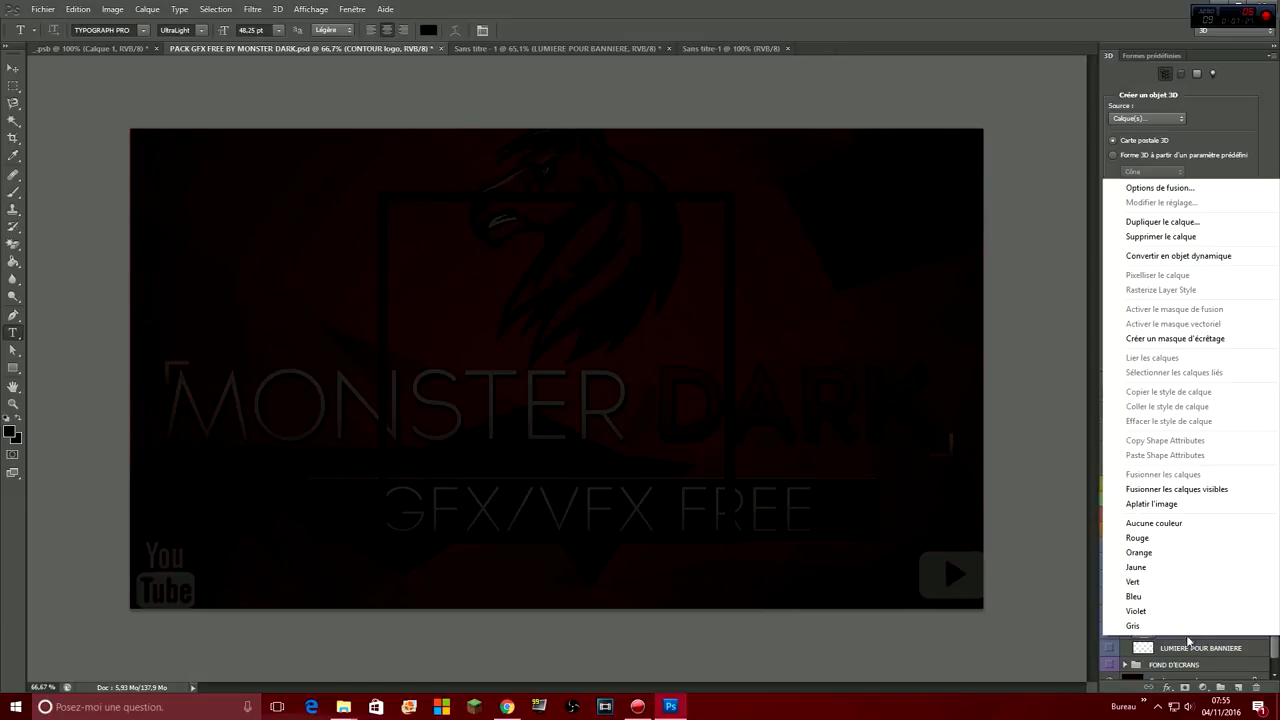
{"action": "left_click", "coordinate": [1150, 222]}
{"action": "left_click", "coordinate": [654, 268]}
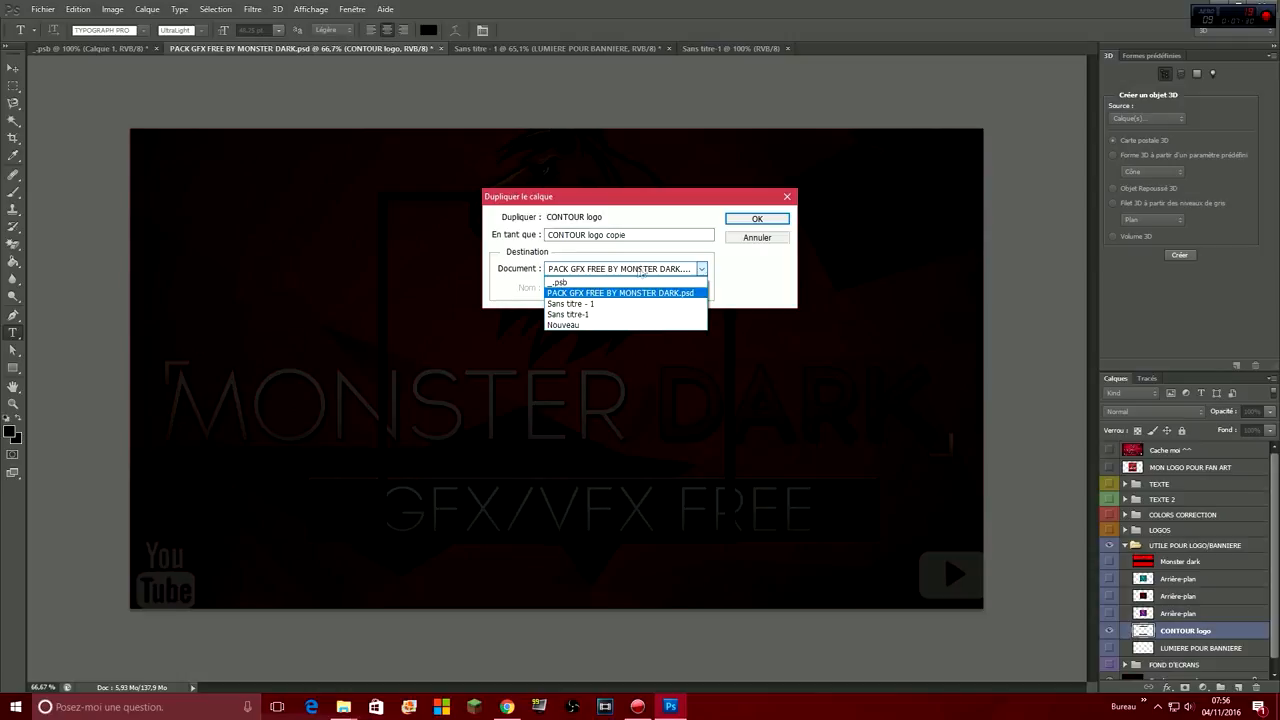
{"action": "left_click", "coordinate": [590, 315]}
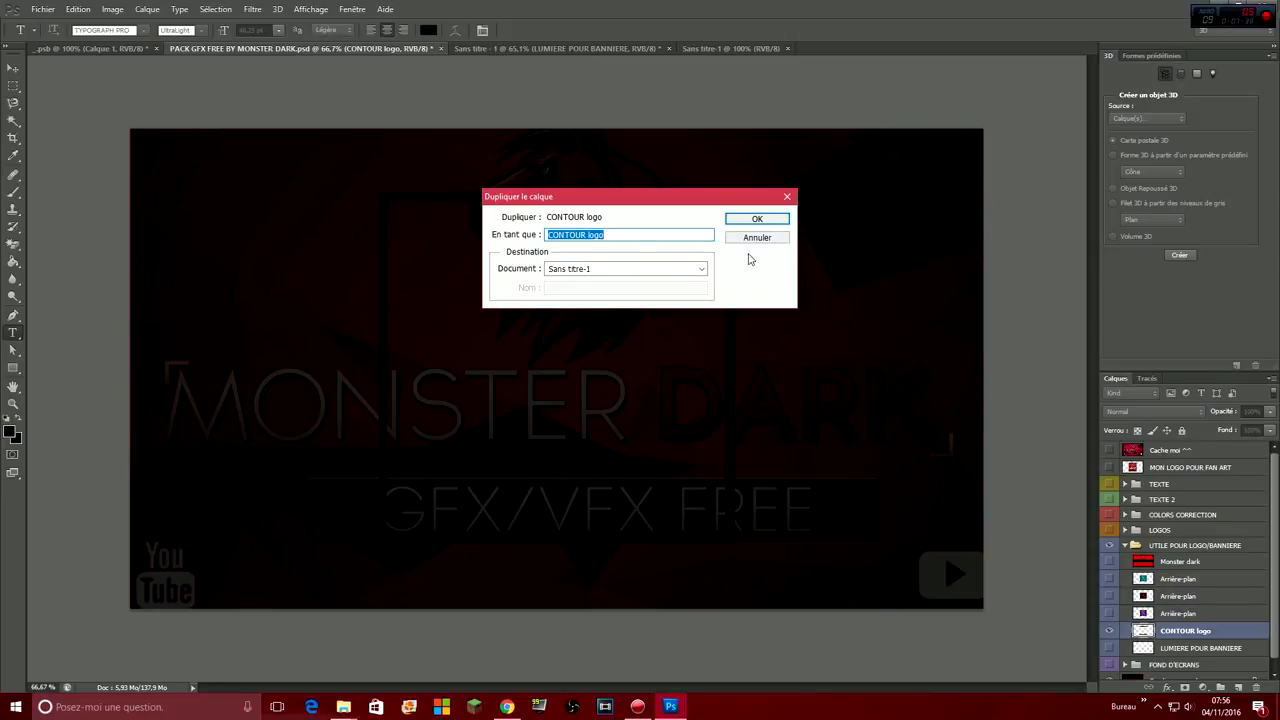
{"action": "left_click", "coordinate": [745, 220]}
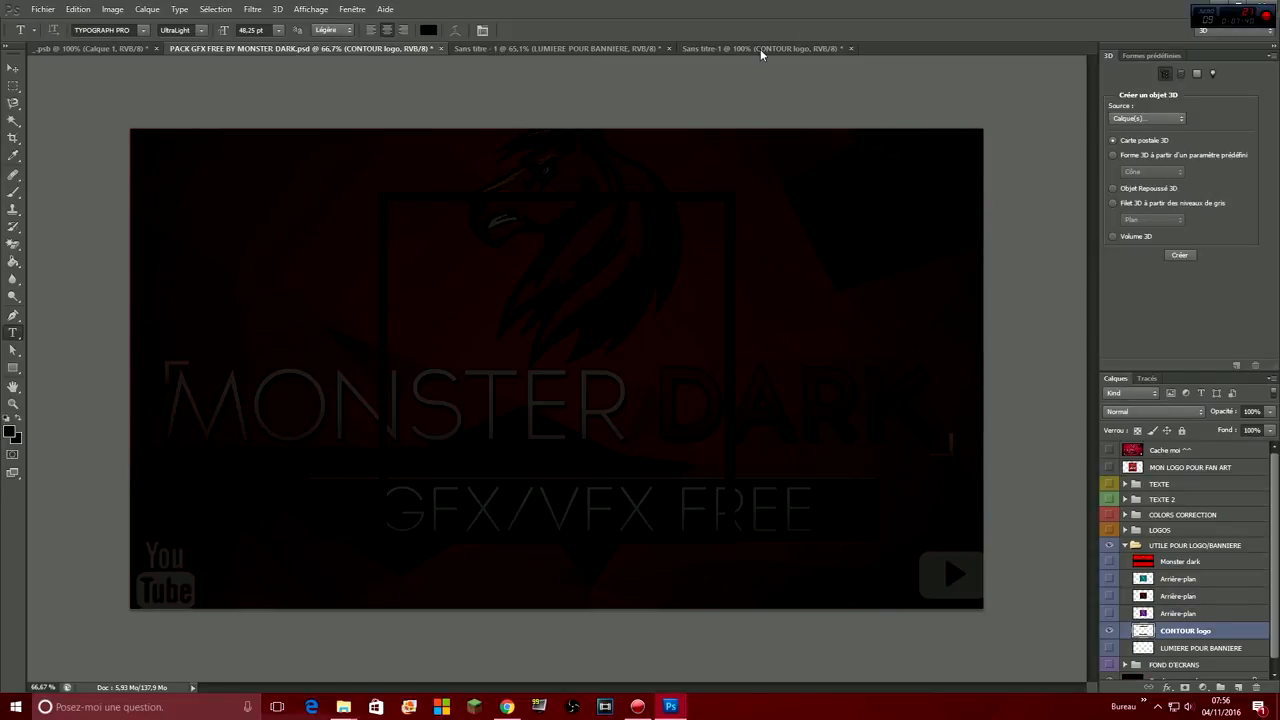
In Sans titre-1, move the black contour frame onto the canvas and stretch its height to about 101% to fit the edges.
{"action": "left_click", "coordinate": [760, 49]}
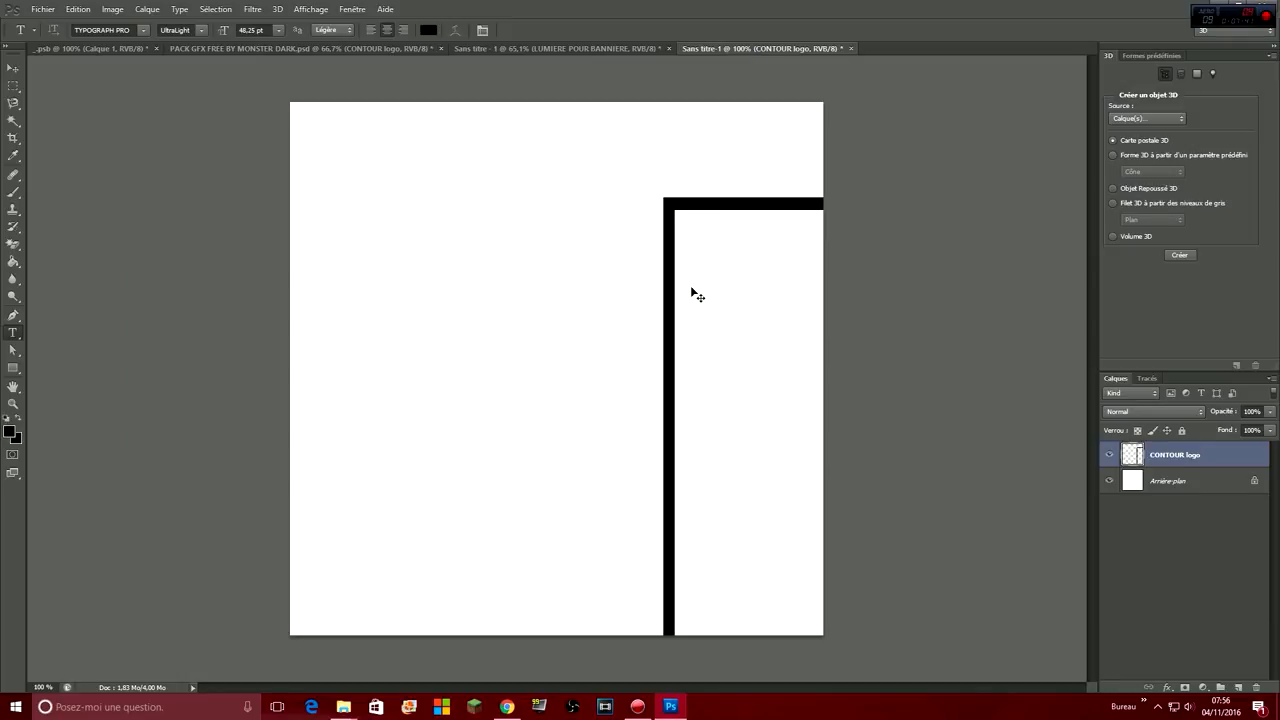
{"action": "key", "text": "ctrl+t"}
{"action": "left_click_drag", "start_coordinate": [952, 379], "coordinate": [606, 287]}
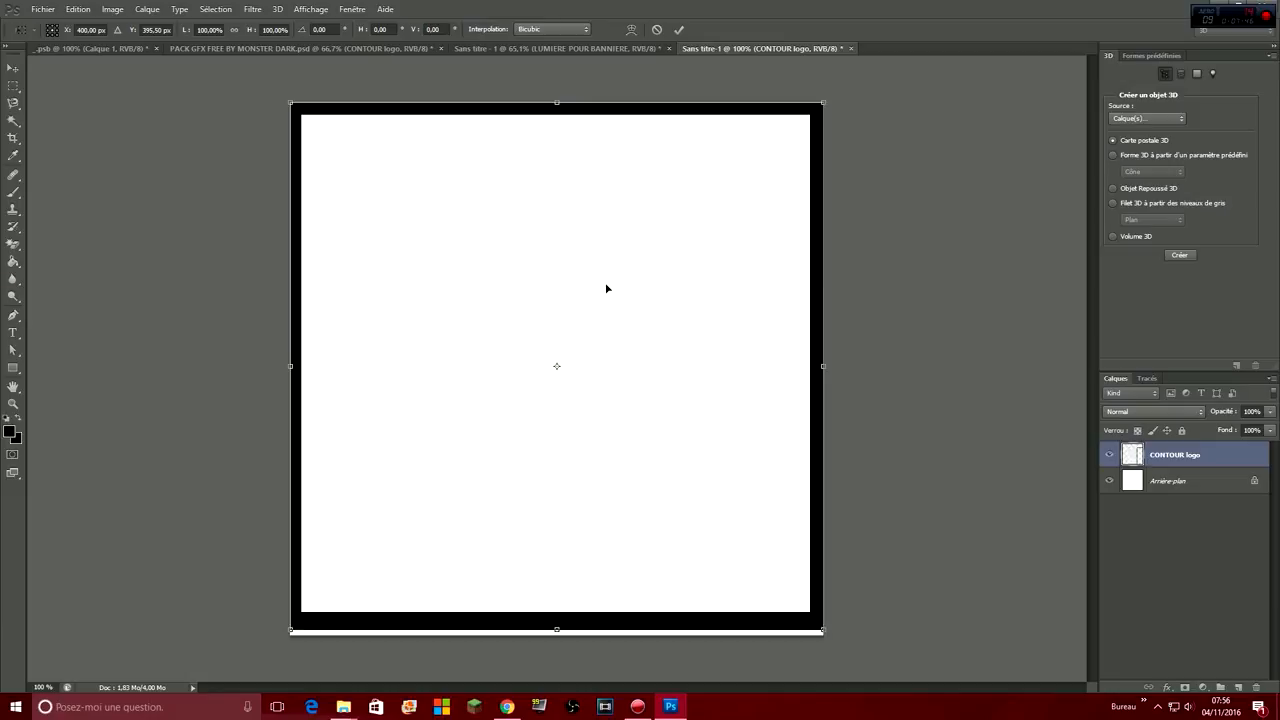
{"action": "left_click_drag", "start_coordinate": [556, 631], "coordinate": [556, 636]}
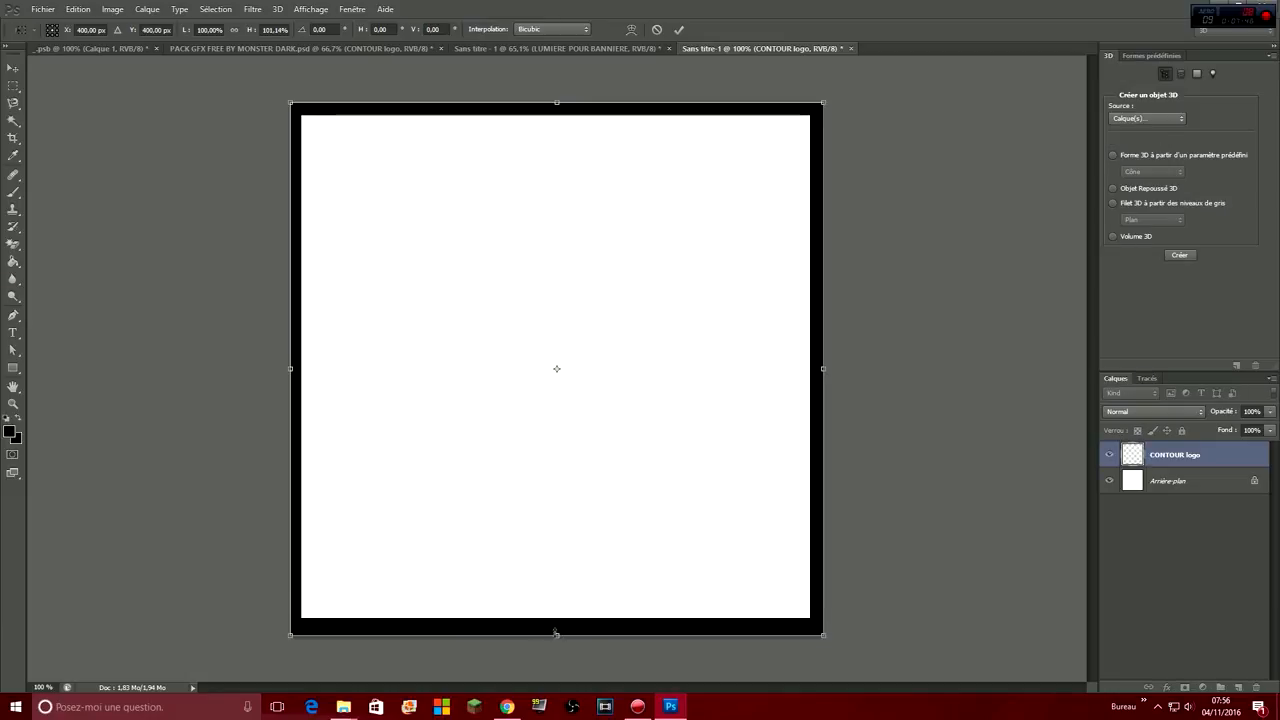
{"action": "left_click", "coordinate": [679, 29]}
{"action": "key", "text": "t"}
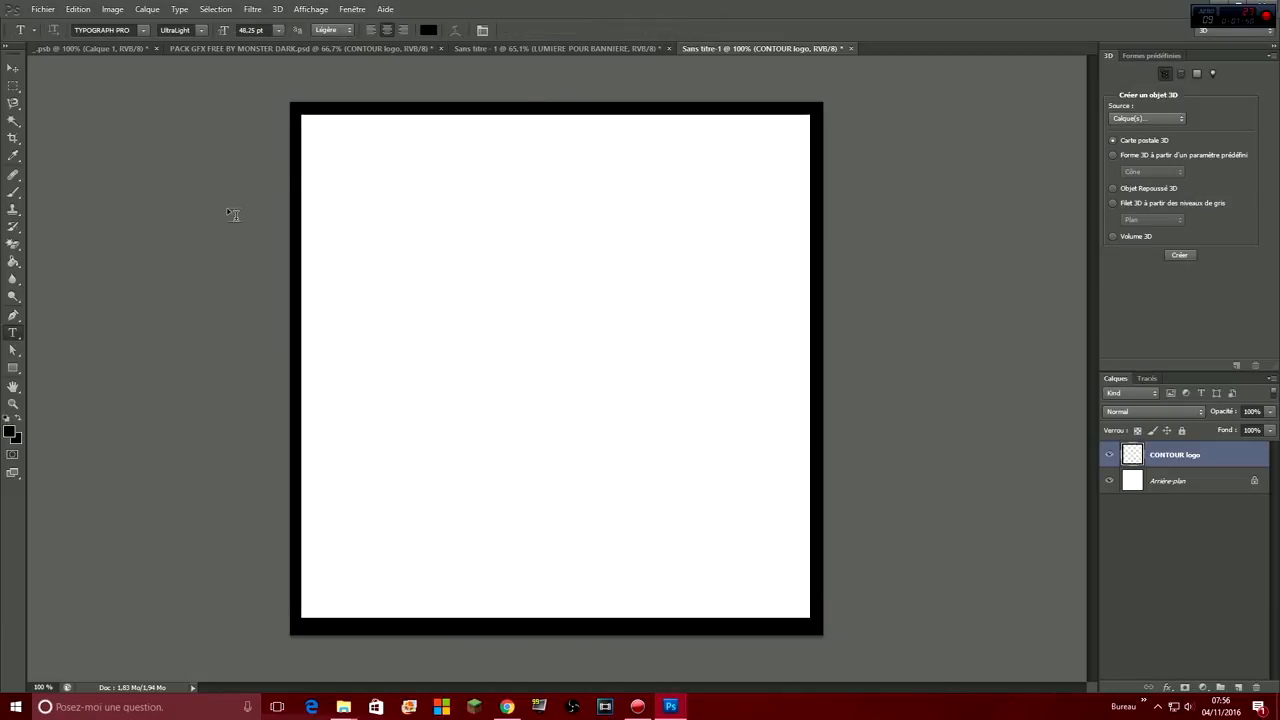
From the Sans titre - 1 banner, duplicate the horse layer Calque 1 and the large styled terra text together into Sans titre-1.
{"action": "left_click", "coordinate": [495, 49]}
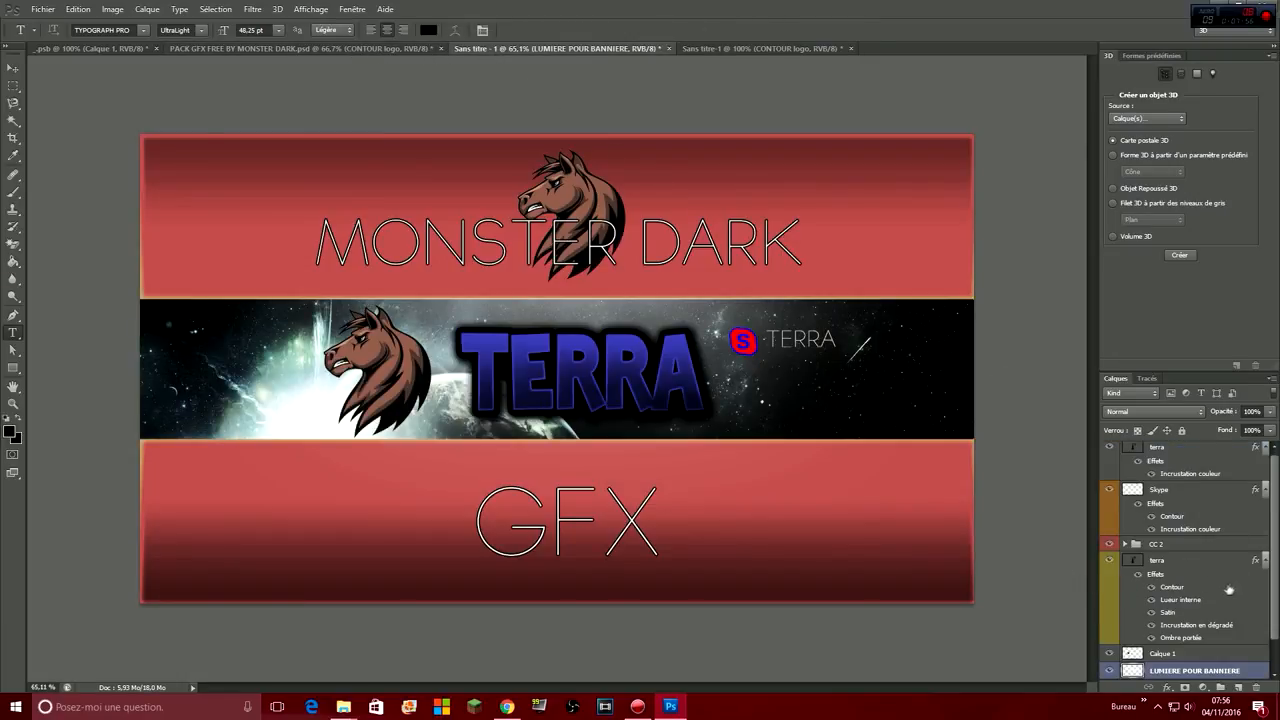
{"action": "scroll", "coordinate": [1185, 663], "scroll_direction": "down", "scroll_amount": 2}
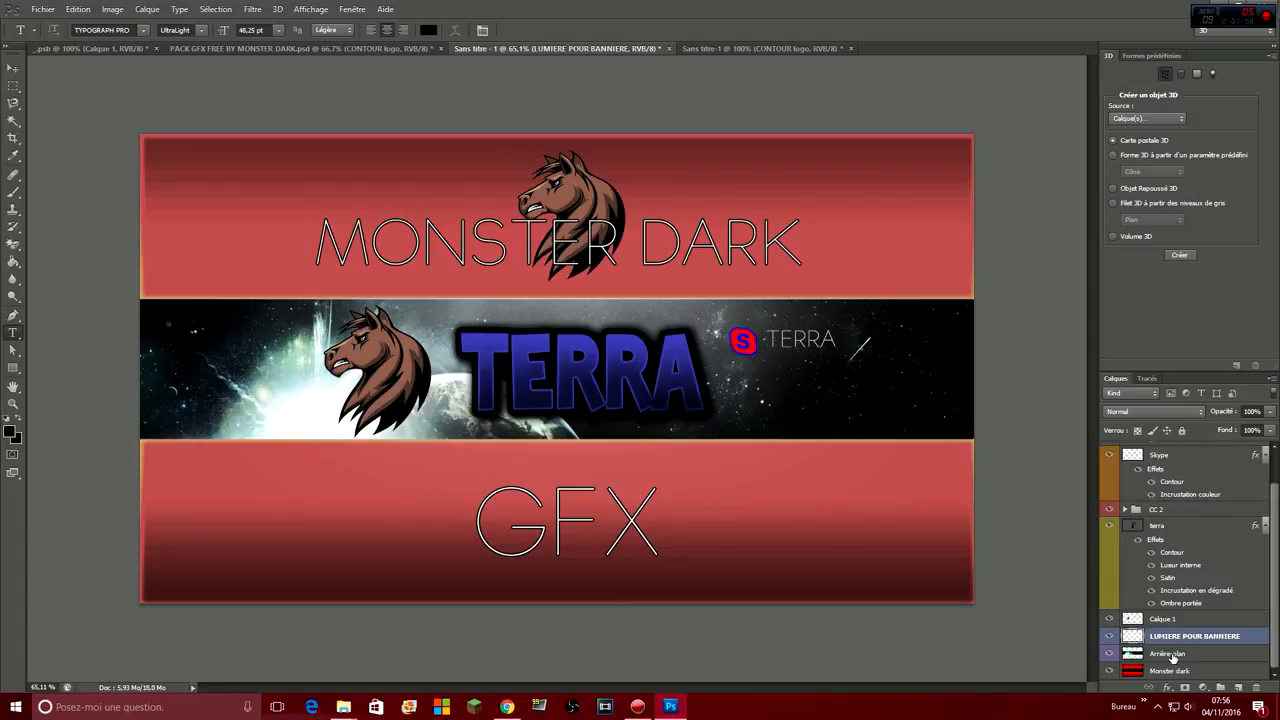
{"action": "left_click", "coordinate": [1187, 620]}
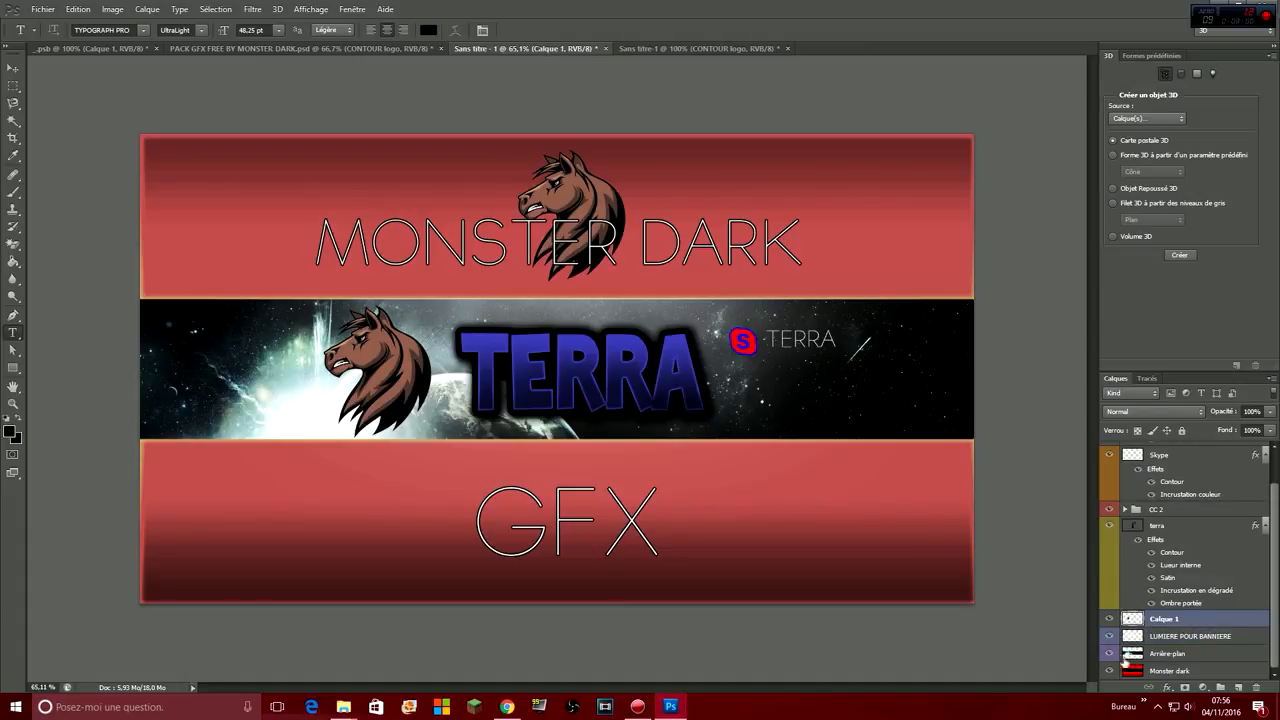
{"action": "left_click", "coordinate": [1177, 535]}
{"action": "scroll", "coordinate": [1176, 541], "scroll_direction": "up", "scroll_amount": 1}
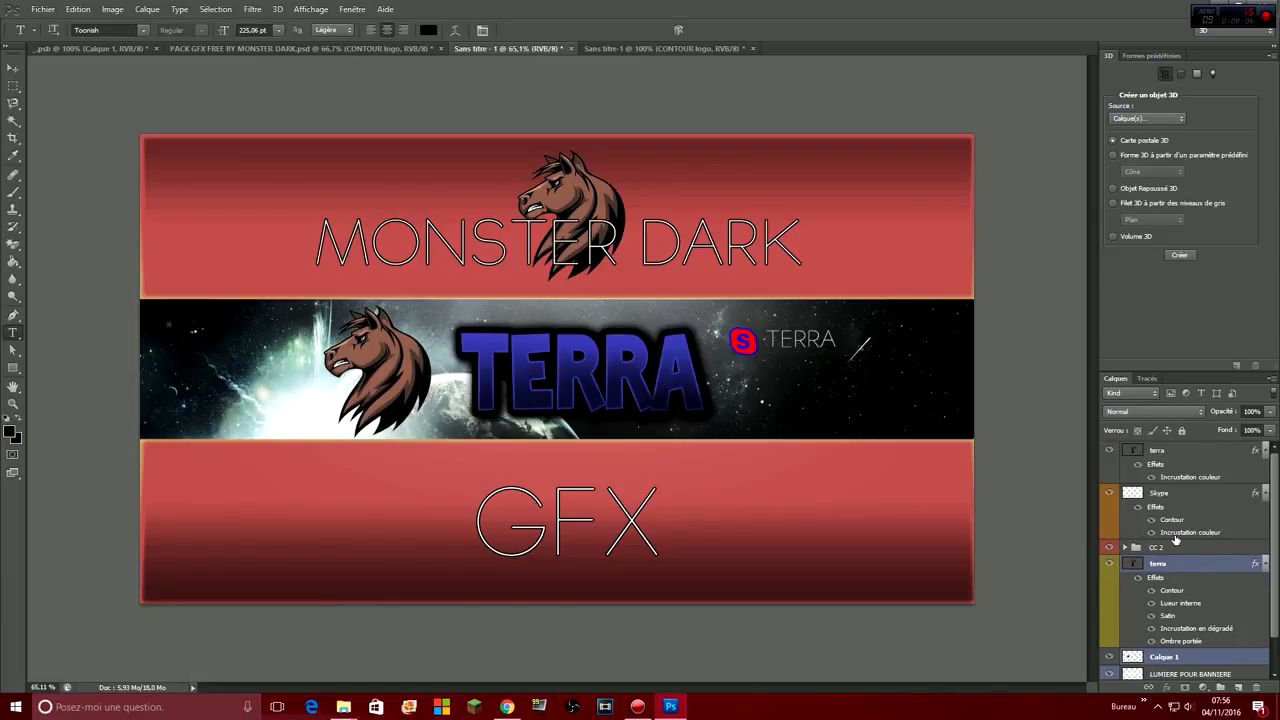
{"action": "scroll", "coordinate": [1176, 541], "scroll_direction": "down", "scroll_amount": 1}
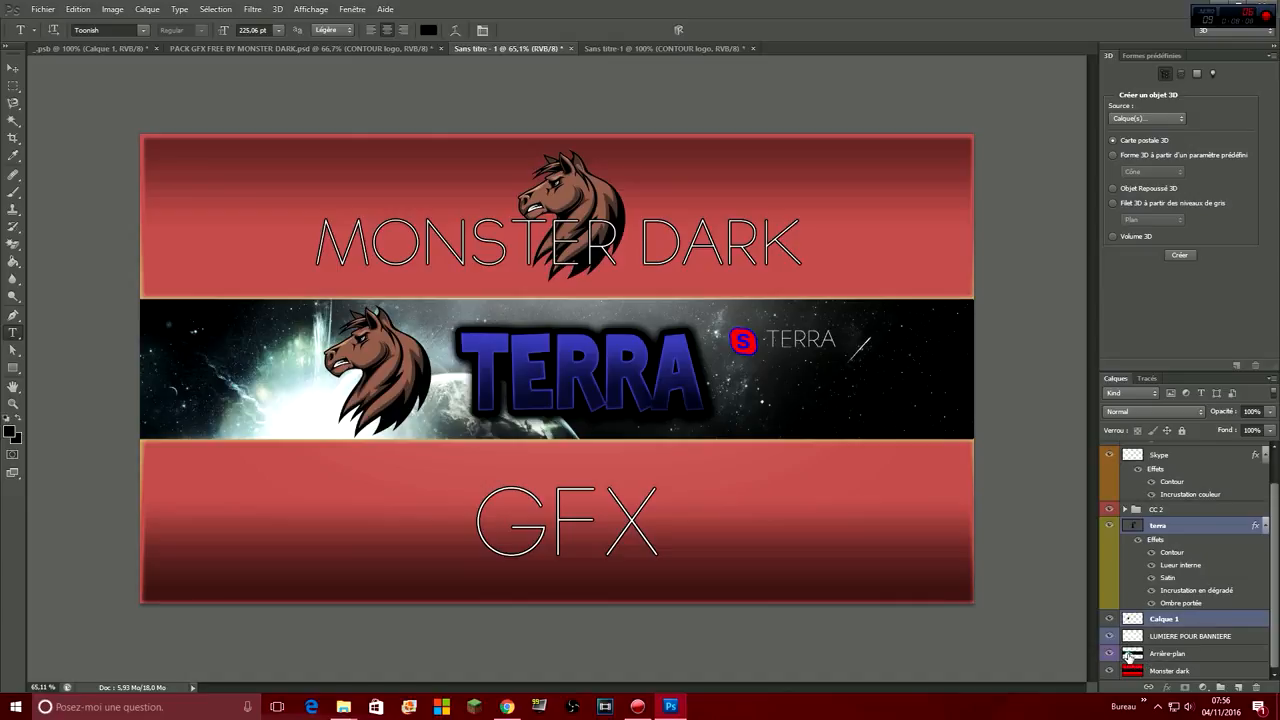
{"action": "right_click", "coordinate": [1185, 527]}
{"action": "left_click", "coordinate": [1177, 60]}
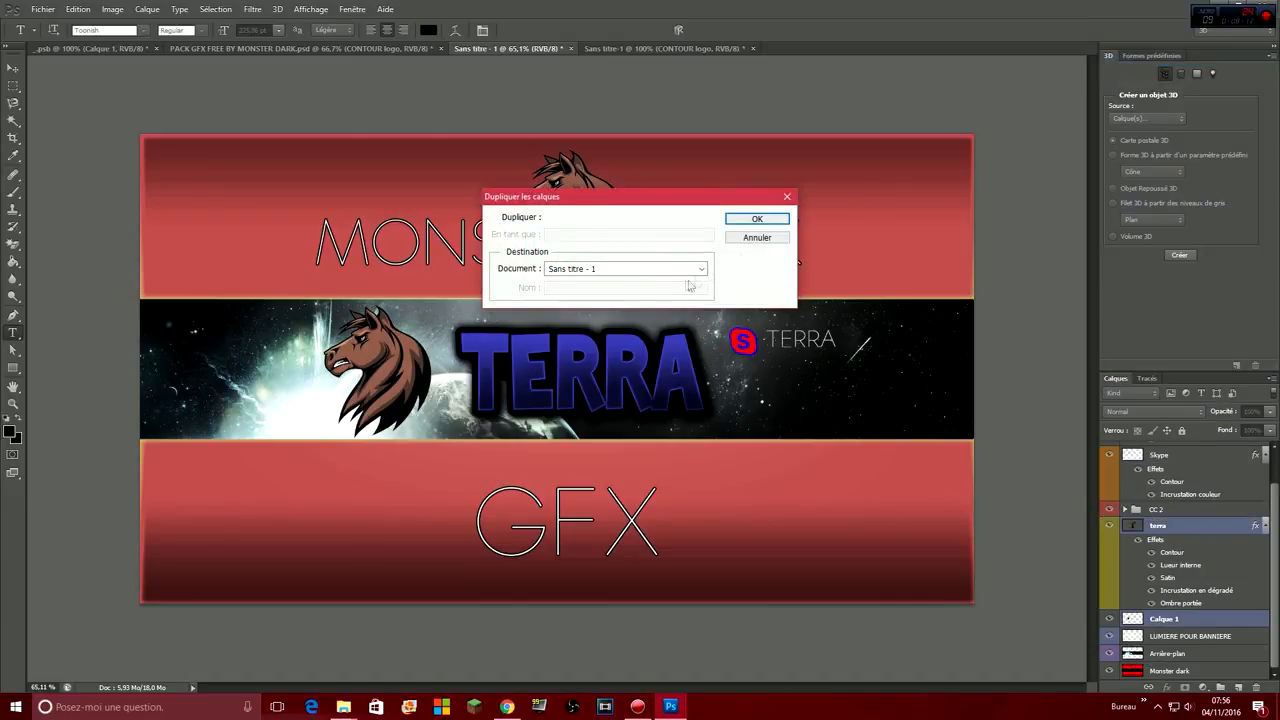
{"action": "left_click", "coordinate": [648, 272]}
{"action": "left_click", "coordinate": [609, 314]}
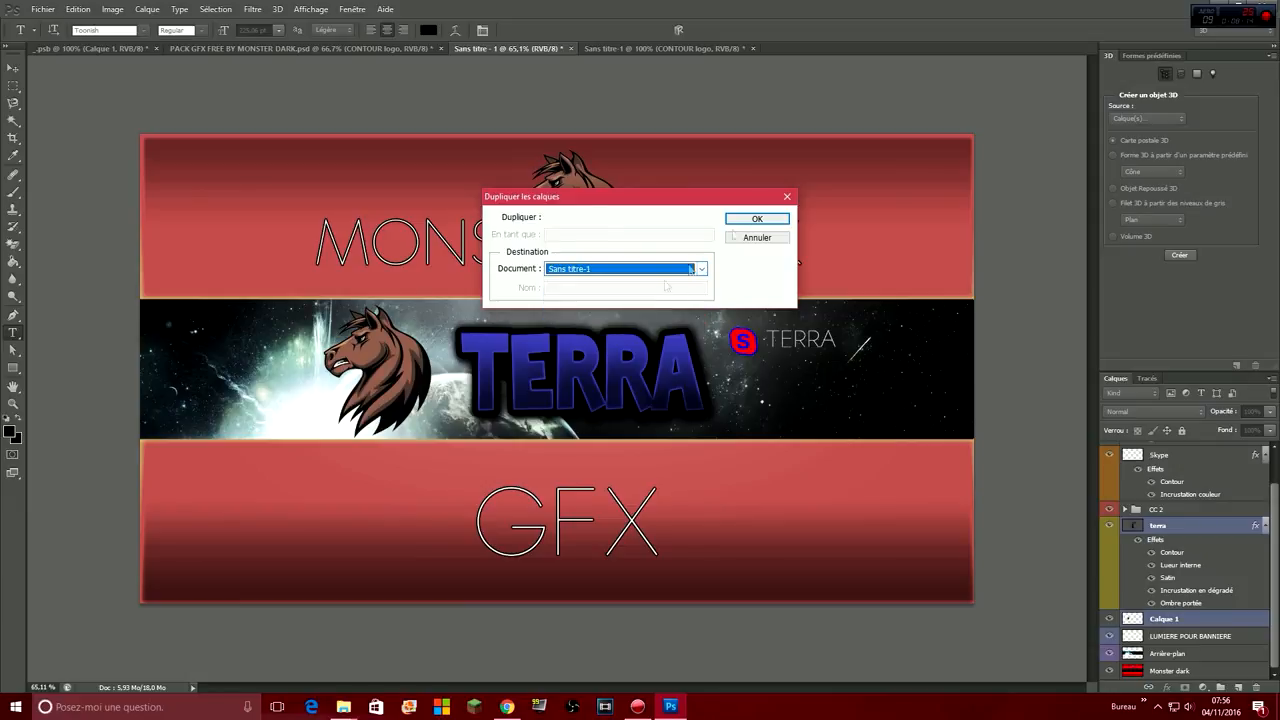
{"action": "left_click", "coordinate": [757, 218]}
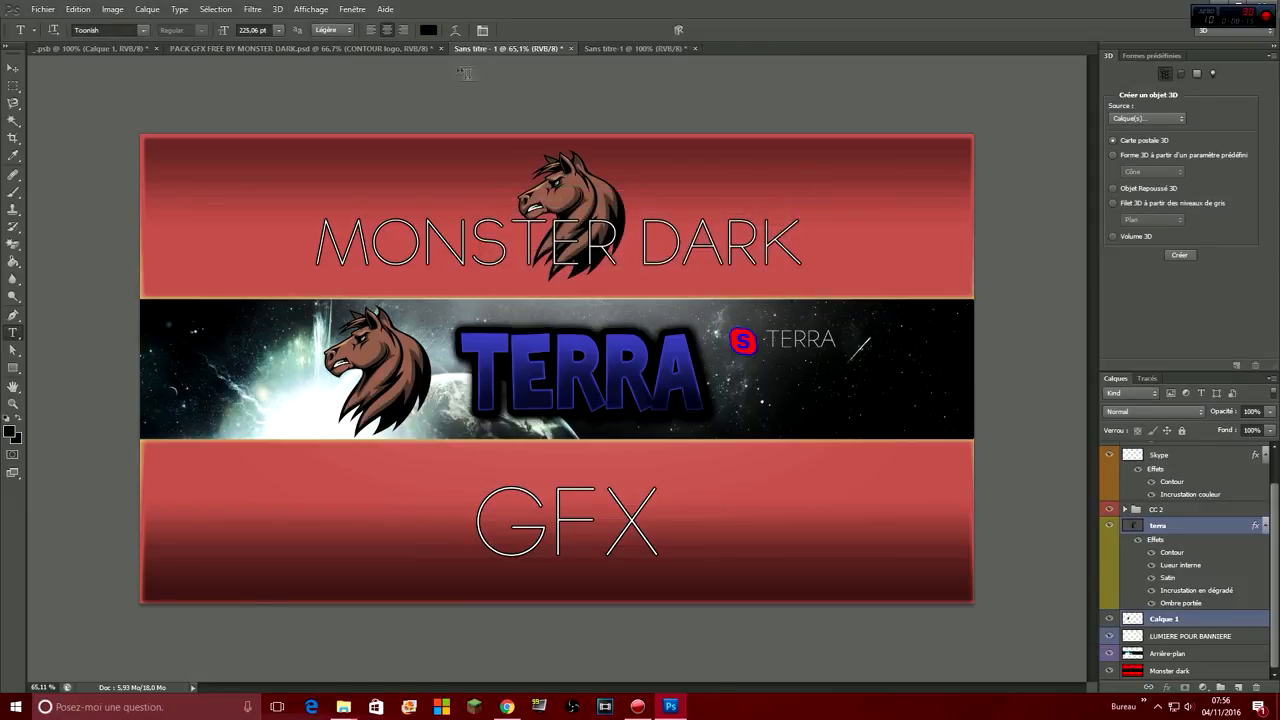
In the PACK GFX FREE document, show the Earth space wallpaper in the FOND D'ECRANS group and duplicate it into Sans titre-1.
{"action": "left_click", "coordinate": [362, 44]}
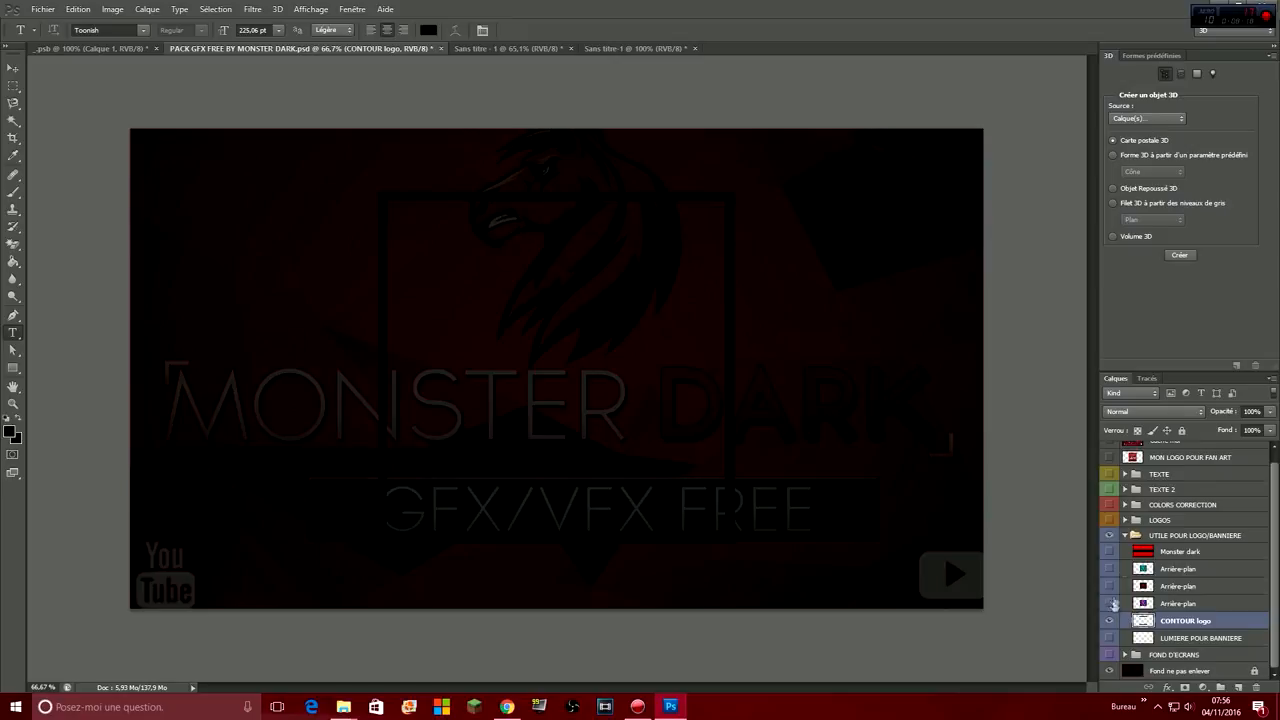
{"action": "left_click", "coordinate": [1124, 536]}
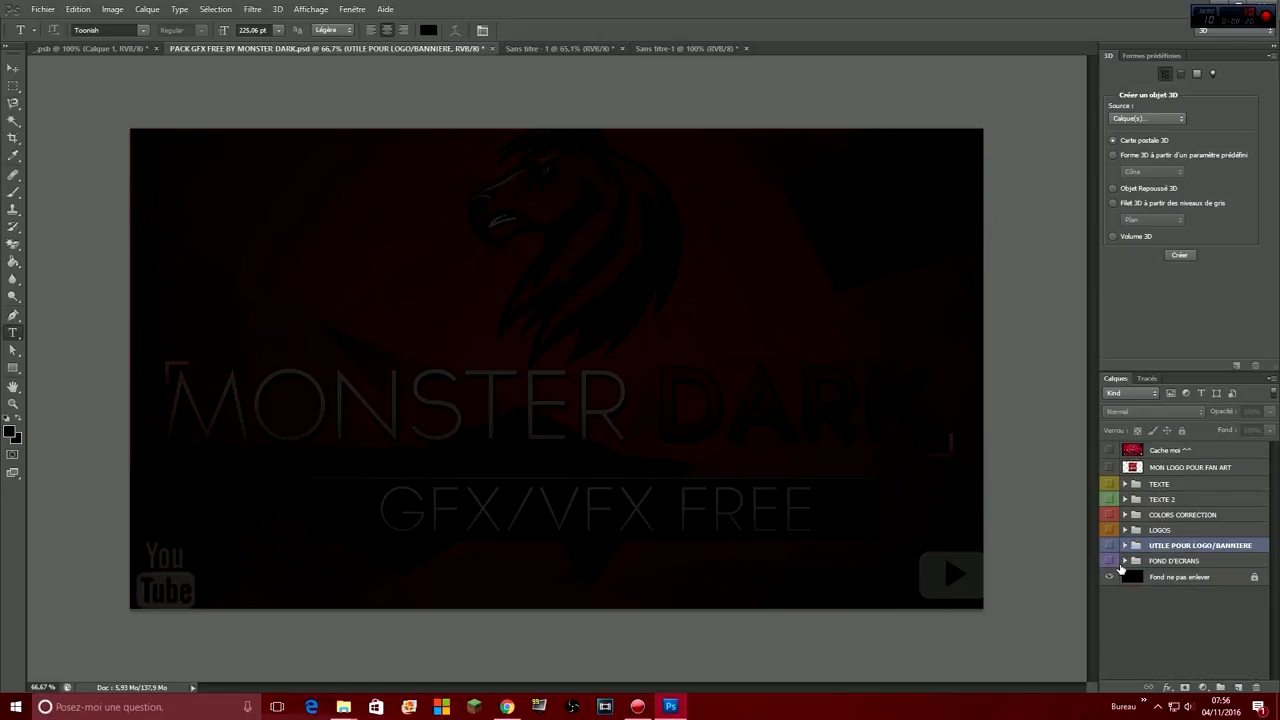
{"action": "left_click", "coordinate": [1124, 561]}
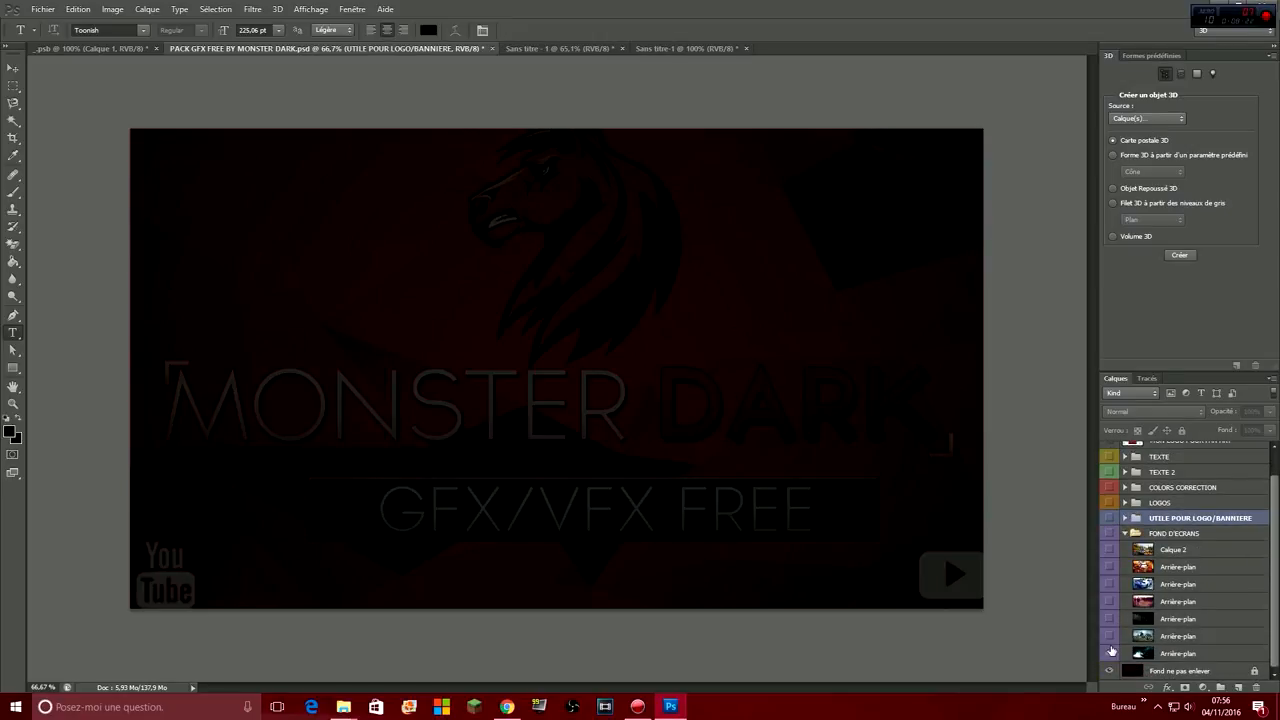
{"action": "left_click", "coordinate": [1163, 656]}
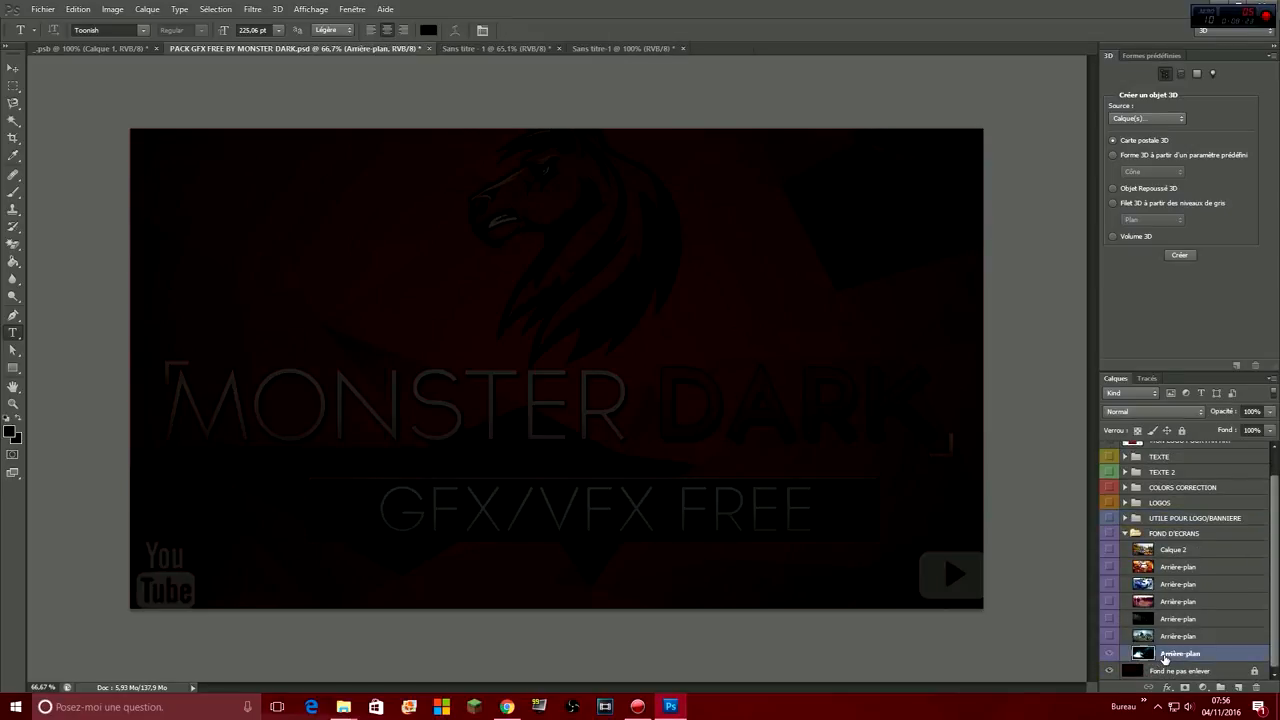
{"action": "left_click", "coordinate": [1111, 536]}
{"action": "right_click", "coordinate": [1180, 653]}
{"action": "left_click", "coordinate": [1160, 236]}
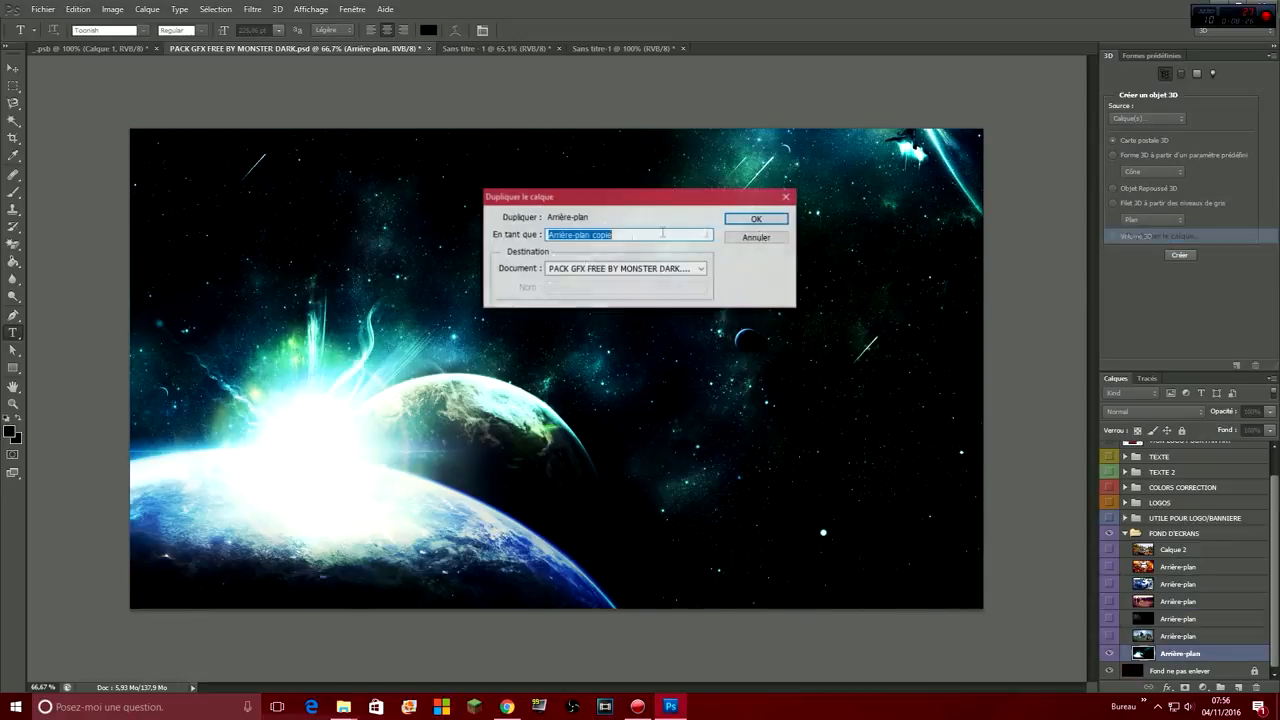
{"action": "left_click", "coordinate": [625, 268]}
{"action": "left_click", "coordinate": [600, 318]}
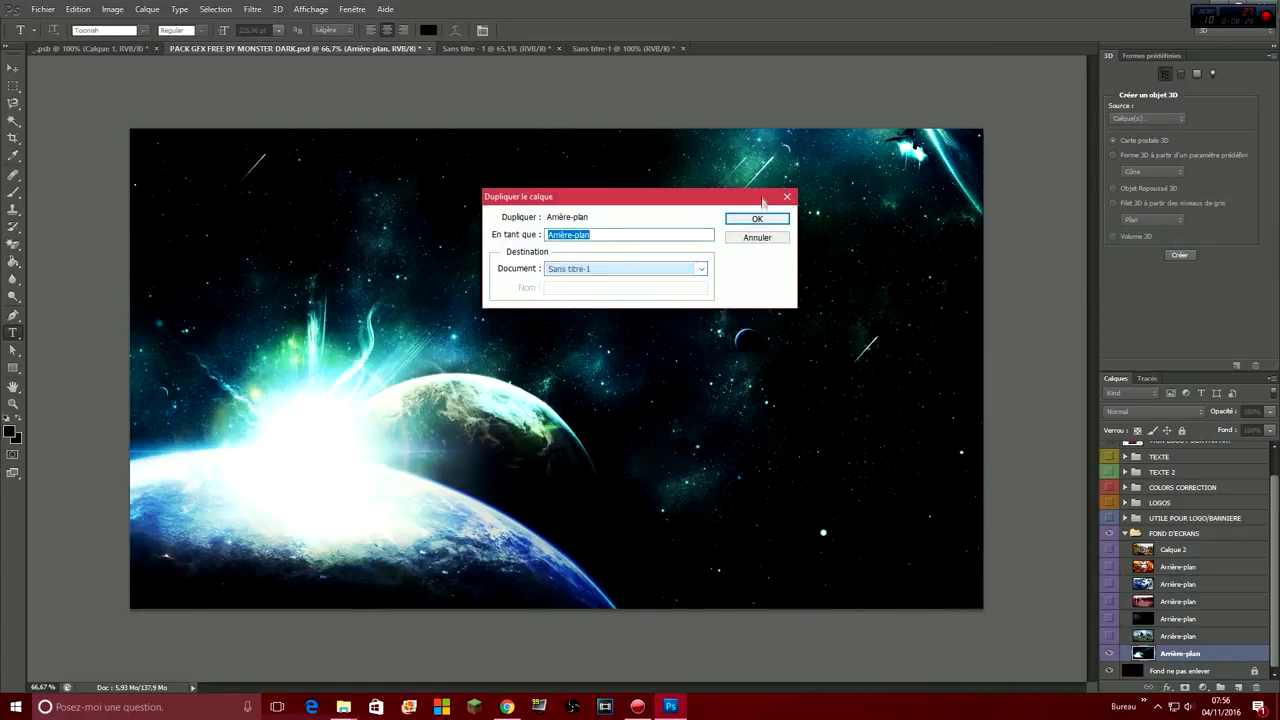
{"action": "left_click", "coordinate": [757, 218]}
In Sans titre-1, move the space wallpaper layer directly beneath the CONTOUR logo layer.
{"action": "left_click", "coordinate": [638, 48]}
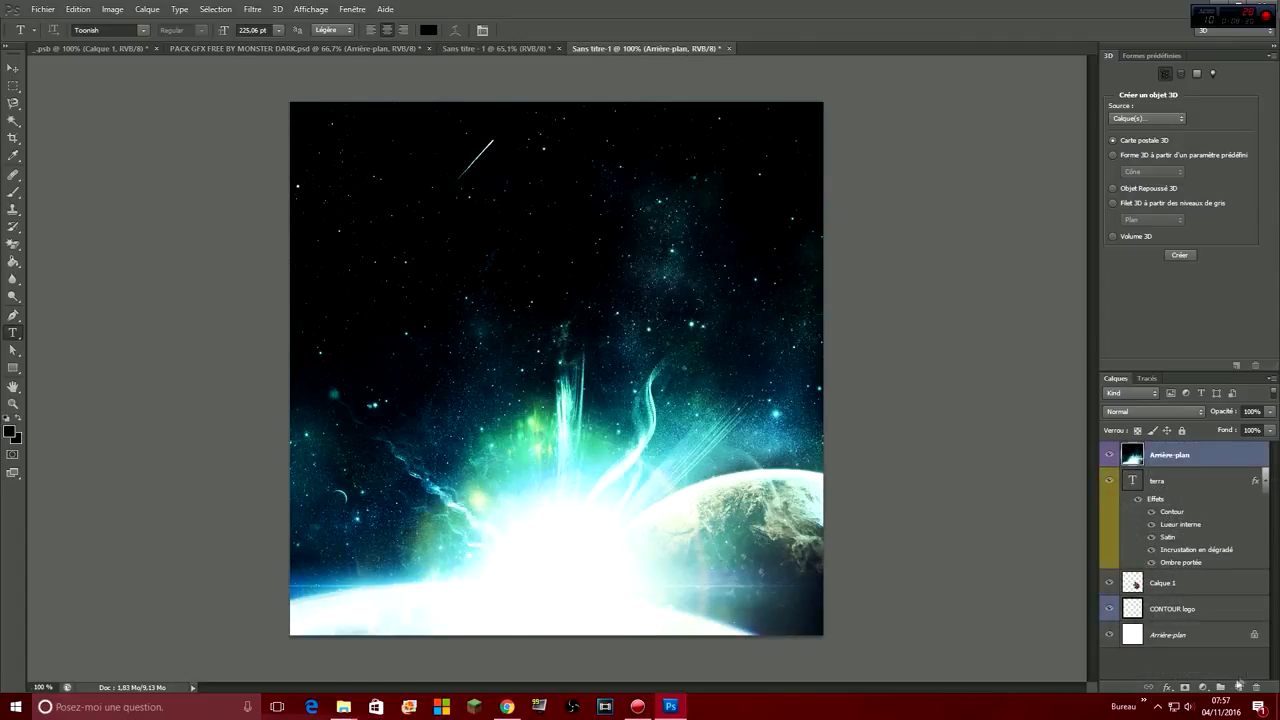
{"action": "left_click_drag", "start_coordinate": [1188, 464], "coordinate": [1142, 602]}
{"action": "scroll", "coordinate": [783, 390], "scroll_direction": "down", "scroll_amount": 3}
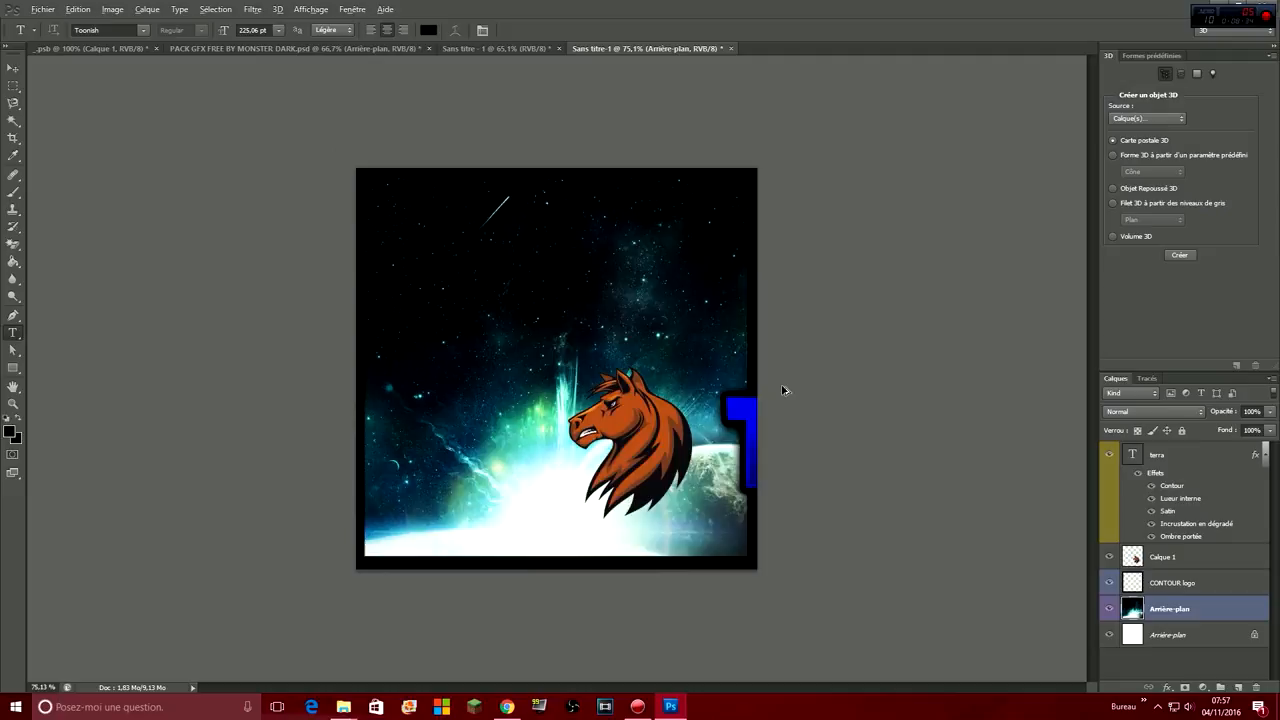
Scale the space wallpaper to about 69% and position it so it covers the whole square canvas.
{"action": "key", "text": "ctrl+t"}
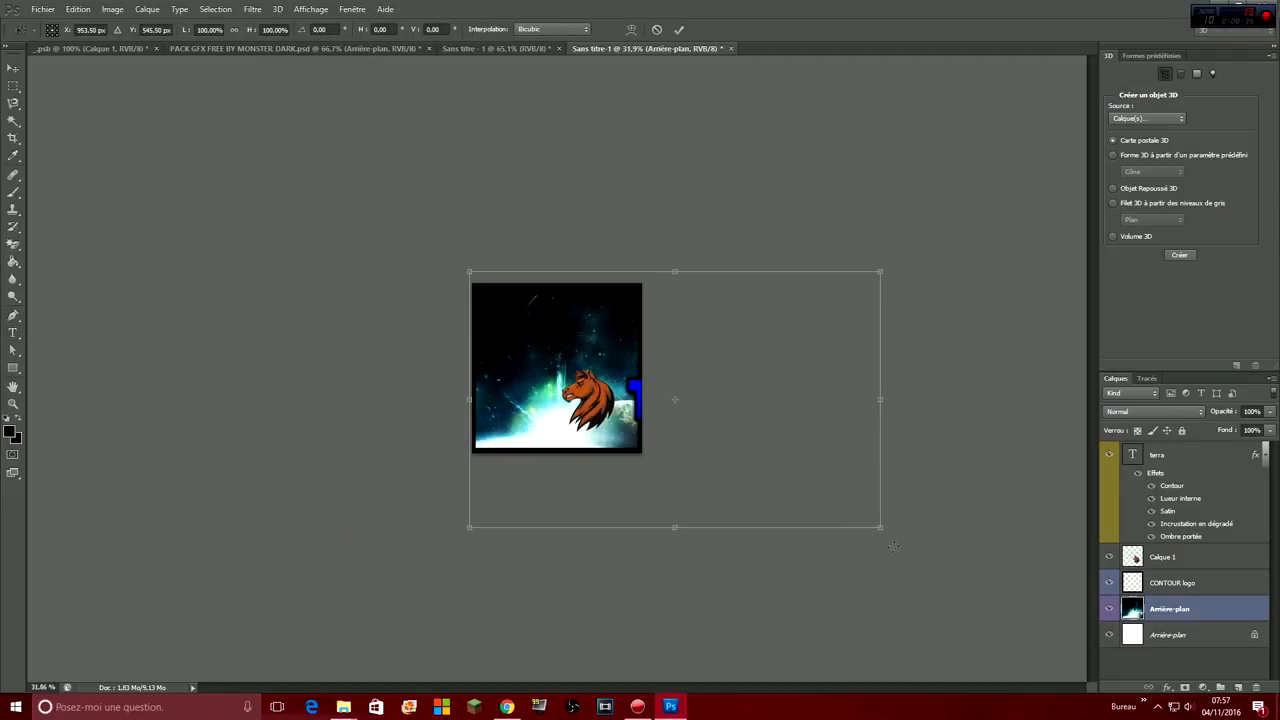
{"action": "left_click_drag", "start_coordinate": [881, 532], "coordinate": [791, 425]}
{"action": "left_click_drag", "start_coordinate": [769, 270], "coordinate": [753, 281]}
{"action": "left_click_drag", "start_coordinate": [692, 356], "coordinate": [643, 352]}
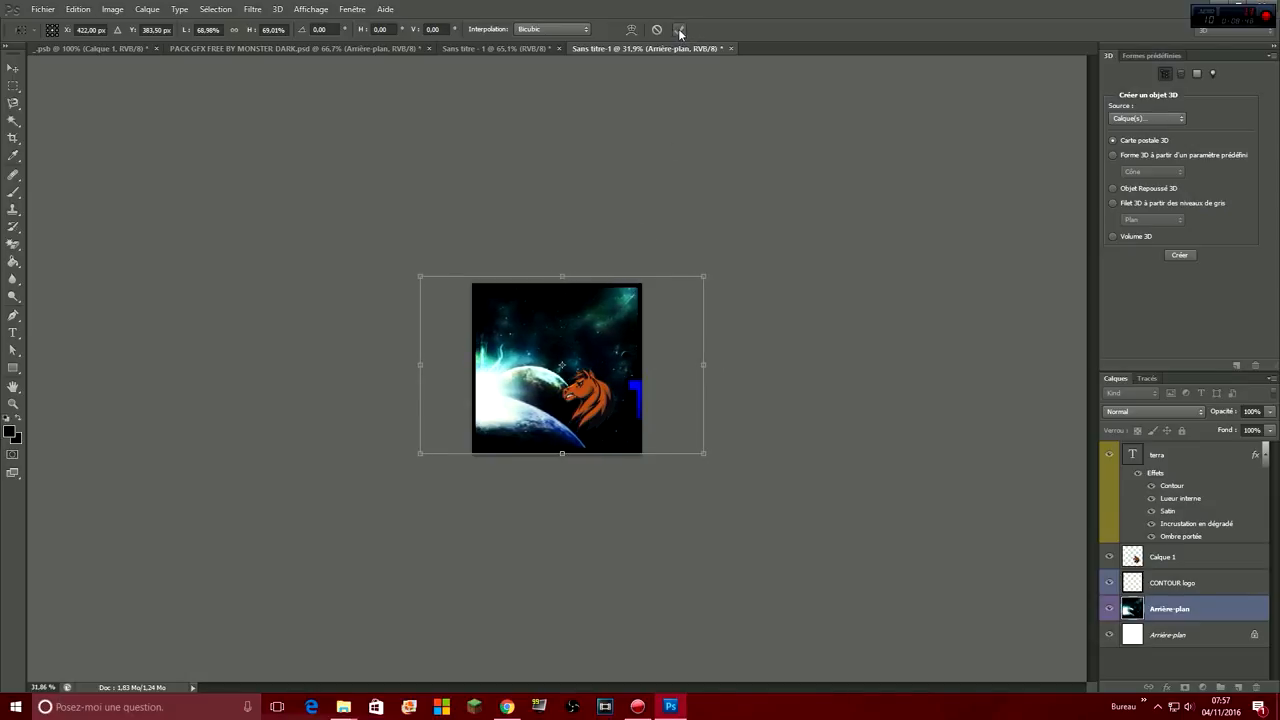
{"action": "left_click", "coordinate": [678, 29]}
{"action": "scroll", "coordinate": [491, 446], "scroll_direction": "up", "scroll_amount": 7}
{"action": "scroll", "coordinate": [491, 446], "scroll_direction": "up", "scroll_amount": 2}
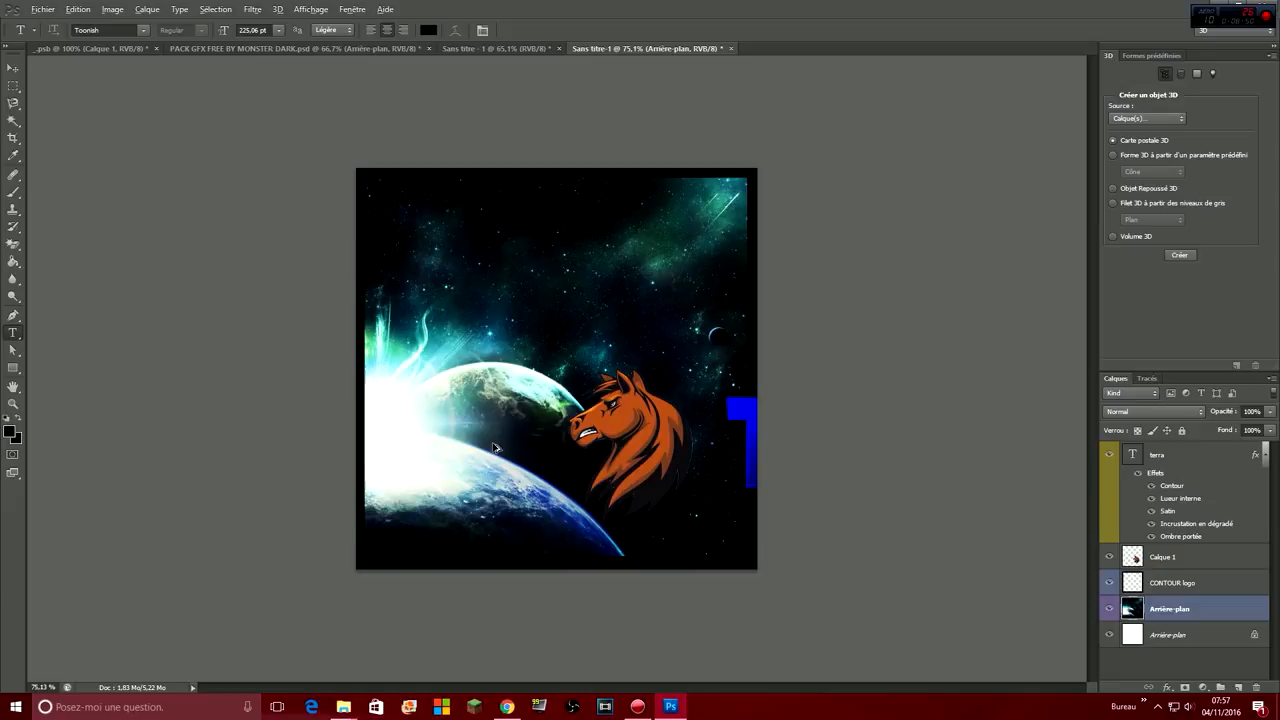
Select the horse layer Calque 1 together with the space wallpaper and shift both slightly to the left.
{"action": "left_click", "coordinate": [1177, 556], "text": "ctrl"}
{"action": "key", "text": "ctrl+t"}
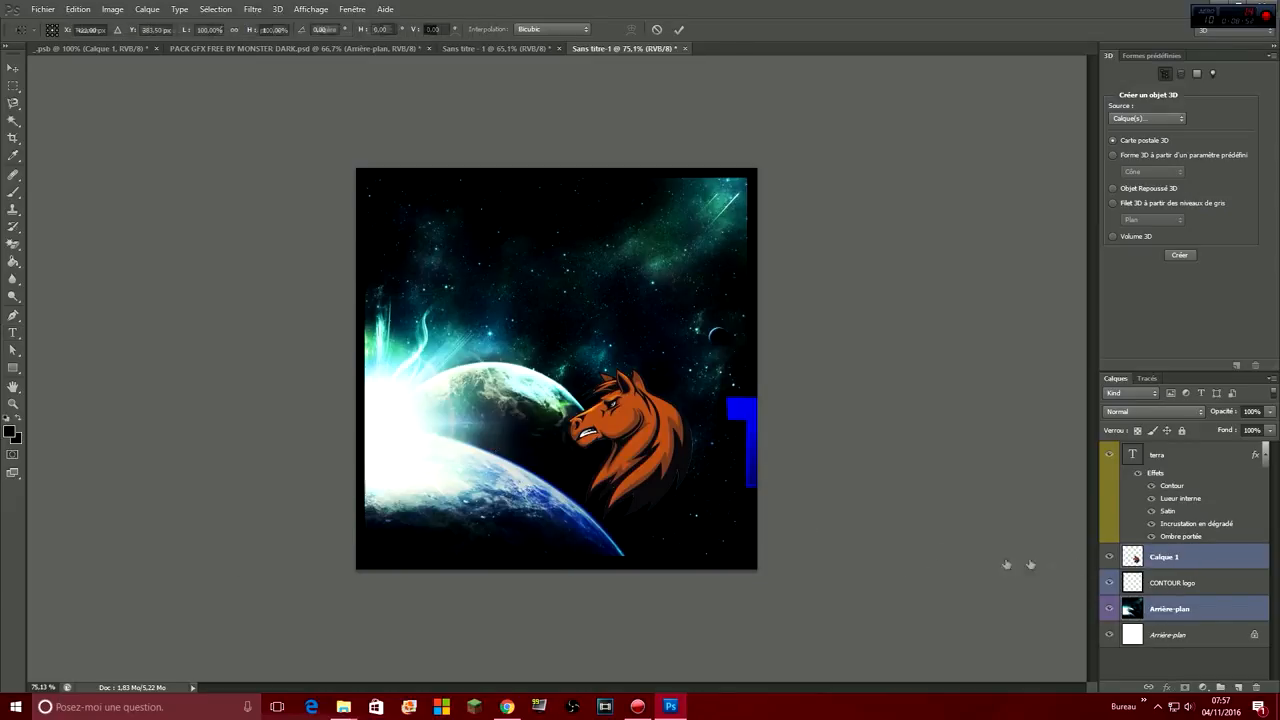
{"action": "left_click", "coordinate": [678, 29]}
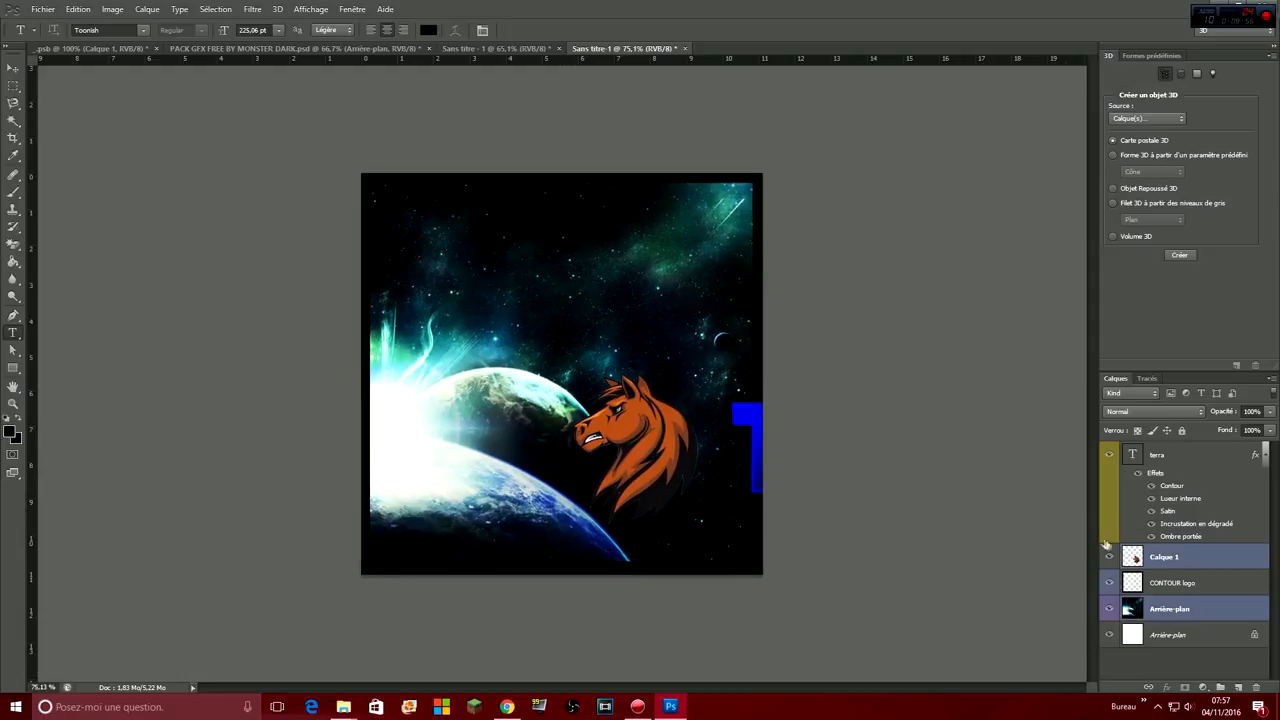
{"action": "key", "text": "ctrl+t"}
{"action": "mouse_move", "coordinate": [838, 487]}
{"action": "left_mouse_down"}
{"action": "mouse_move", "coordinate": [822, 460]}
{"action": "mouse_move", "coordinate": [824, 489]}
{"action": "left_mouse_up"}
{"action": "left_click", "coordinate": [679, 33]}
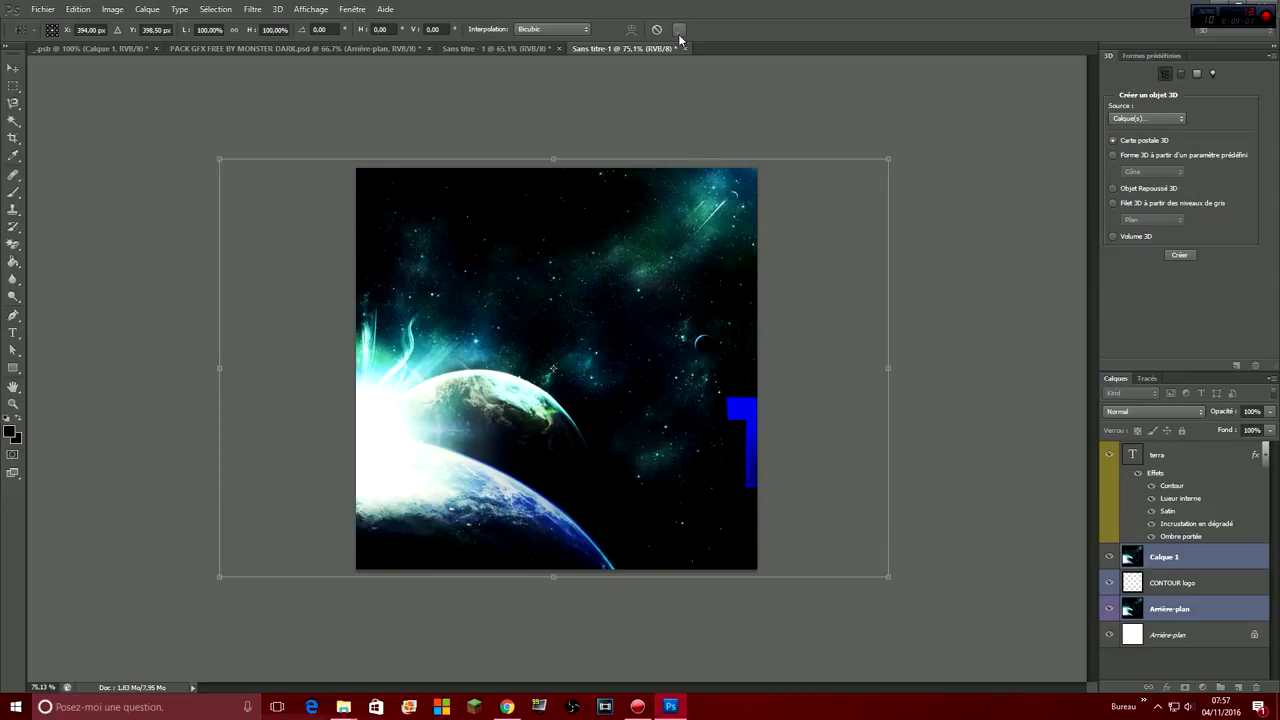
Move the horse alone to the upper middle of the canvas and enlarge it to about 140%.
{"action": "left_click", "coordinate": [1205, 580]}
{"action": "left_click", "coordinate": [1205, 558]}
{"action": "key", "text": "ctrl+t"}
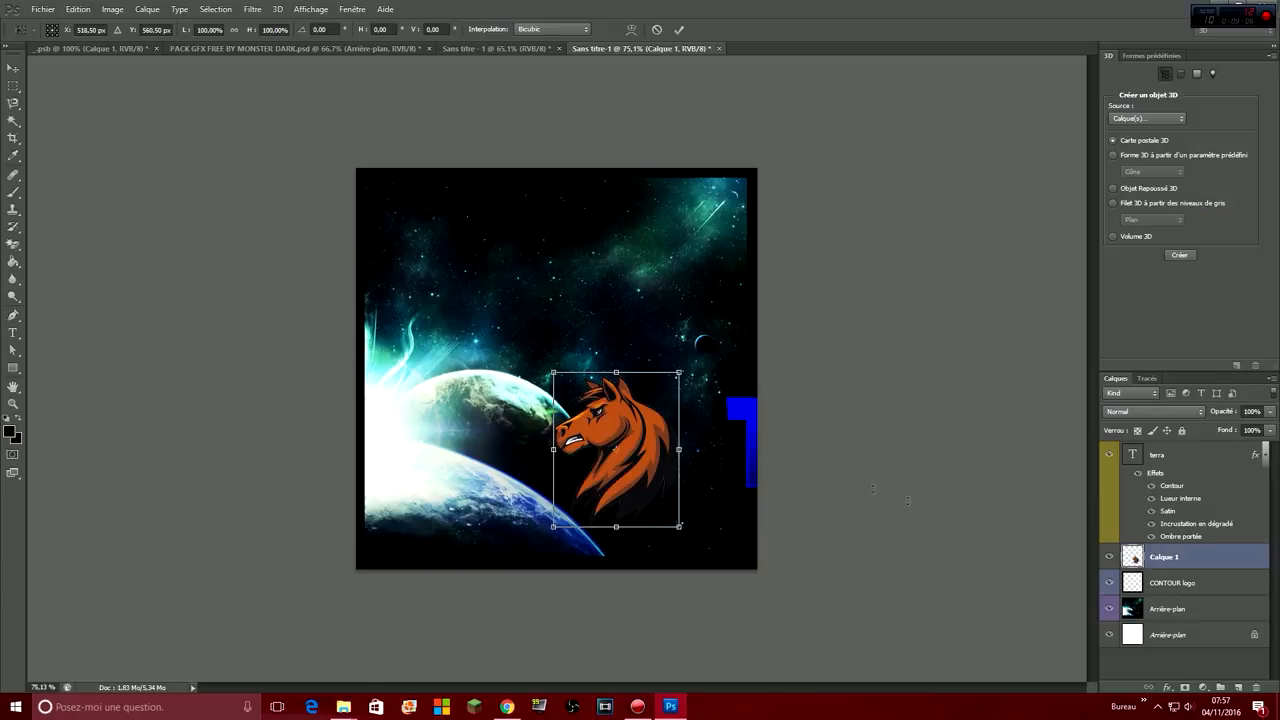
{"action": "left_click_drag", "start_coordinate": [595, 430], "coordinate": [533, 243]}
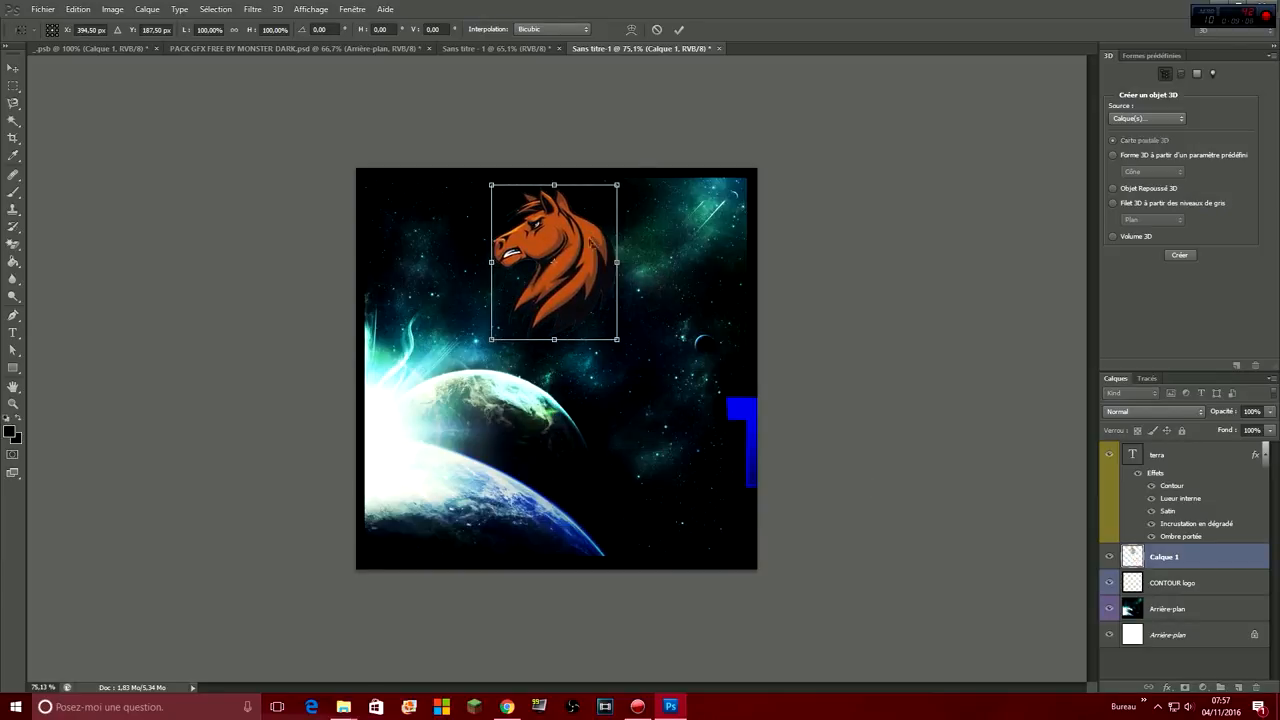
{"action": "left_click_drag", "start_coordinate": [616, 340], "coordinate": [667, 402]}
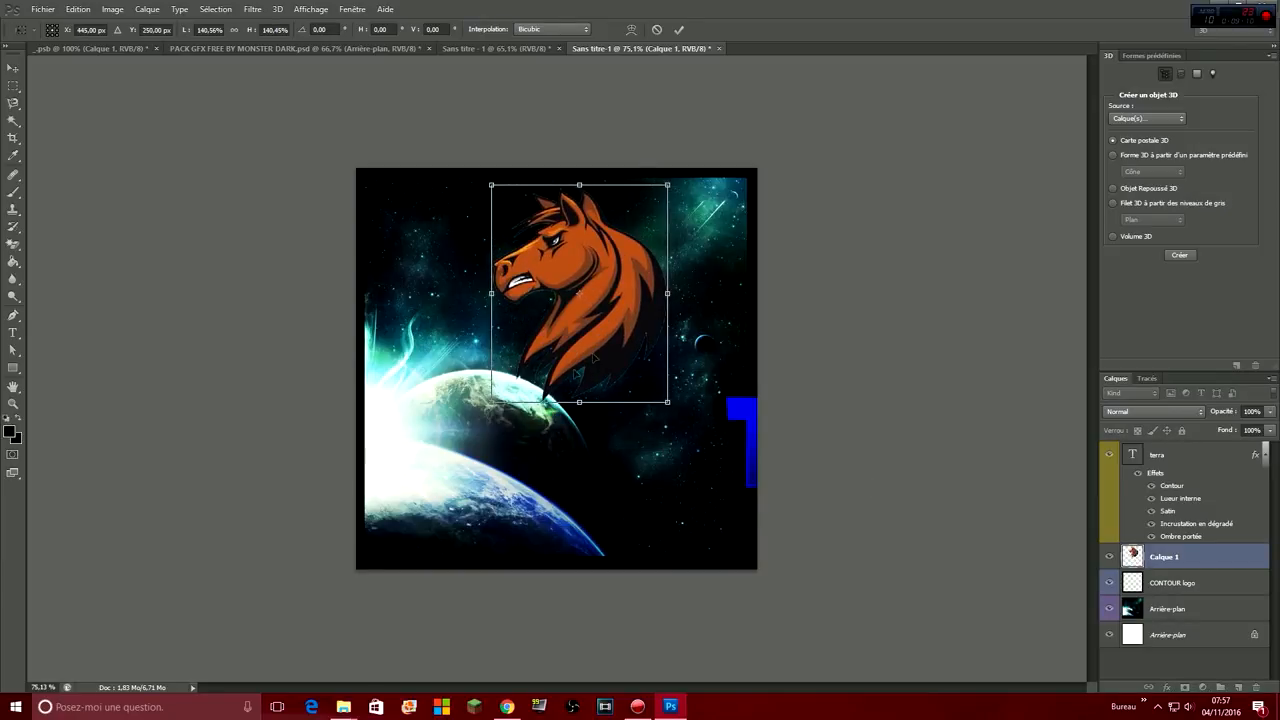
{"action": "left_click_drag", "start_coordinate": [618, 346], "coordinate": [602, 342]}
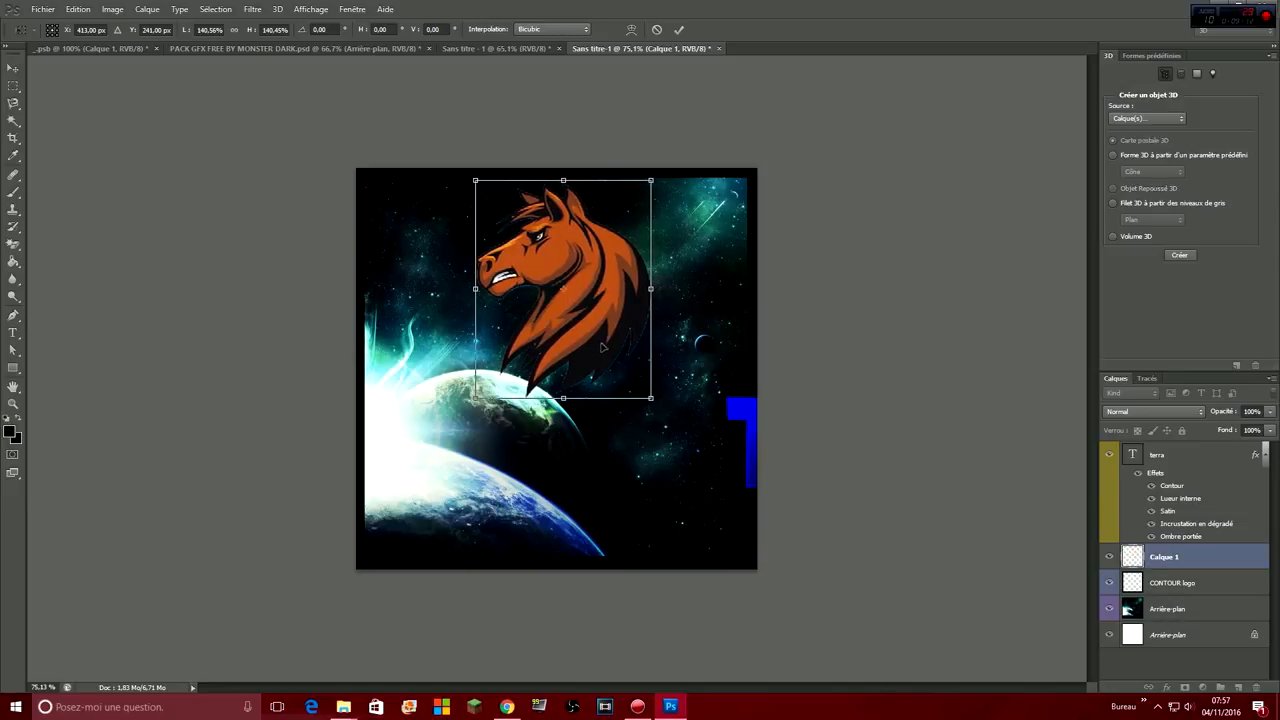
{"action": "left_click", "coordinate": [678, 29]}
{"action": "key", "text": "t"}
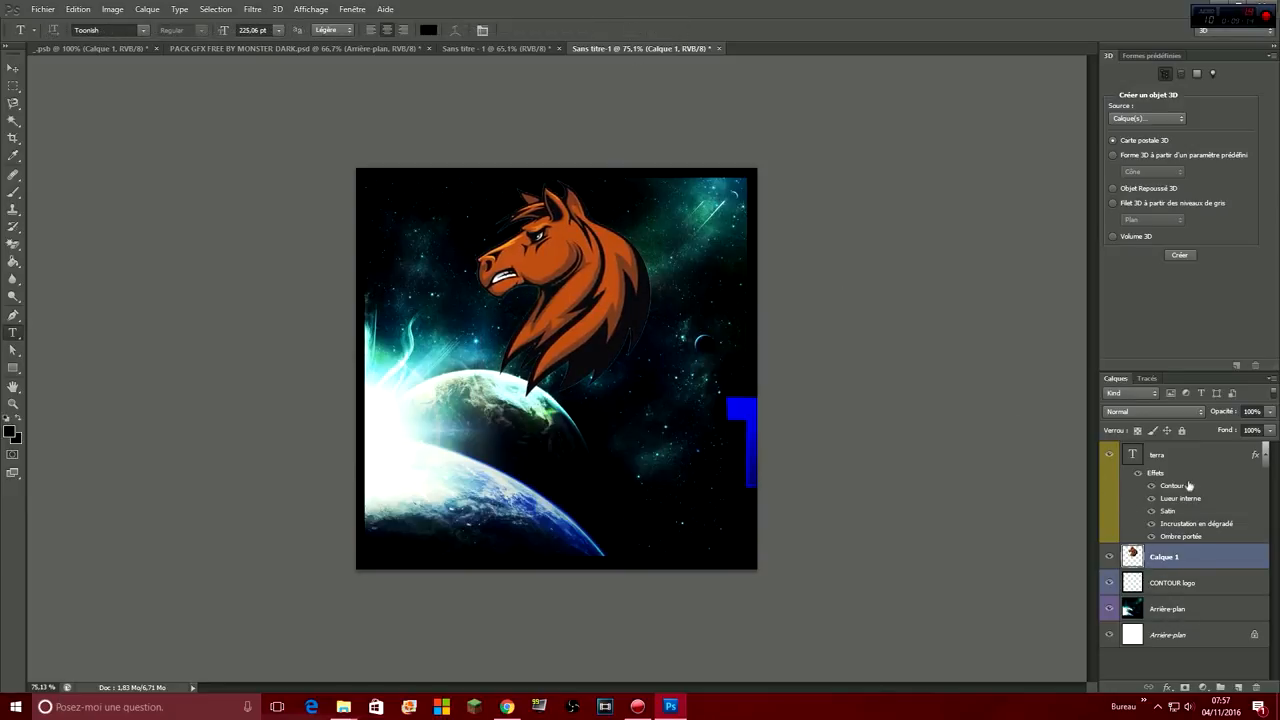
Move the terra text onto the canvas, centred beneath the horse.
{"action": "left_click", "coordinate": [1199, 455]}
{"action": "key", "text": "ctrl+t"}
{"action": "left_click_drag", "start_coordinate": [937, 471], "coordinate": [632, 489]}
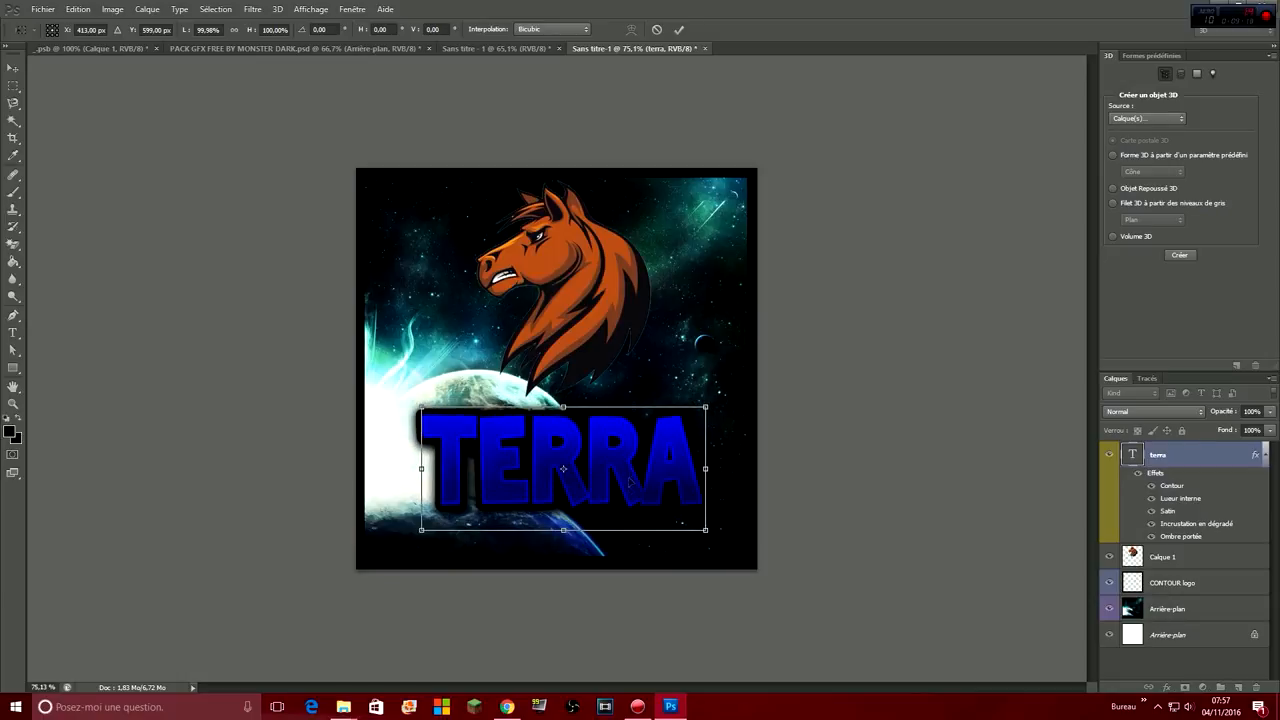
{"action": "left_click", "coordinate": [678, 29]}
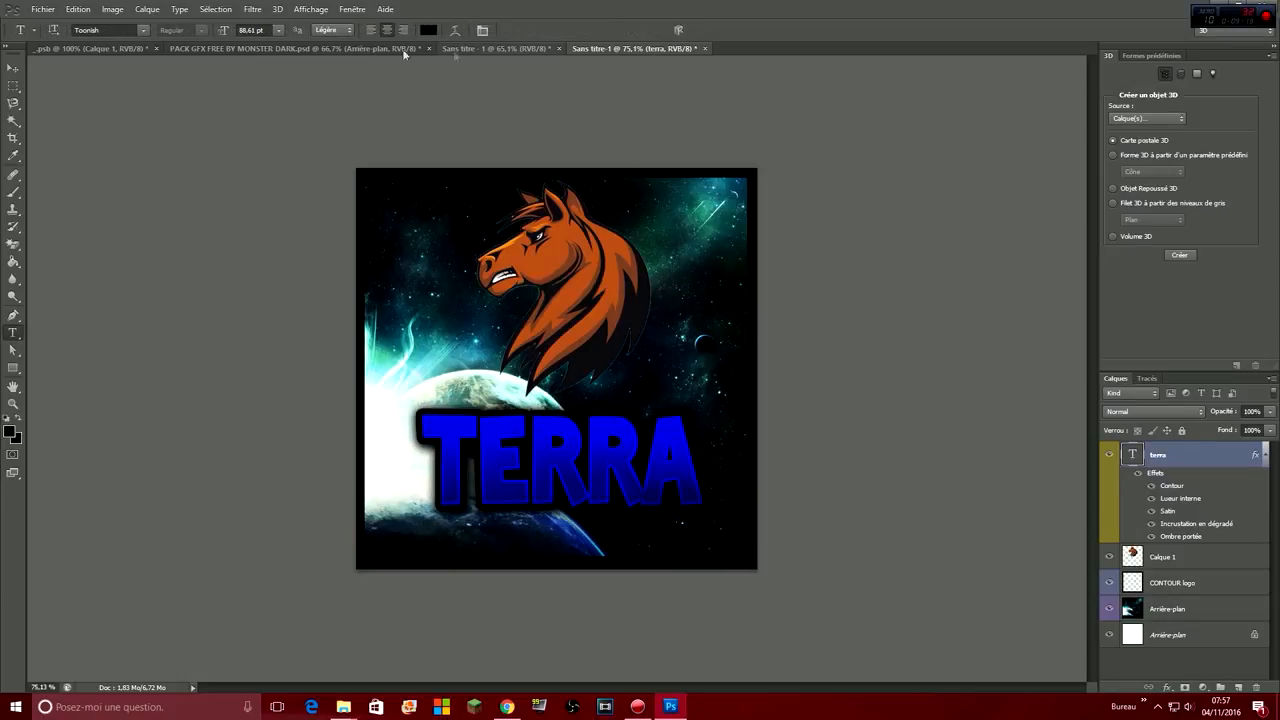
In the PACK GFX FREE document, hide the FOND D'ECRANS group and show the turquoise sunburst background in UTILE POUR LOGO/BANNIERE.
{"action": "left_click", "coordinate": [330, 46]}
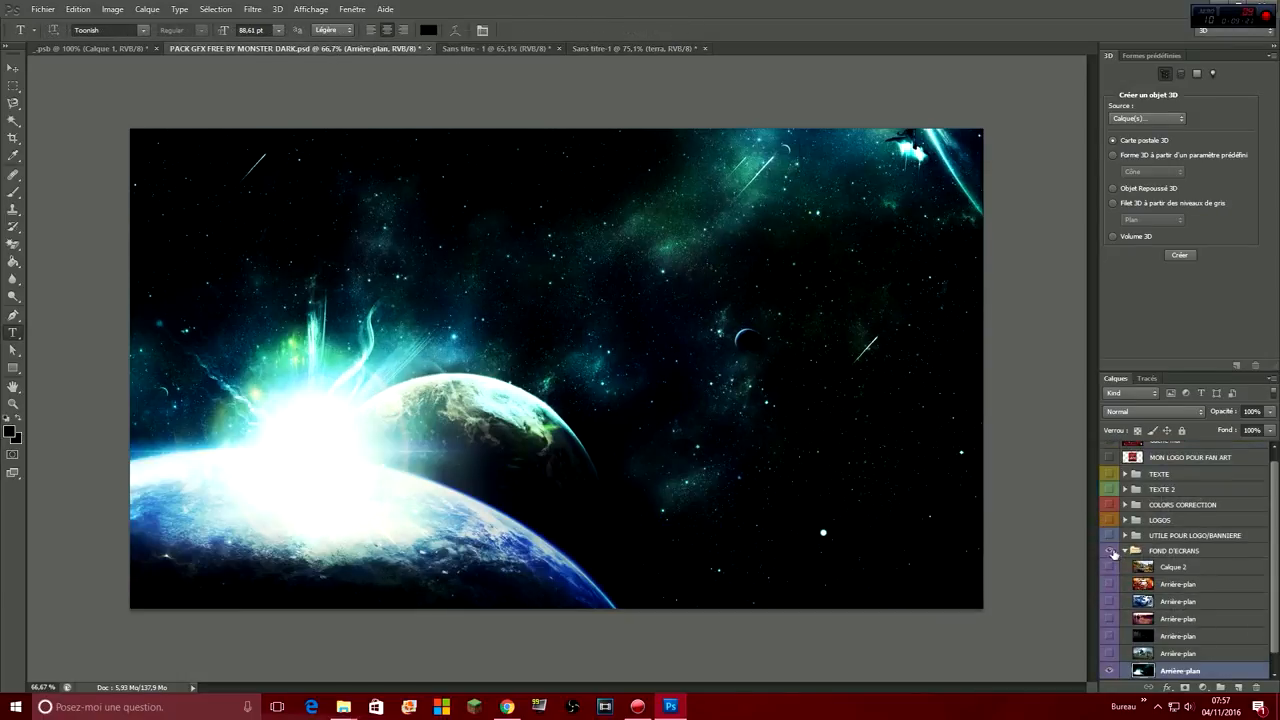
{"action": "left_click", "coordinate": [1111, 553]}
{"action": "left_click", "coordinate": [1122, 551]}
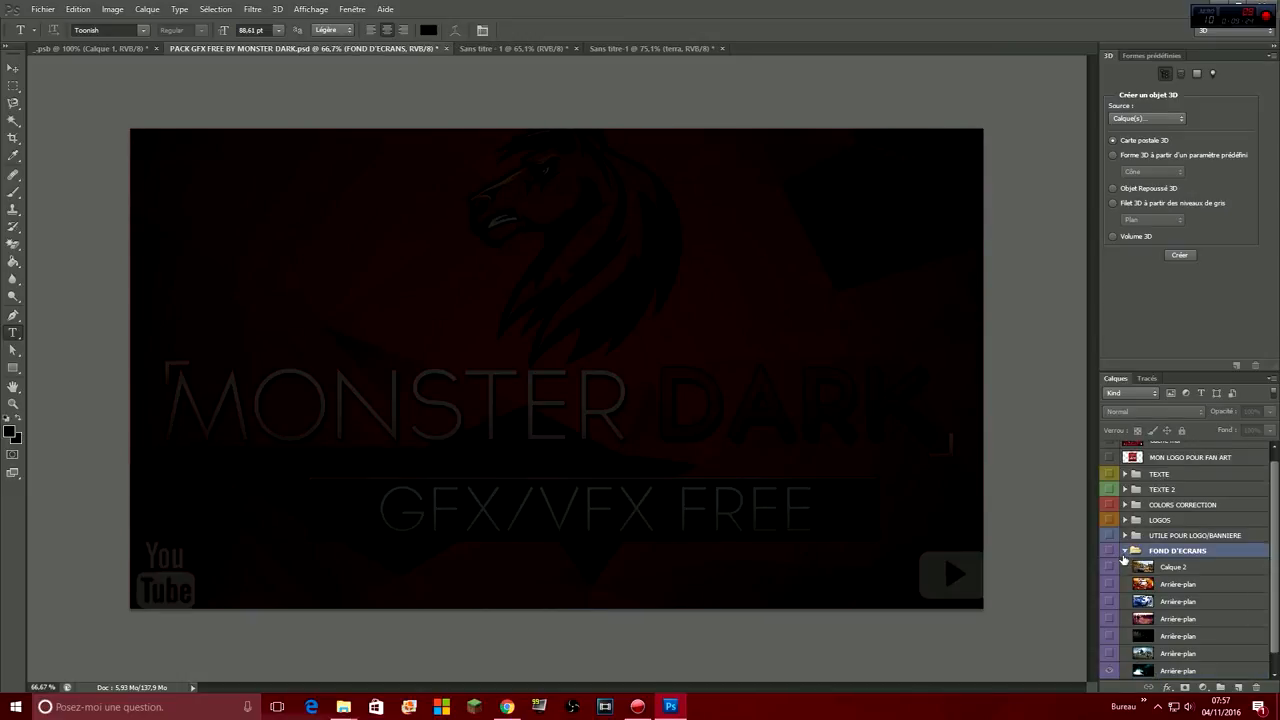
{"action": "left_click", "coordinate": [1125, 551]}
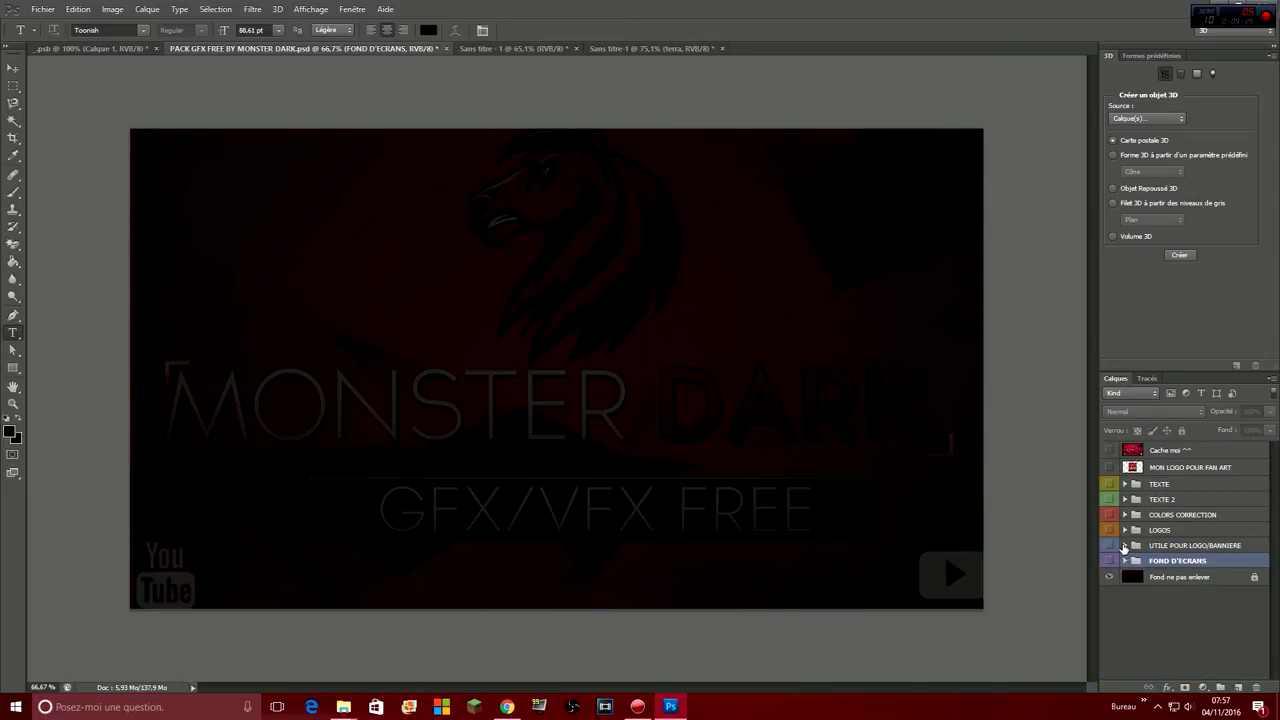
{"action": "left_click", "coordinate": [1124, 545]}
{"action": "left_click", "coordinate": [1108, 580]}
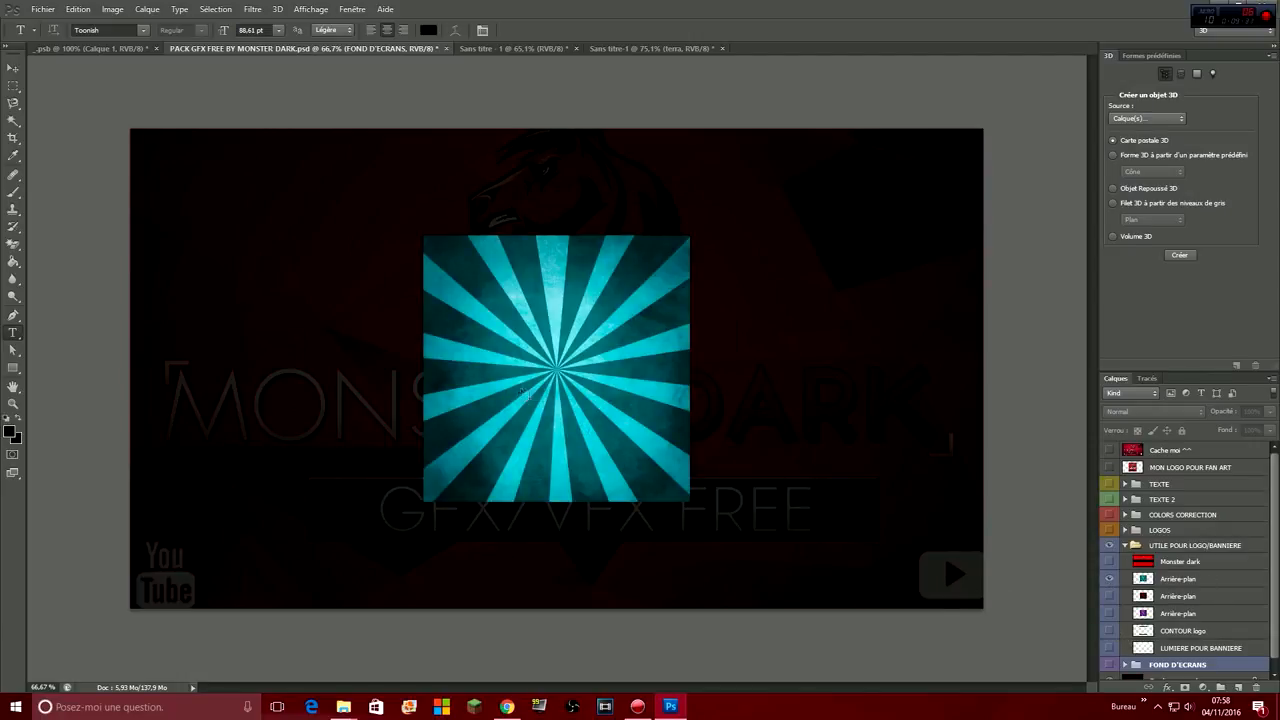
{"action": "right_click", "coordinate": [1190, 587]}
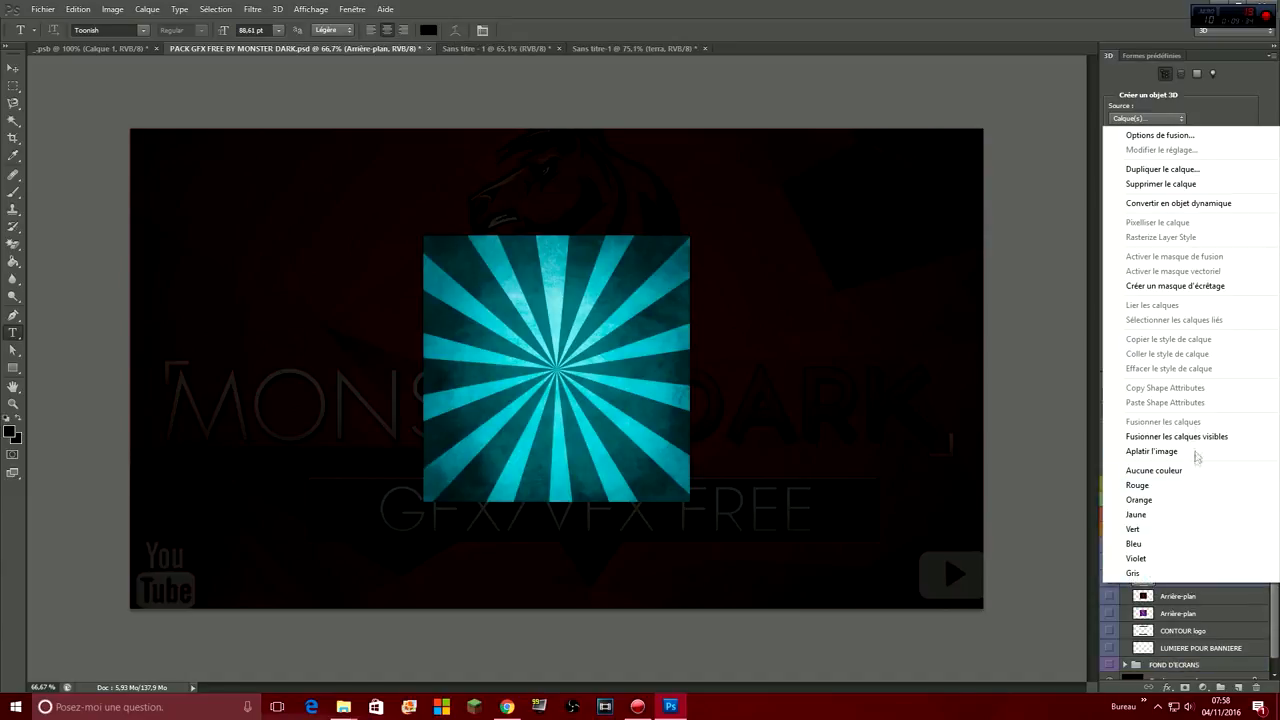
{"action": "left_click", "coordinate": [1161, 183]}
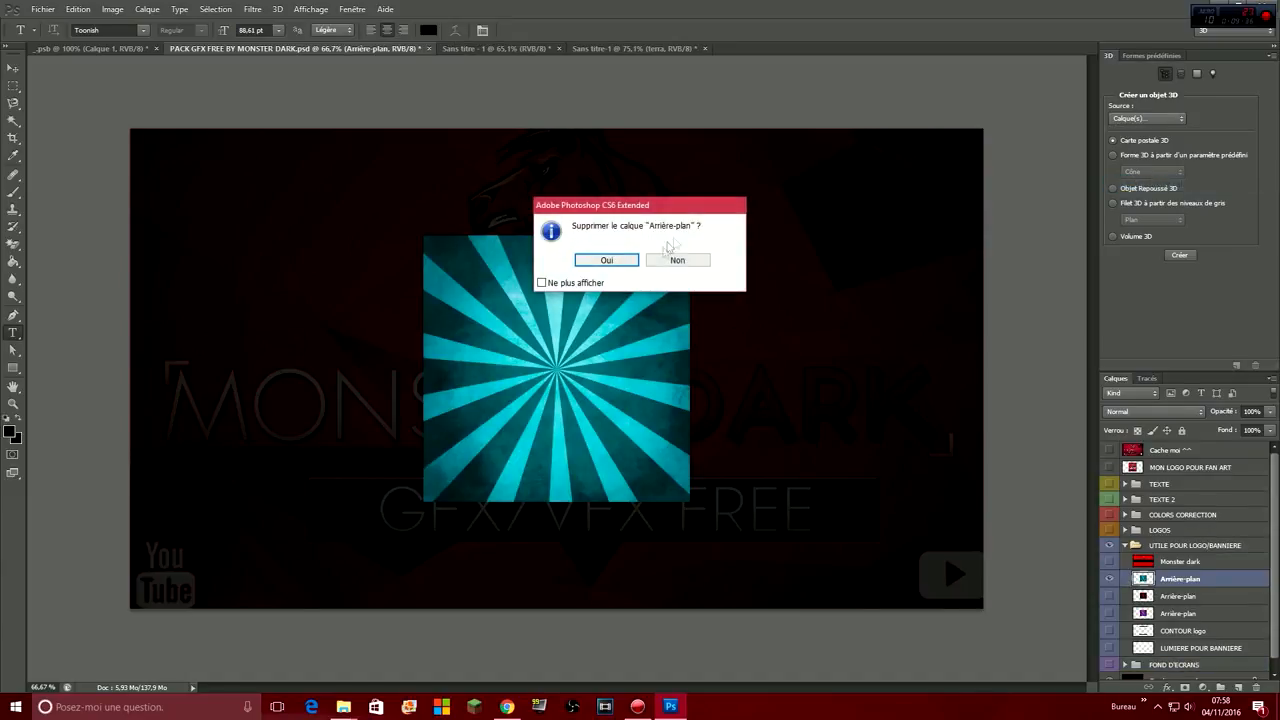
{"action": "left_click", "coordinate": [676, 263]}
Duplicate the turquoise sunburst background layer into Sans titre-1.
{"action": "right_click", "coordinate": [1173, 578]}
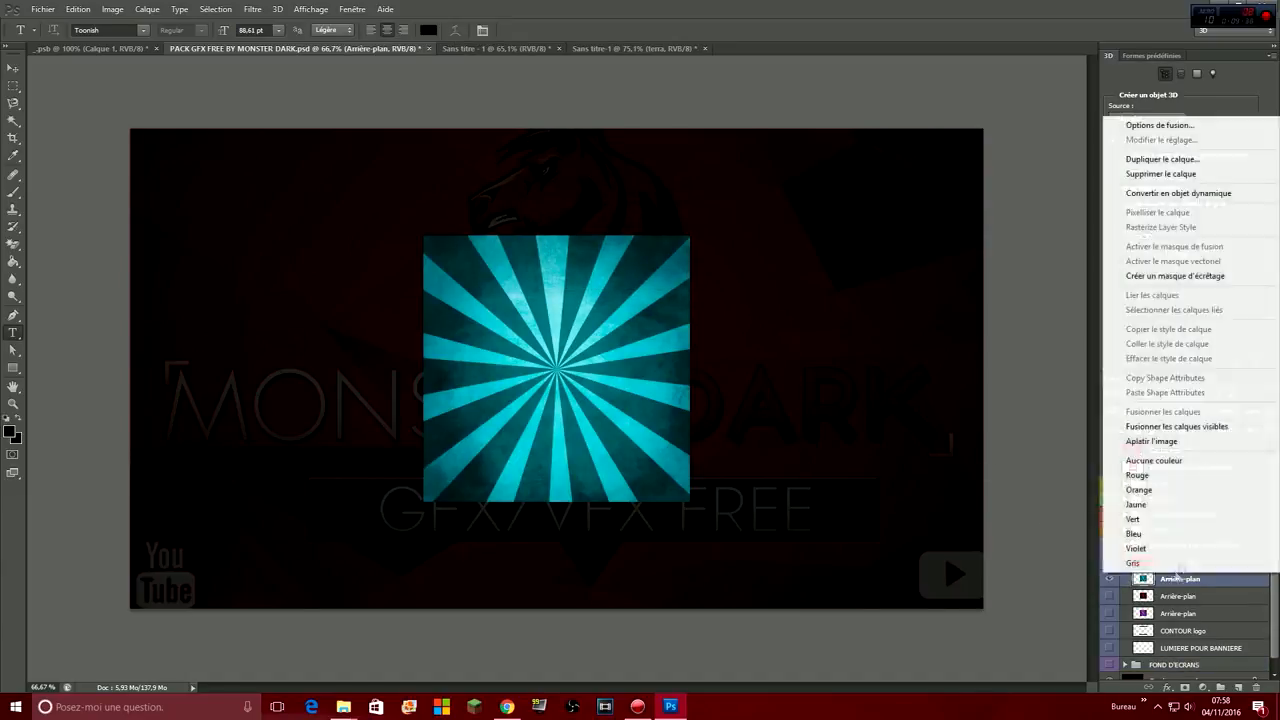
{"action": "left_click", "coordinate": [1155, 157]}
{"action": "left_click", "coordinate": [701, 268]}
{"action": "left_click", "coordinate": [590, 312]}
{"action": "left_click", "coordinate": [765, 221]}
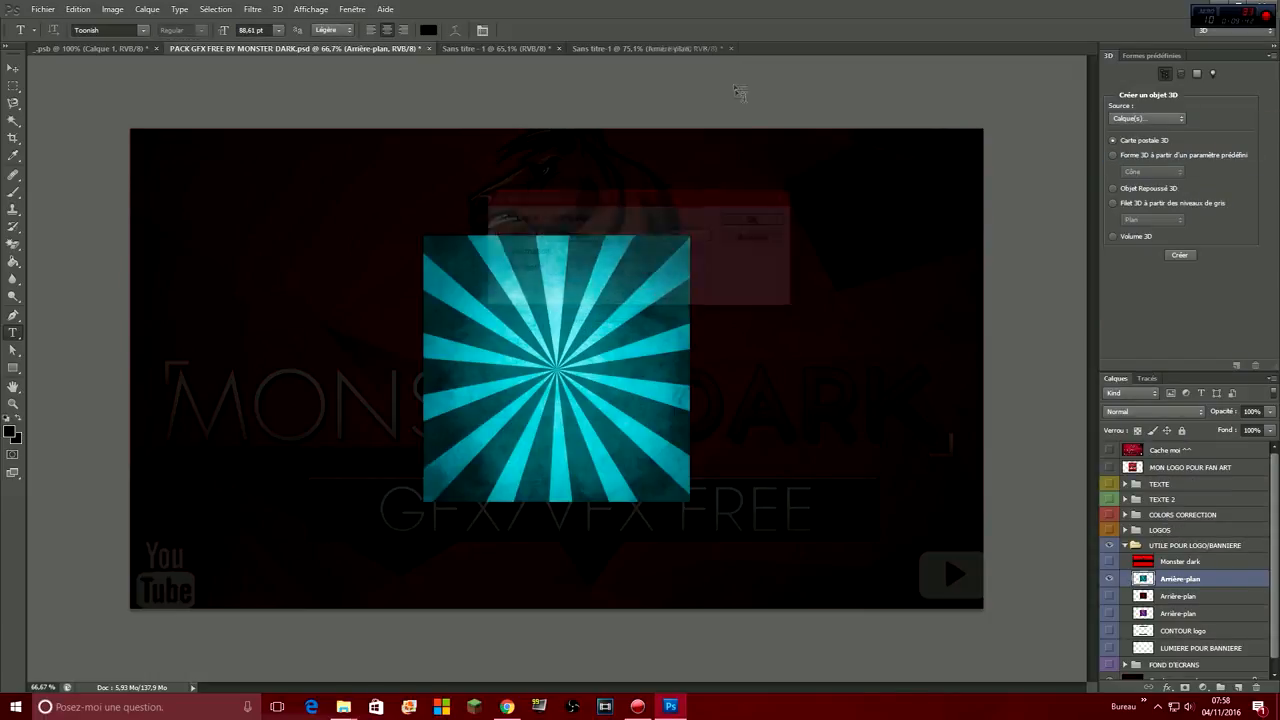
In Sans titre-1, position the sunburst and scale it to about 133% so it fills the canvas.
{"action": "left_click", "coordinate": [640, 48]}
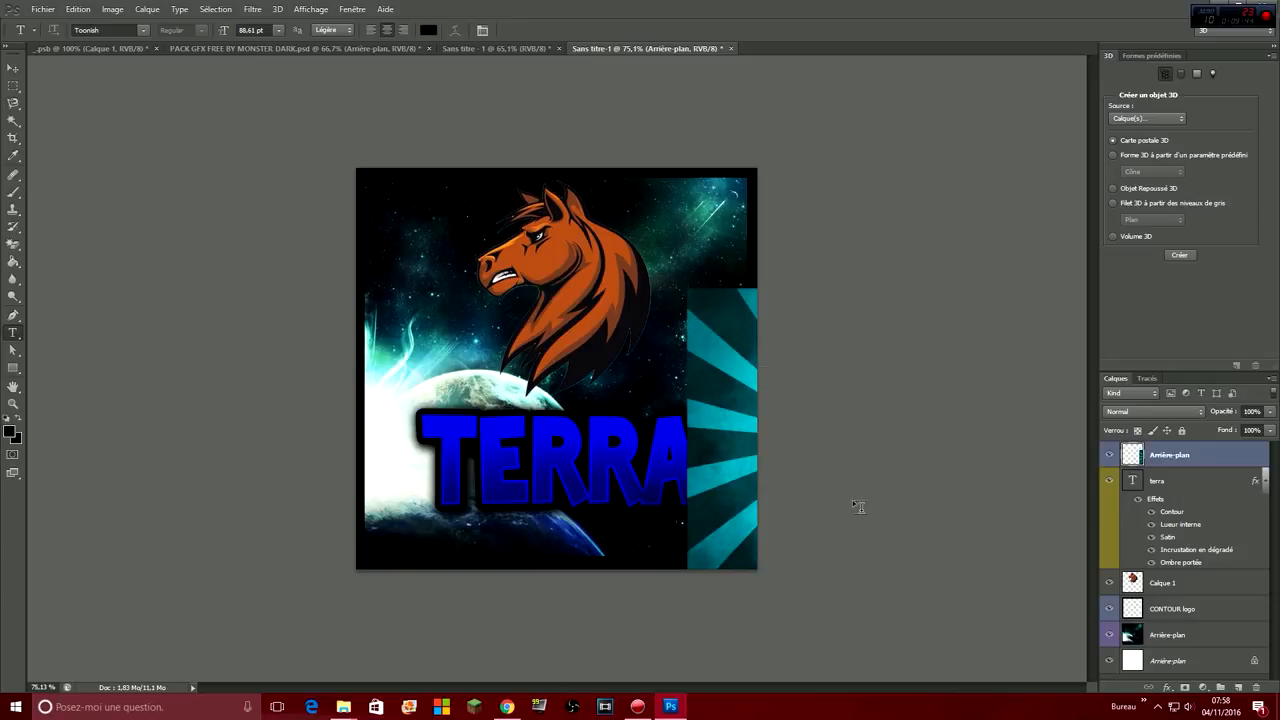
{"action": "key", "text": "ctrl+t"}
{"action": "left_click_drag", "start_coordinate": [874, 476], "coordinate": [757, 568]}
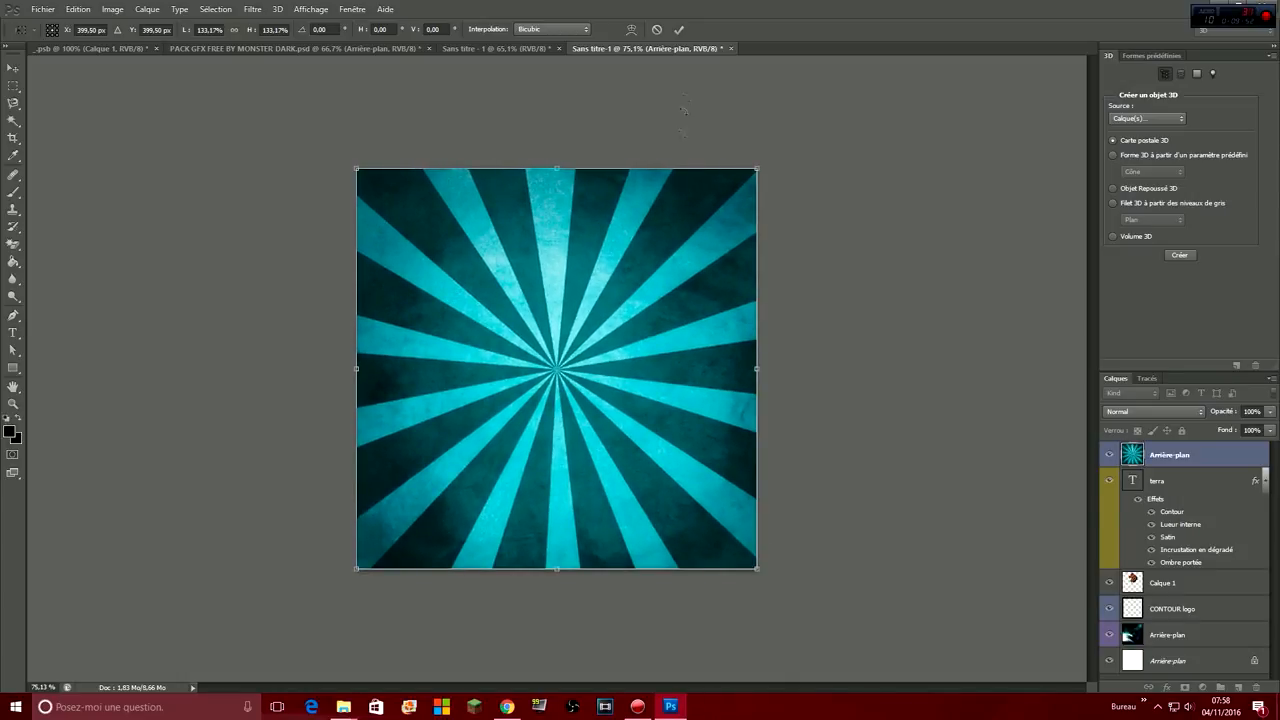
{"action": "left_click", "coordinate": [680, 30]}
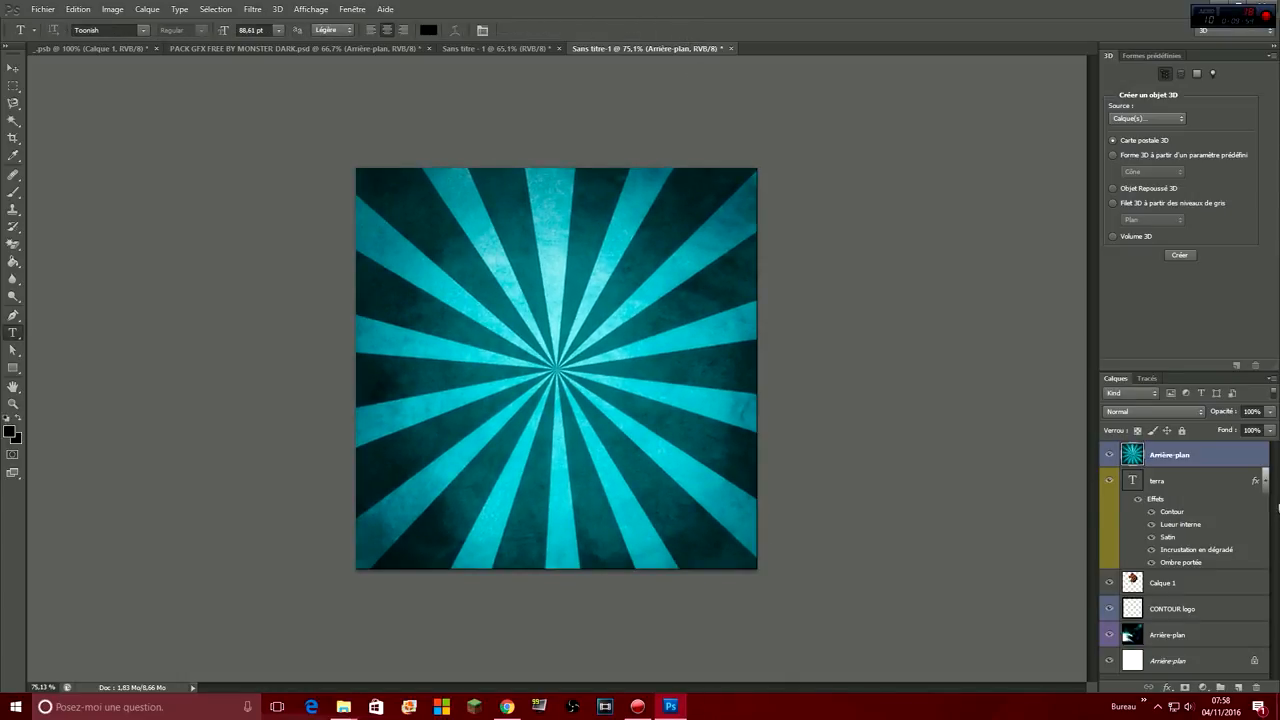
Move the sunburst layer between the CONTOUR logo layer and the space wallpaper.
{"action": "left_click_drag", "start_coordinate": [1220, 460], "coordinate": [1214, 617]}
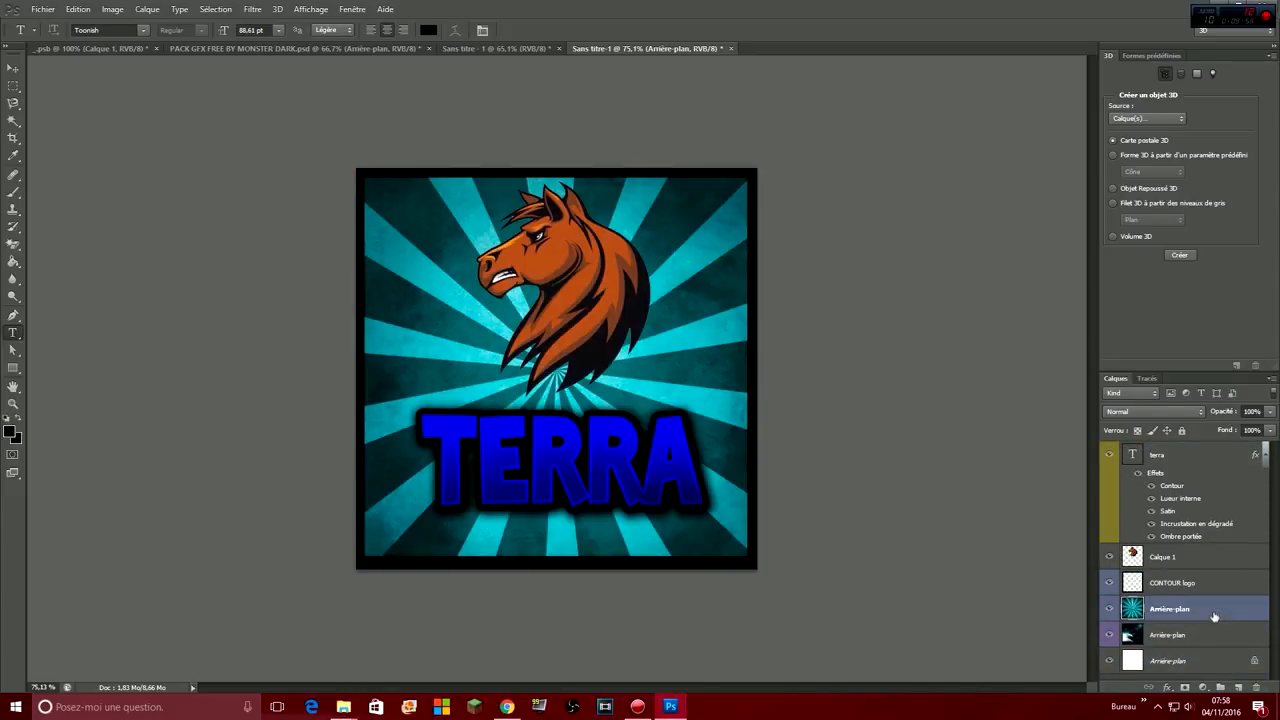
{"action": "right_click", "coordinate": [1214, 613]}
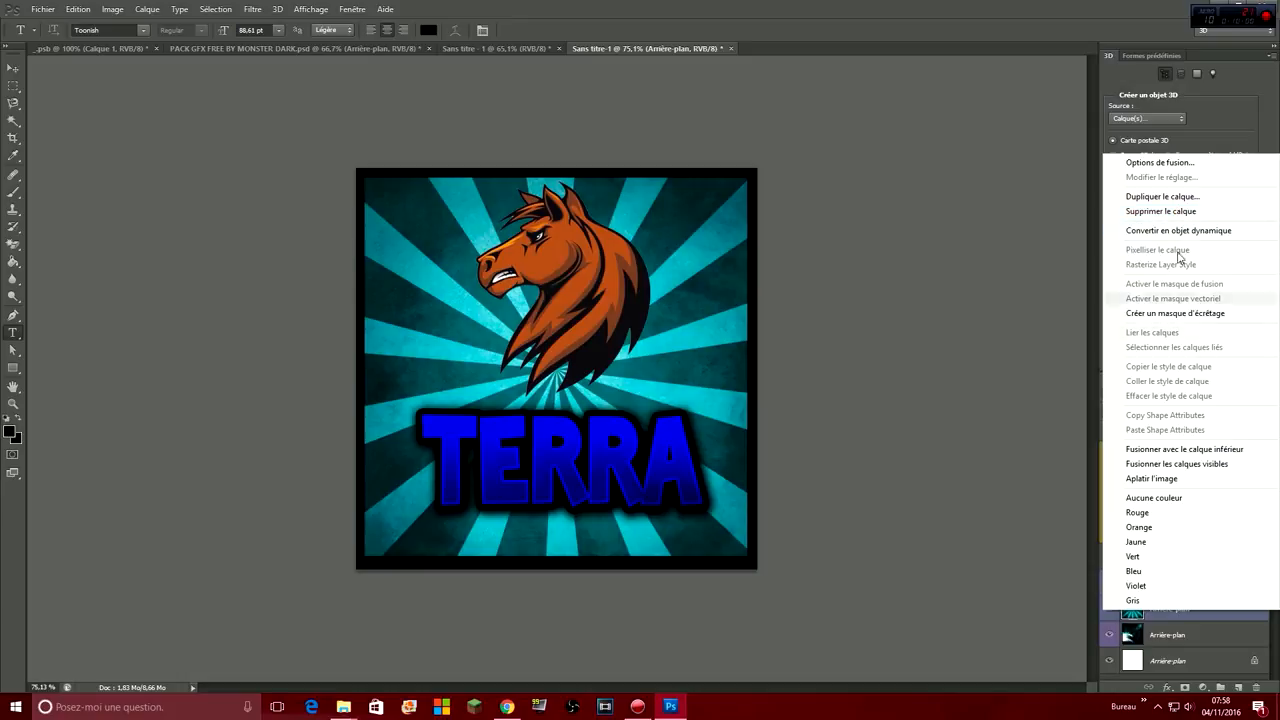
{"action": "left_click", "coordinate": [1191, 614]}
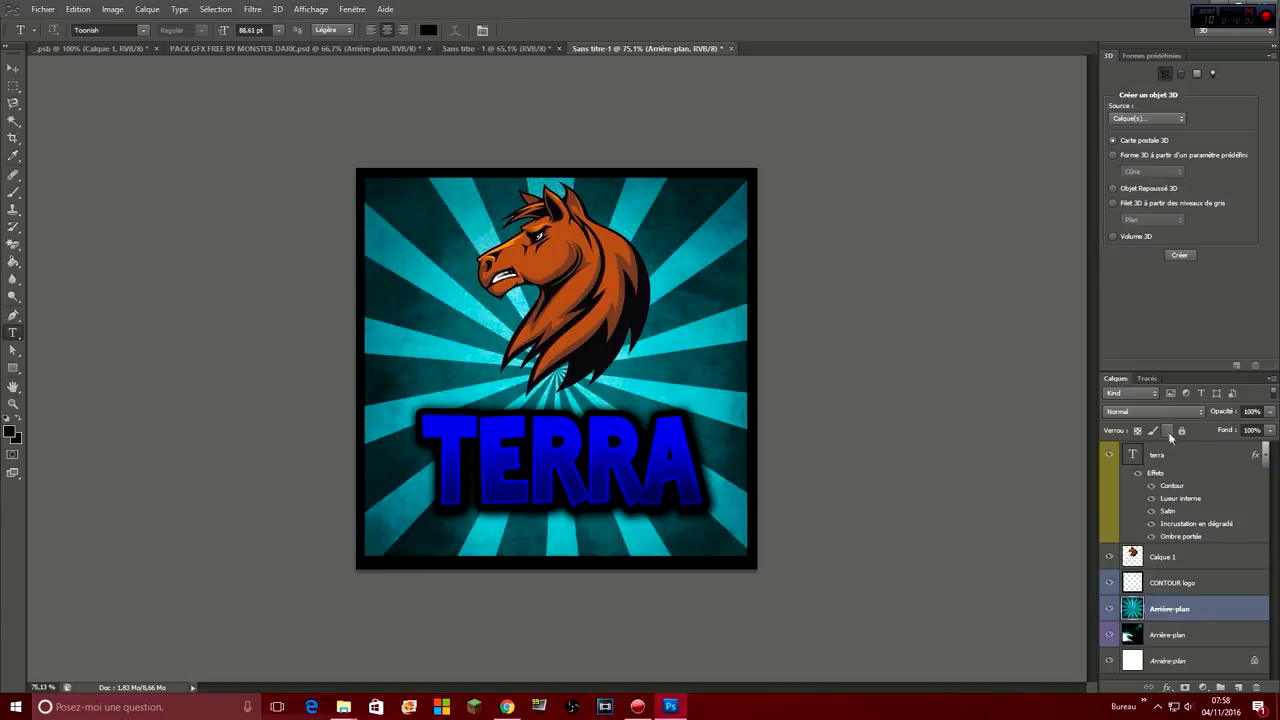
Set the blend mode of the turquoise sunburst layer to Incrustation so it mixes with the space wallpaper.
{"action": "left_click", "coordinate": [1126, 412]}
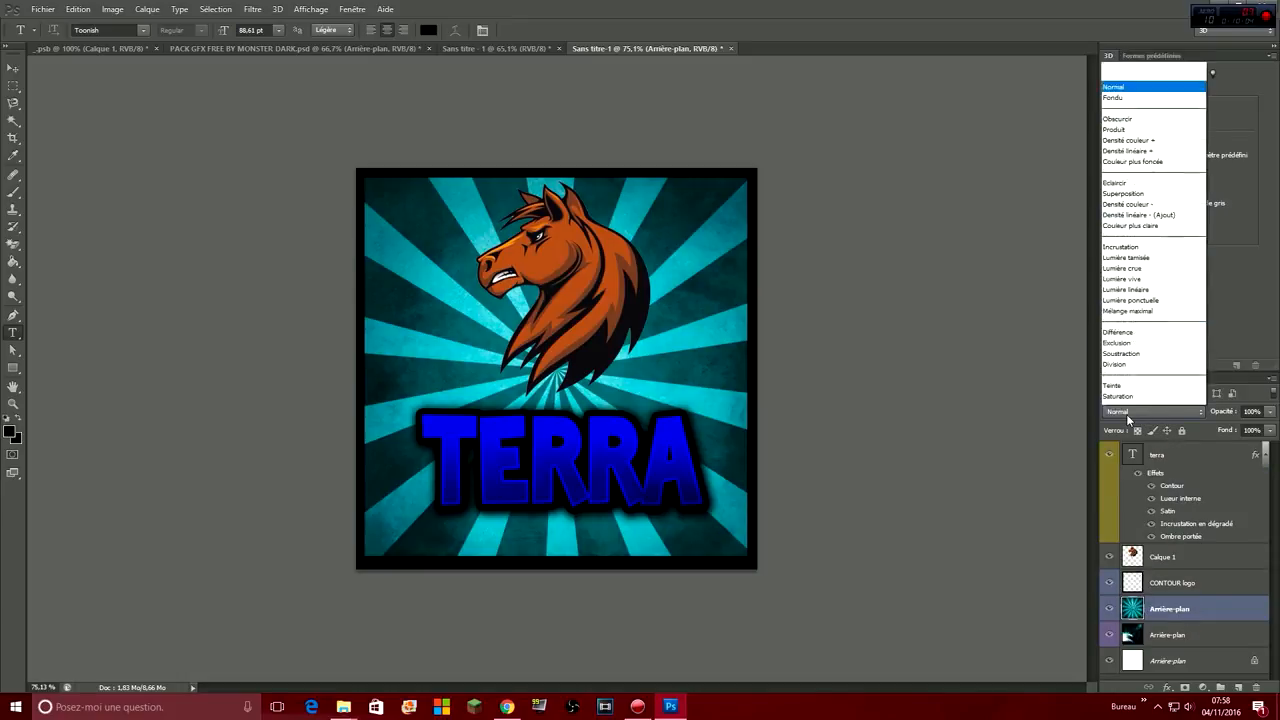
{"action": "left_click", "coordinate": [1130, 229]}
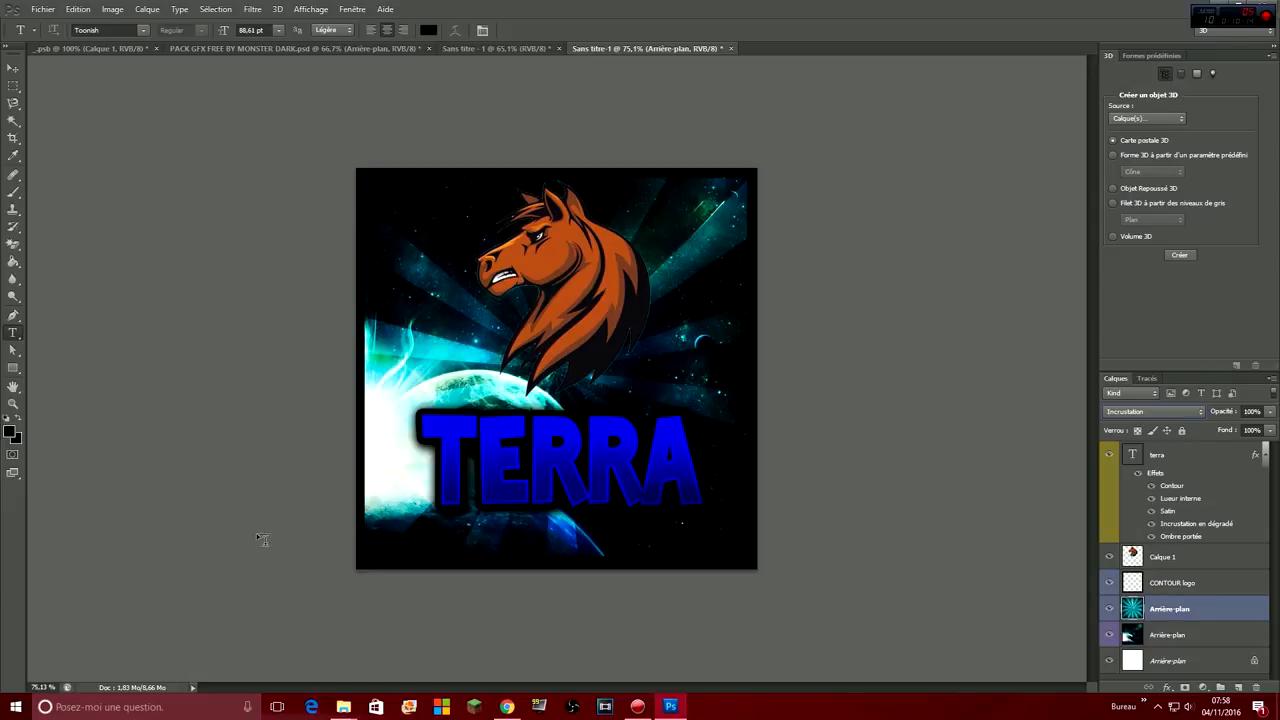
Change the font of the TERRA text to Prestige Elite Std.
{"action": "double_click", "coordinate": [693, 457]}
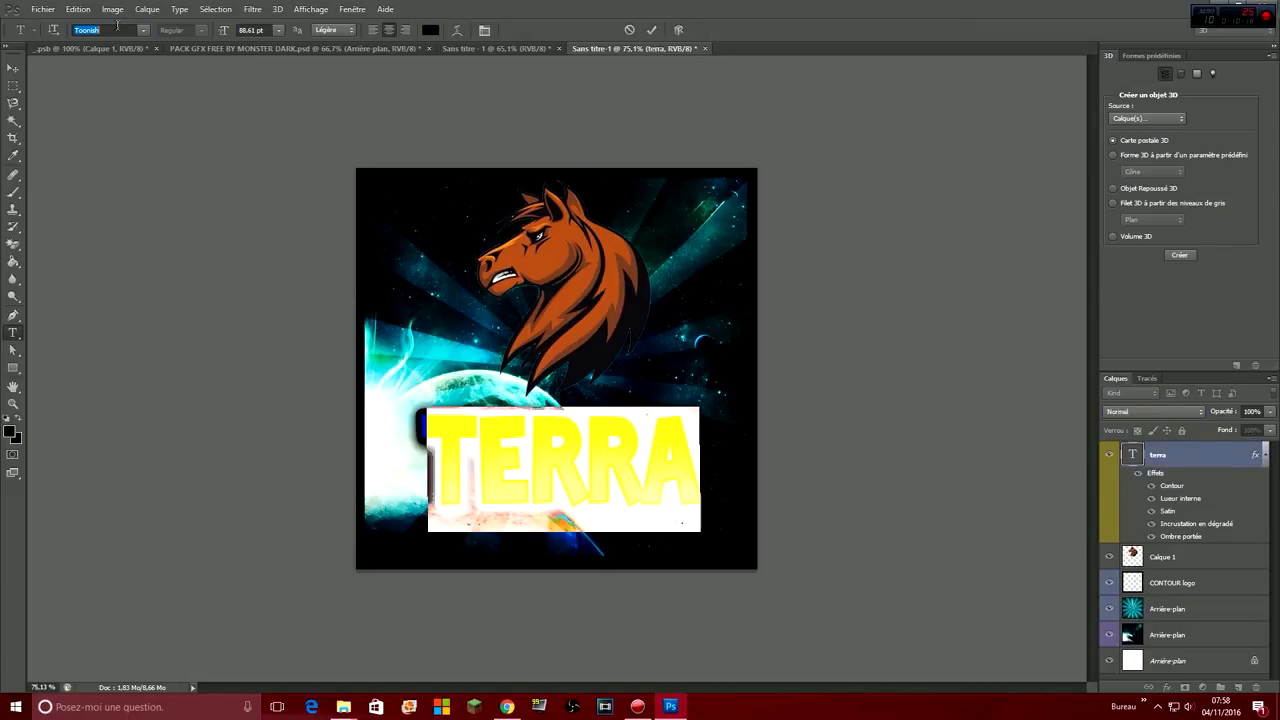
{"action": "type", "text": "pr"}
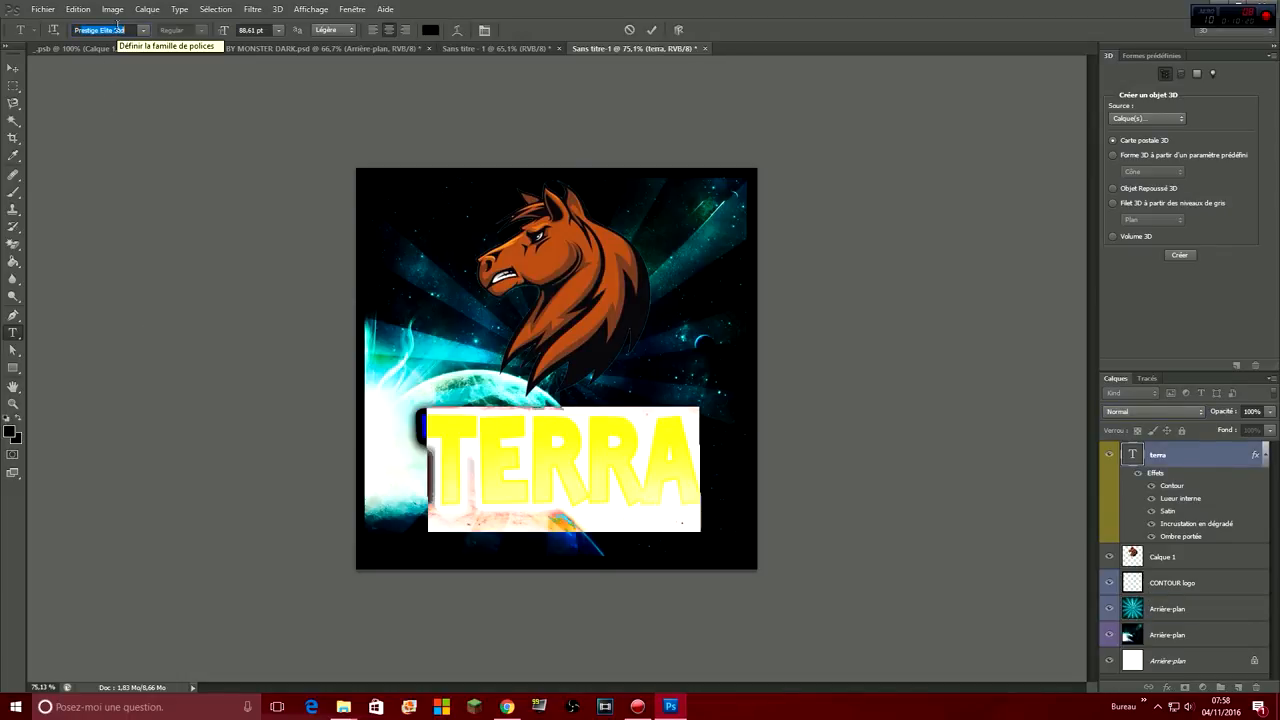
{"action": "key", "text": "Return"}
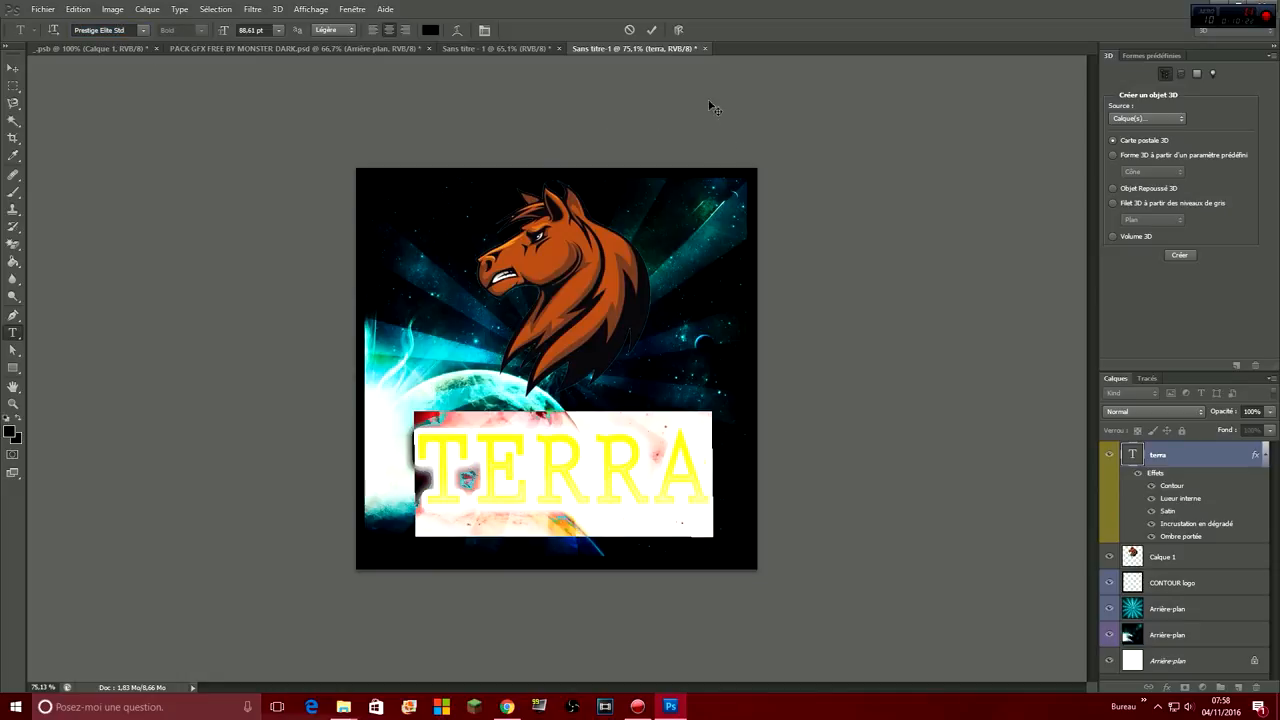
{"action": "left_click", "coordinate": [651, 30]}
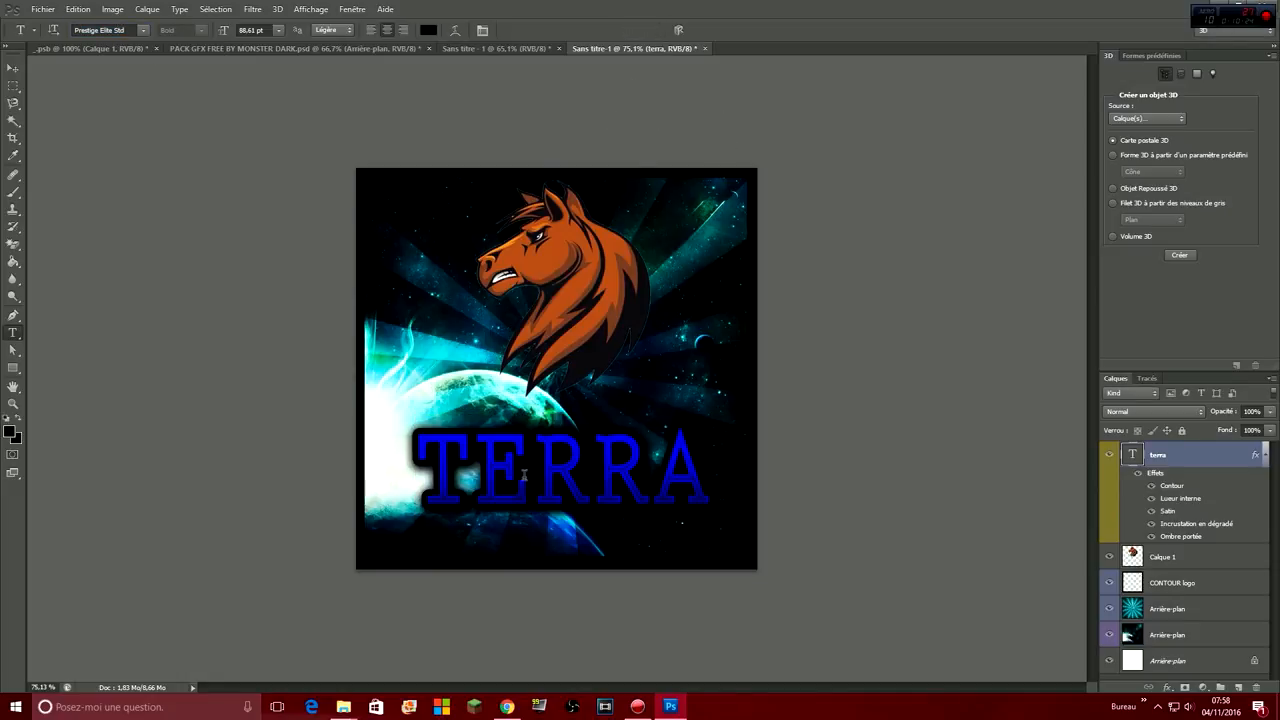